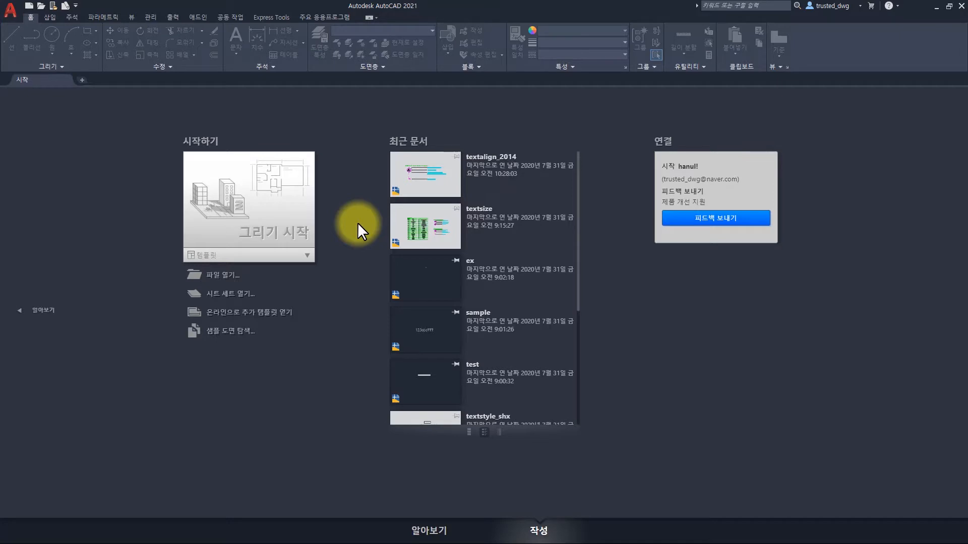
# Step: Open the dimstyle drawing from folder 10 and hide the Properties palette
pyautogui.hotkey('ctrl', 'o')
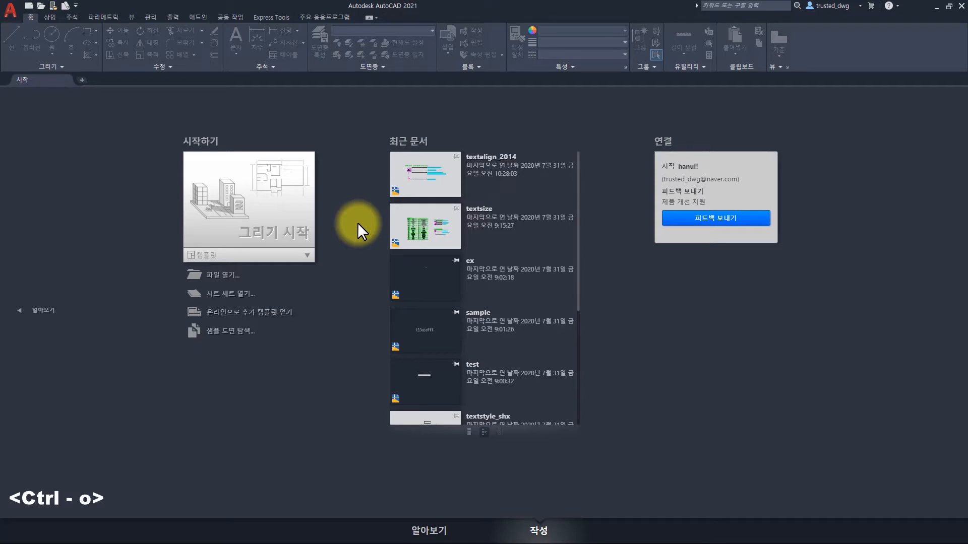
pyautogui.click(615, 259)
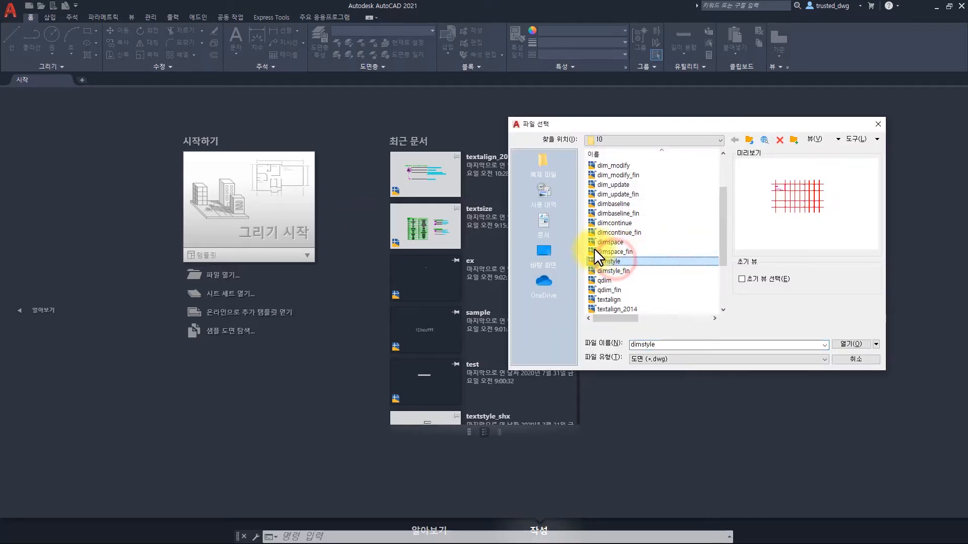
pyautogui.click(838, 342)
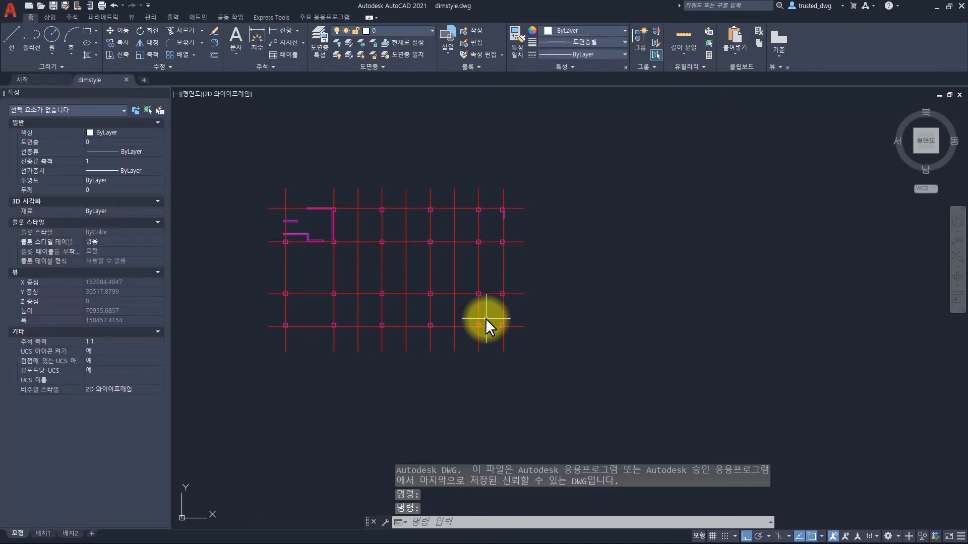
pyautogui.hotkey('ctrl', '1')
pyautogui.press('Escape')
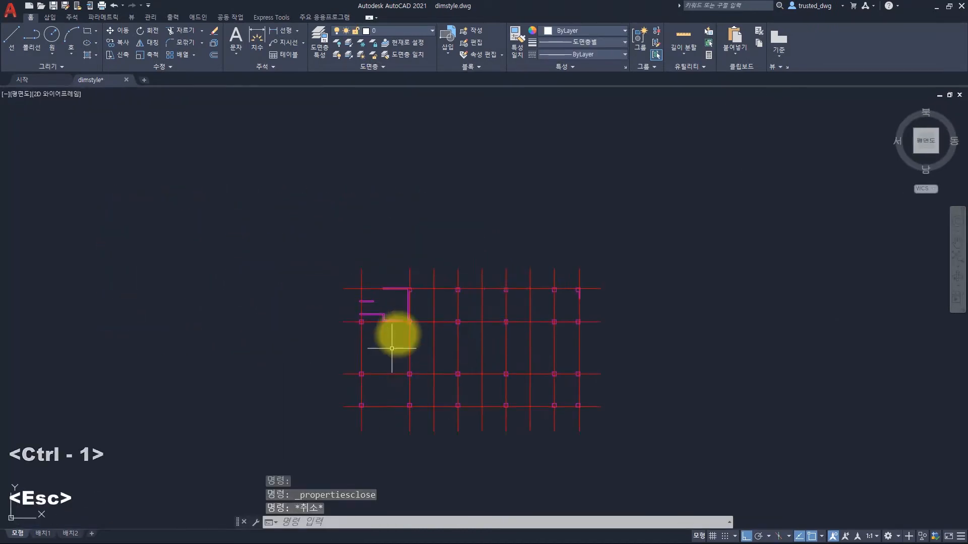
# Step: Measure the distance between the upper ends of the first two vertical centre lines
pyautogui.scroll(2, 460, 350)
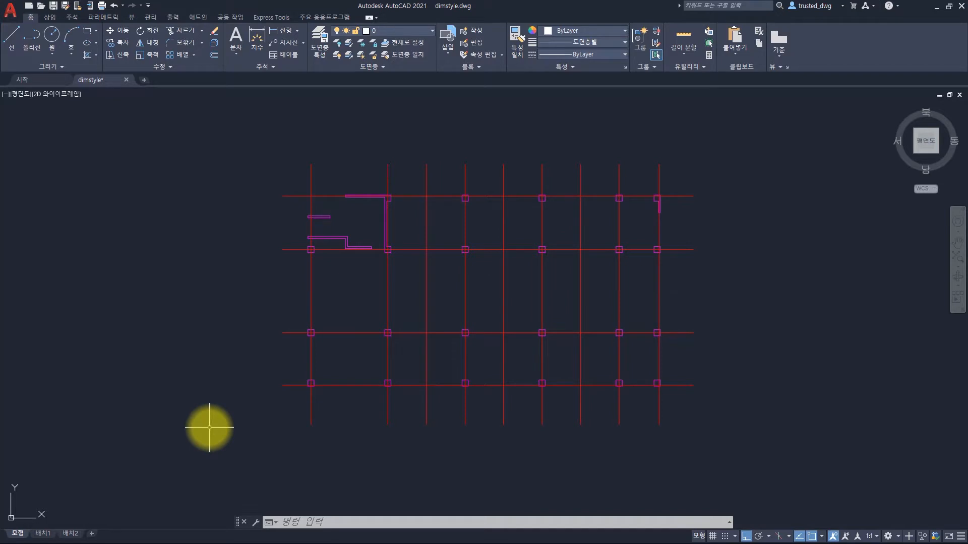
pyautogui.write('di')
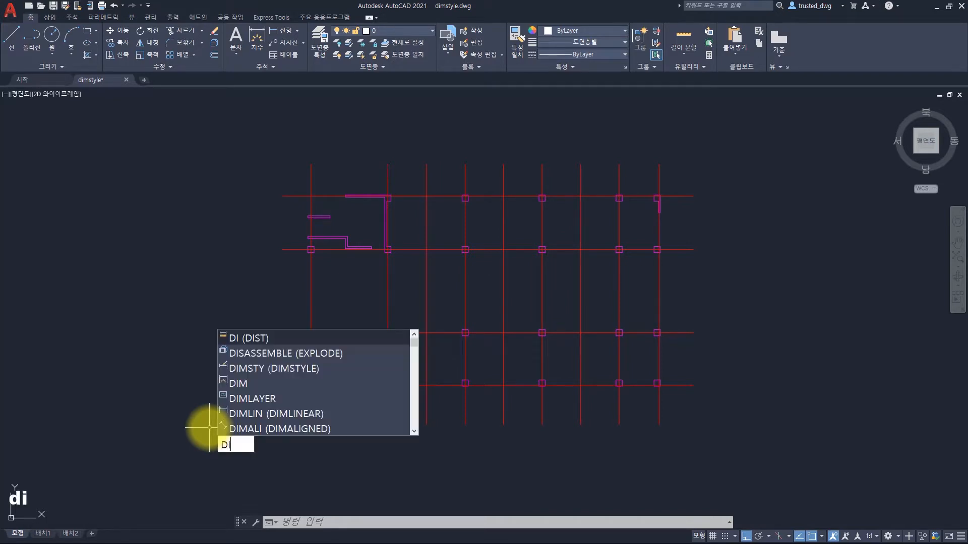
pyautogui.press('space')
pyautogui.click(311, 164)
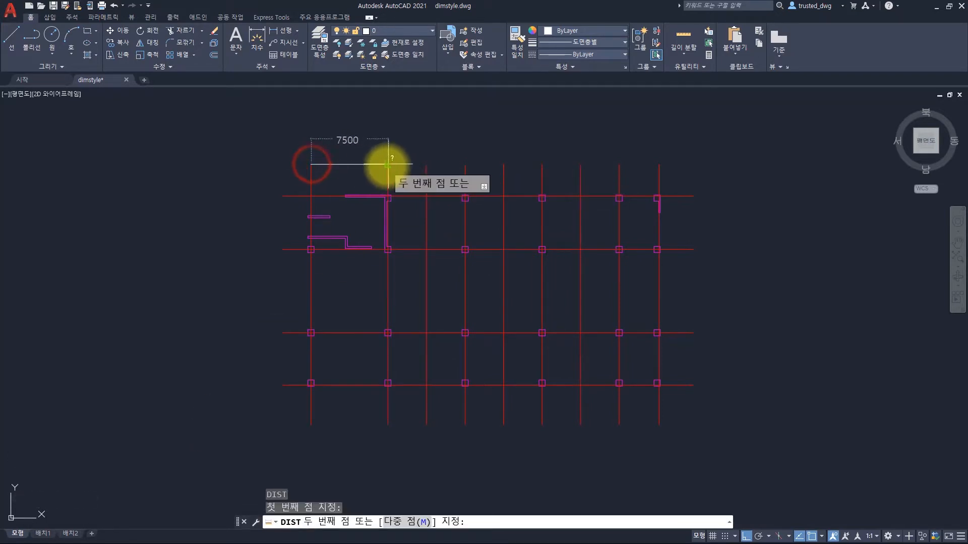
pyautogui.click(386, 166)
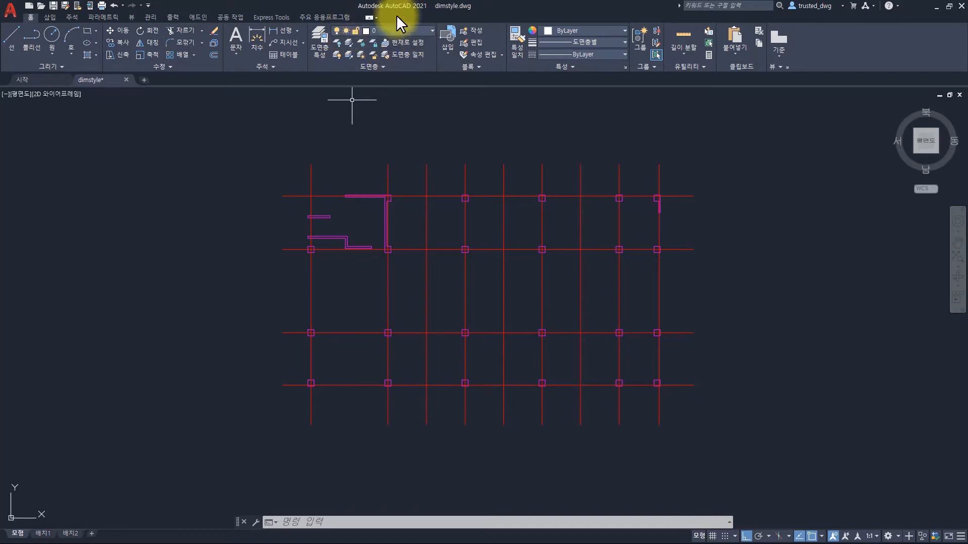
# Step: Set DIM as the default layer for new dimensions
pyautogui.click(398, 31)
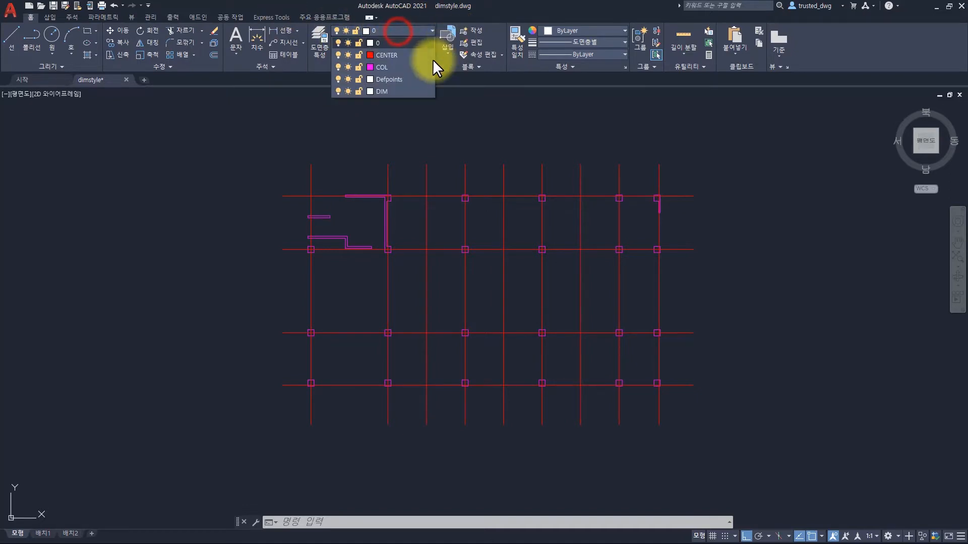
pyautogui.click(206, 135)
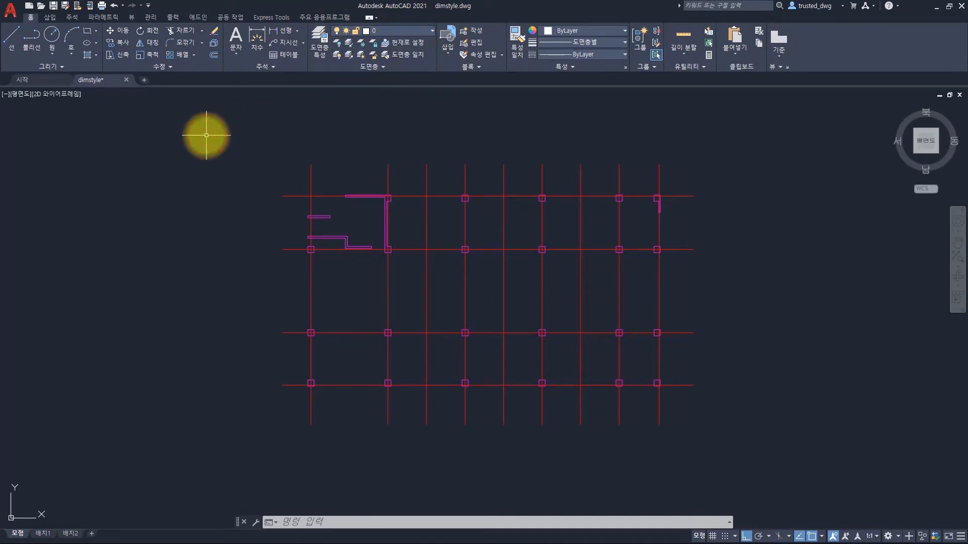
pyautogui.click(73, 18)
pyautogui.click(207, 41)
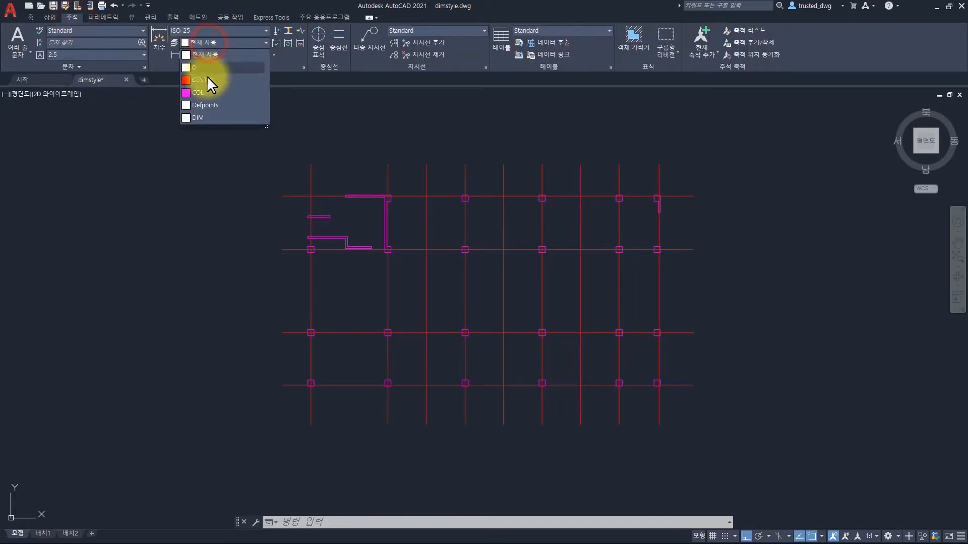
pyautogui.click(204, 114)
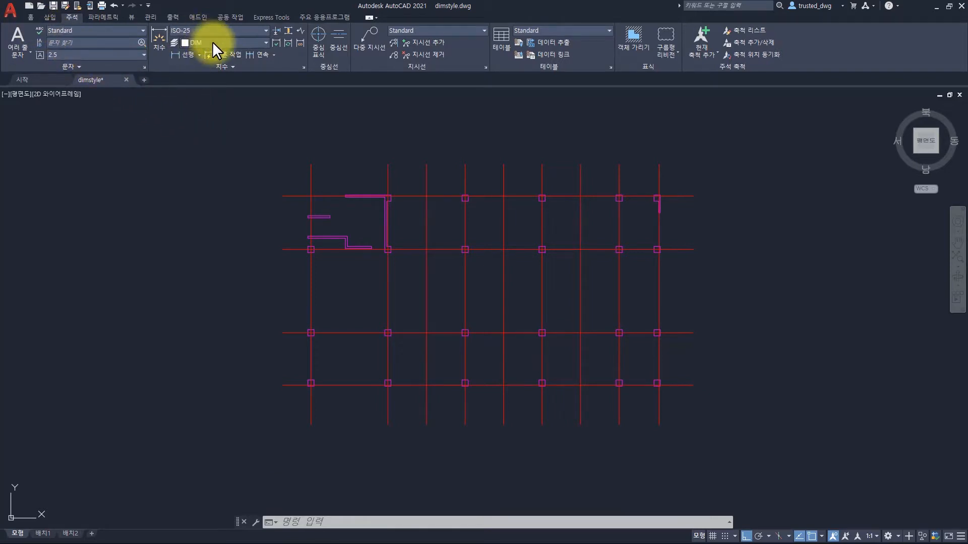
# Step: Make CENTER the current layer
pyautogui.click(31, 17)
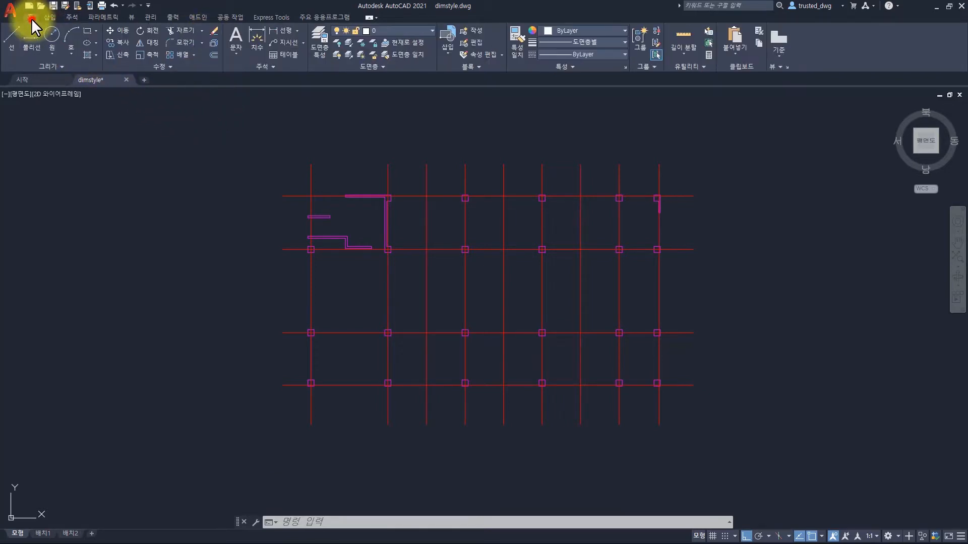
pyautogui.click(392, 29)
pyautogui.click(389, 56)
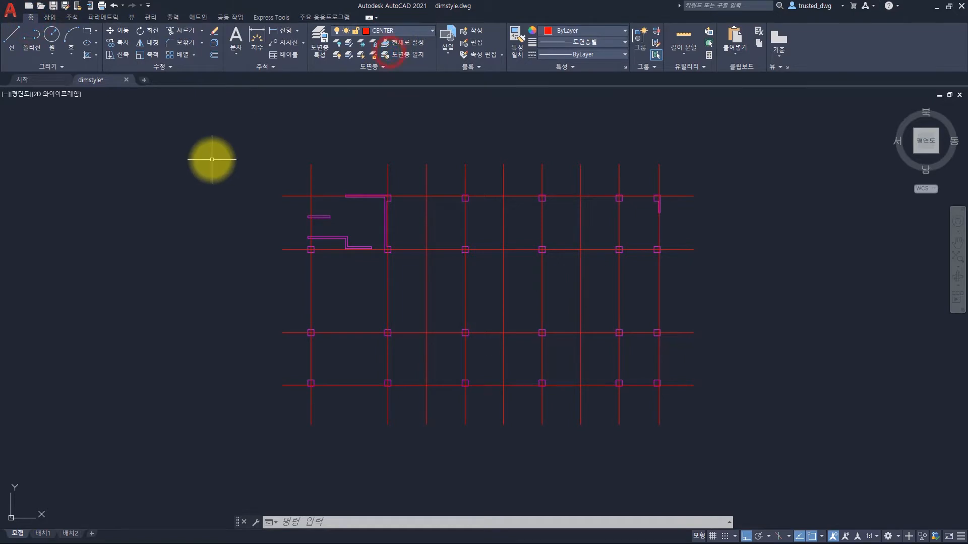
# Step: Dimension the spacing between the first two vertical centre lines, placing the dimension line above the grid
pyautogui.click(257, 40)
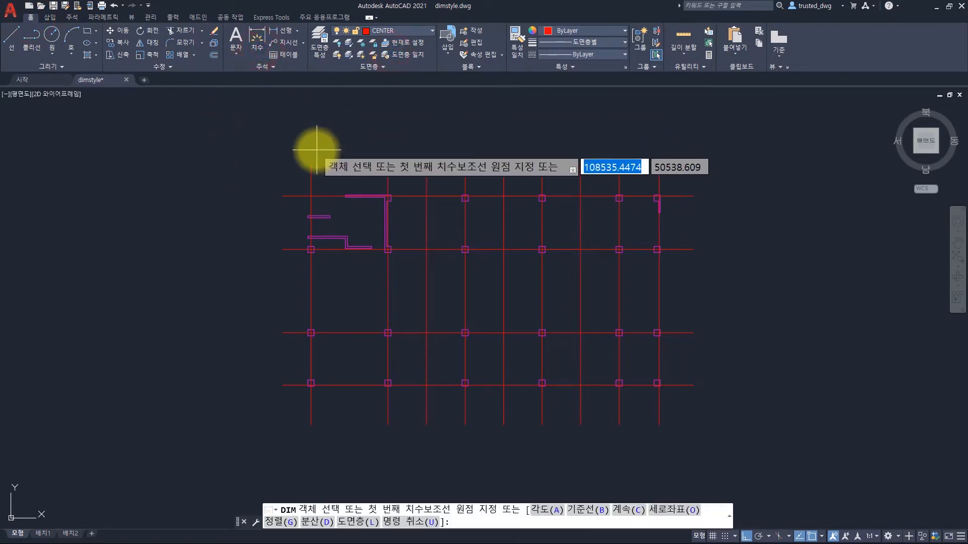
pyautogui.click(311, 164)
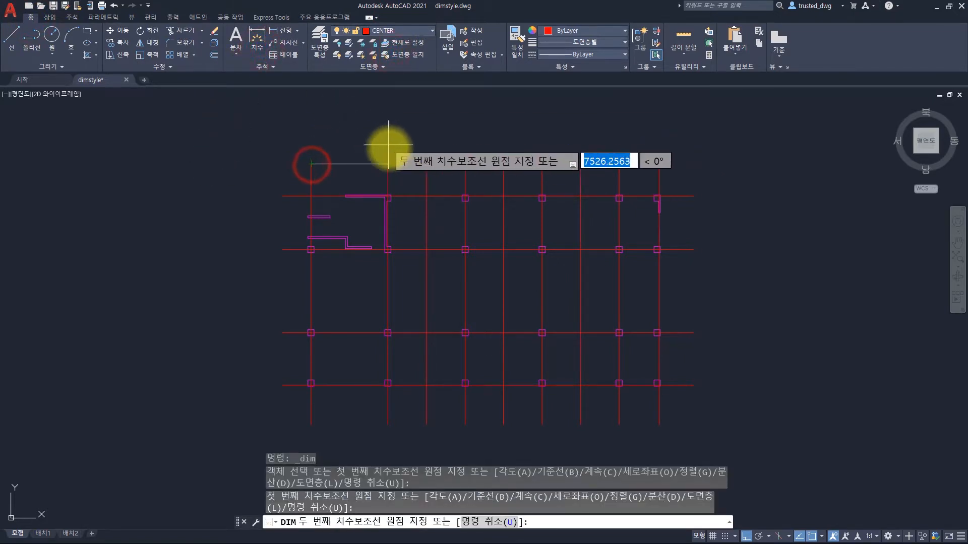
pyautogui.click(387, 163)
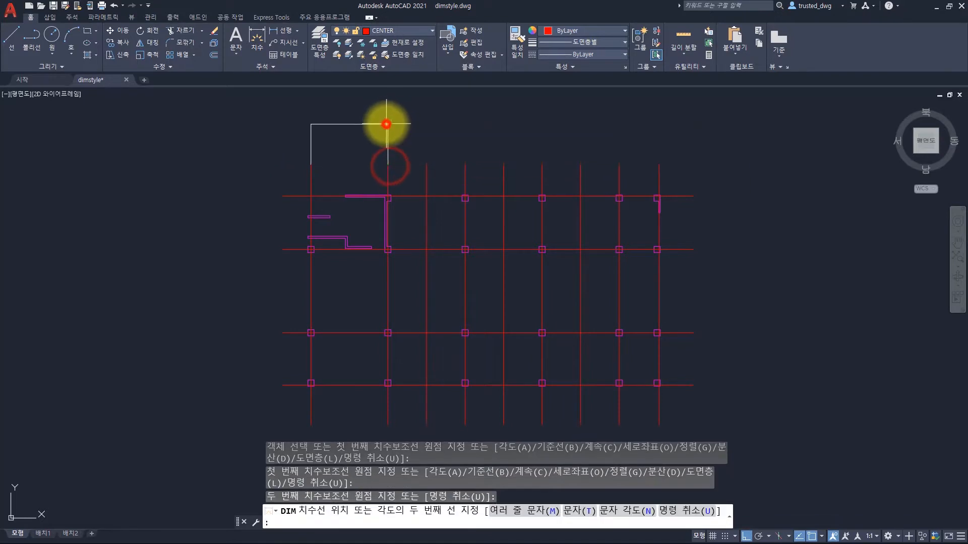
pyautogui.click(386, 124)
pyautogui.press('space')
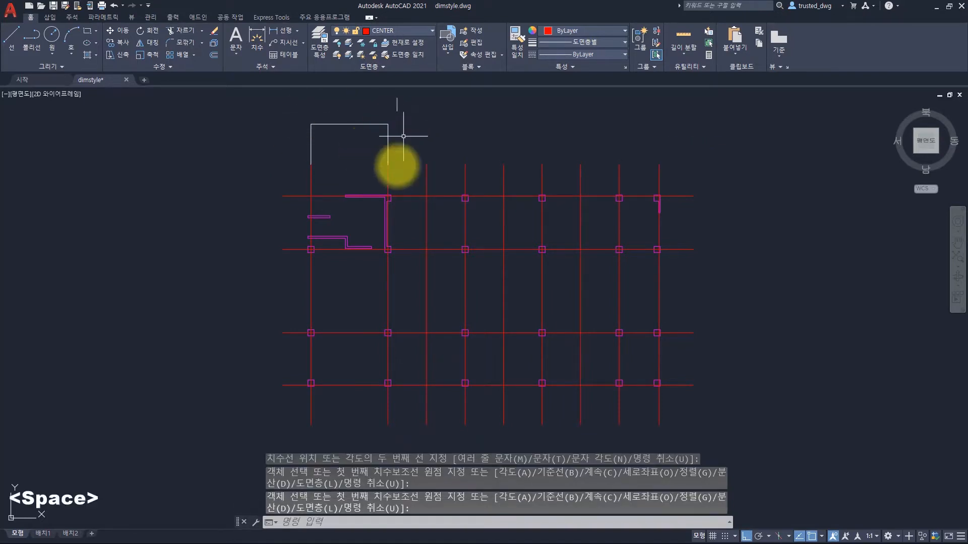
# Step: Check the layer assigned to the new dimension in its object properties
pyautogui.moveTo(346, 125); pyautogui.dragTo(411, 182, button='middle')
pyautogui.hotkey('ctrl', '1')
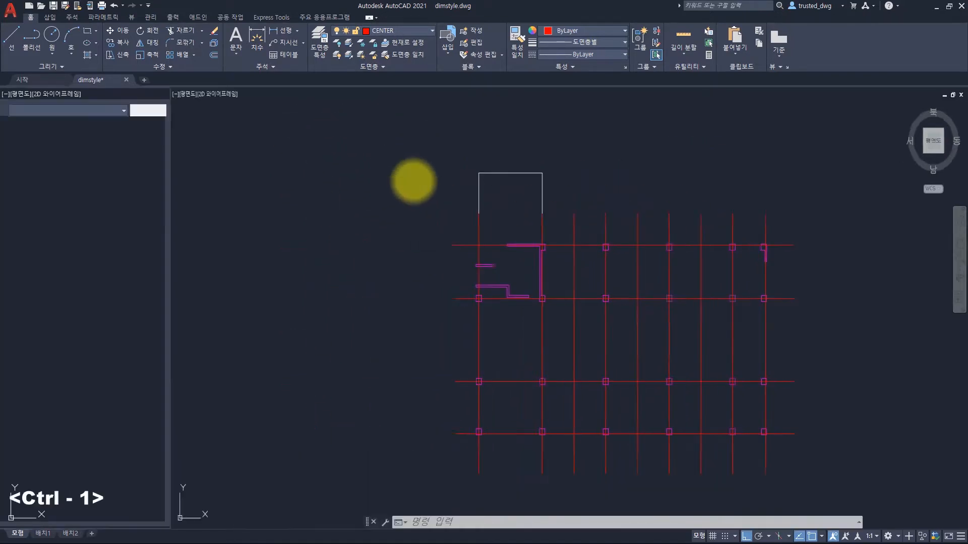
pyautogui.click(475, 183)
pyautogui.click(448, 151)
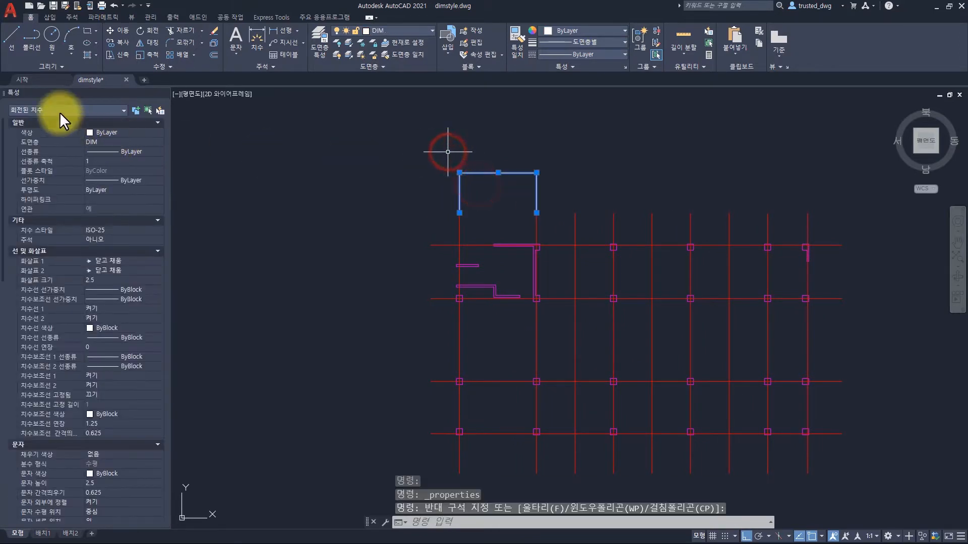
pyautogui.hotkey('ctrl', '1')
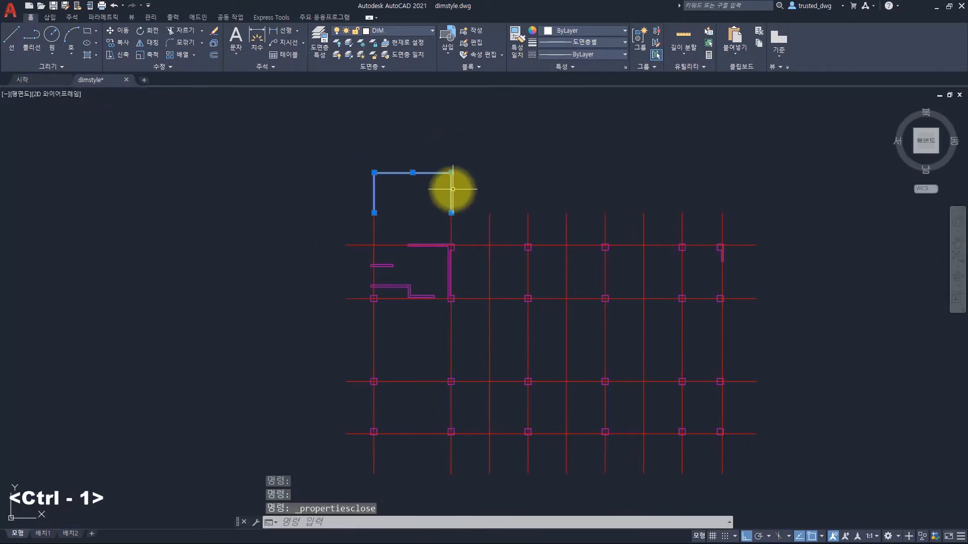
pyautogui.press('Escape')
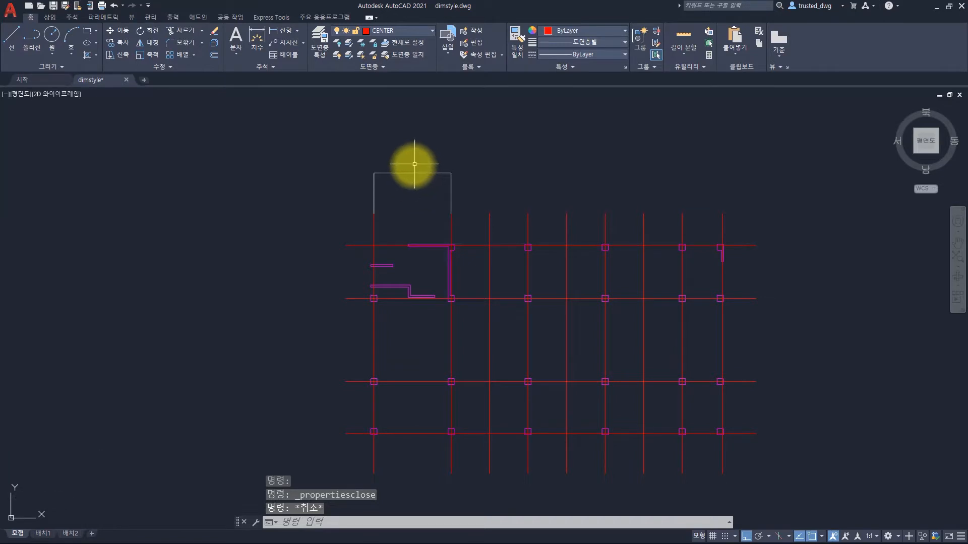
# Step: Examine the size of the new dimension's text and arrowheads relative to the plan
pyautogui.scroll(10, 414, 178)
pyautogui.scroll(5, 419, 167)
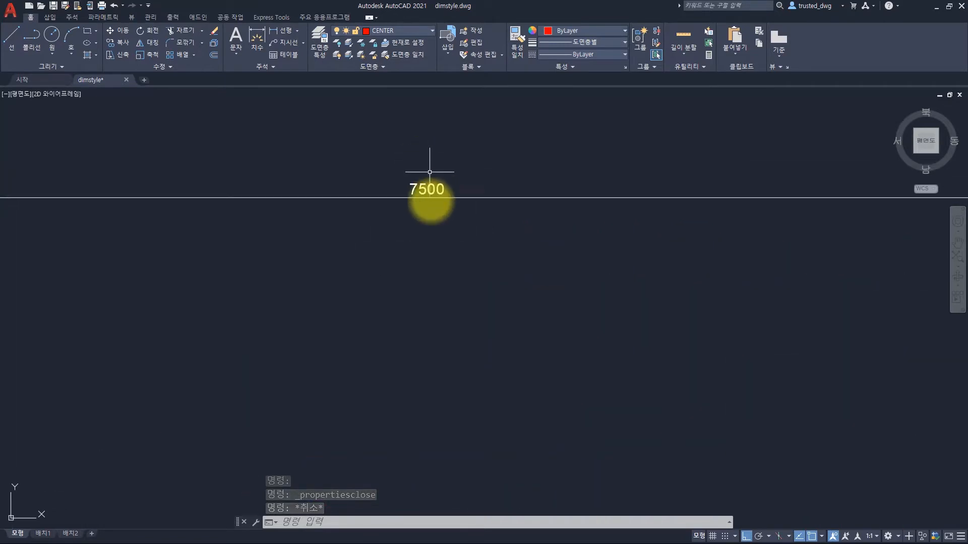
pyautogui.scroll(-2, 466, 199)
pyautogui.scroll(-10, 518, 205)
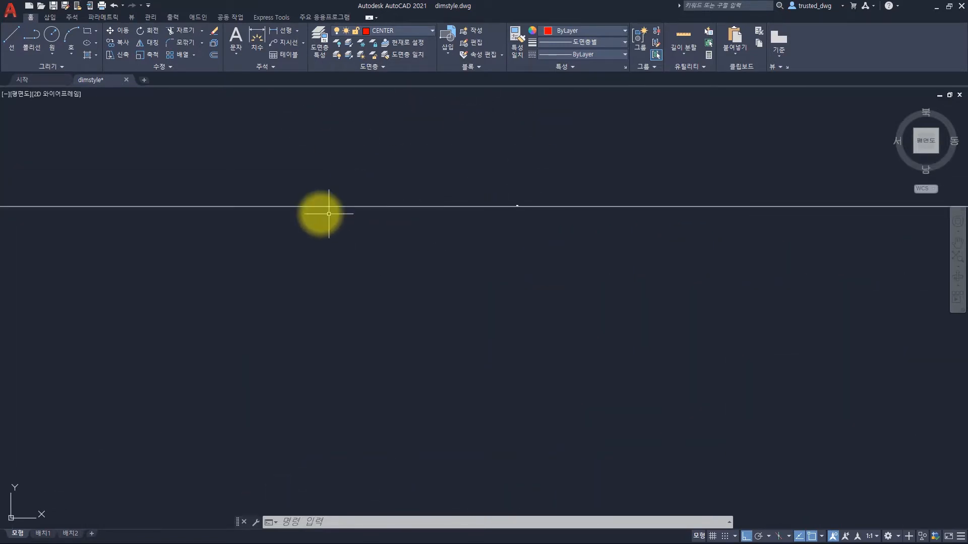
pyautogui.scroll(6, 257, 217)
pyautogui.scroll(4, 249, 221)
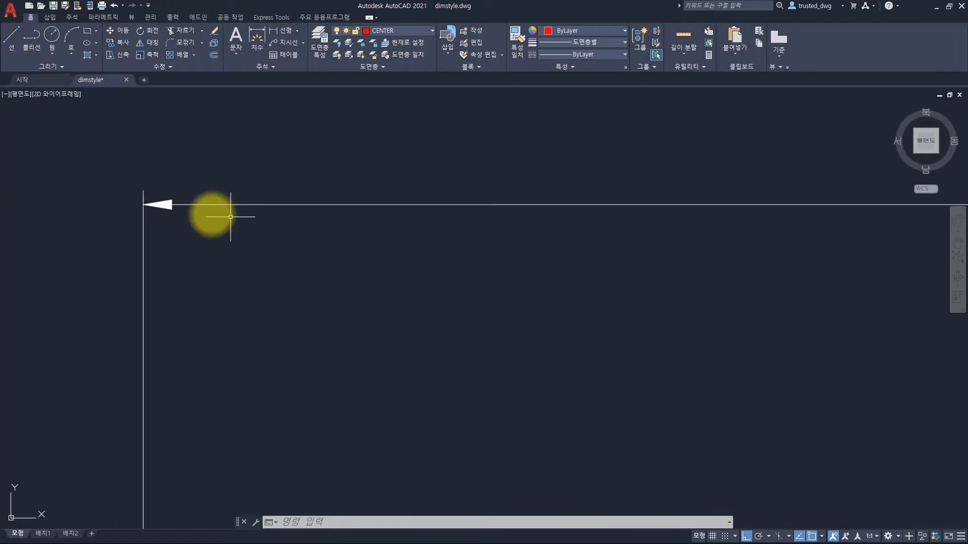
pyautogui.scroll(-6, 519, 197)
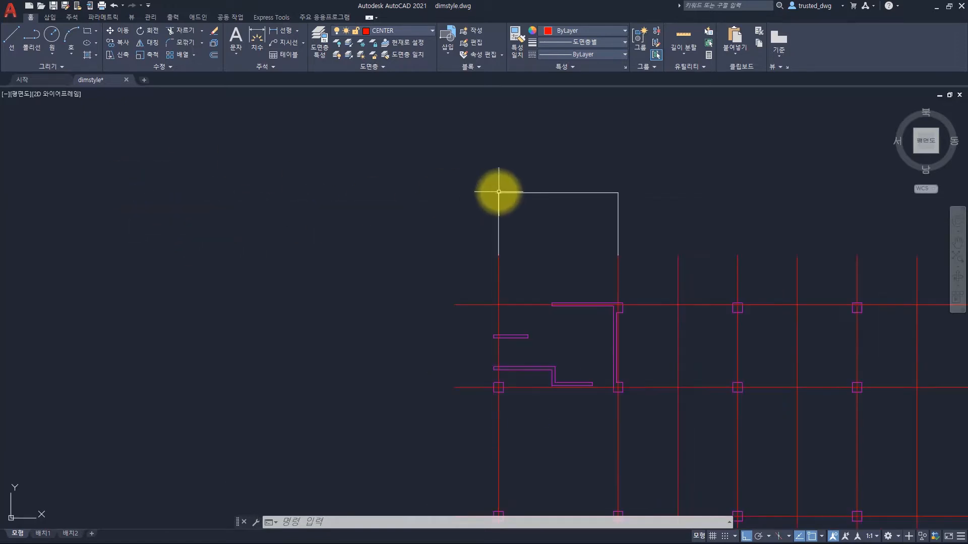
pyautogui.moveTo(531, 214); pyautogui.dragTo(456, 213, button='middle')
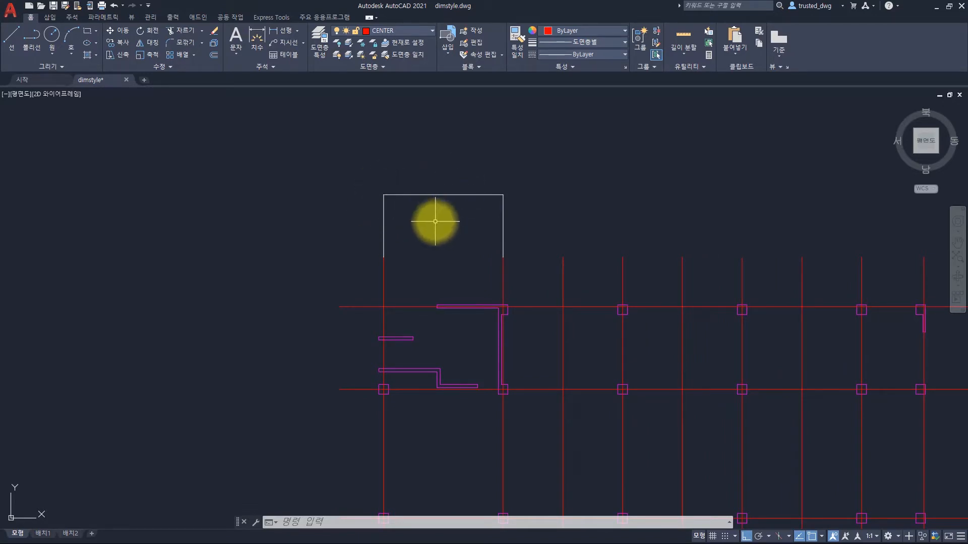
# Step: Review the dimension's style, arrow and text settings in its properties, leaving the Properties palette displayed
pyautogui.click(450, 214)
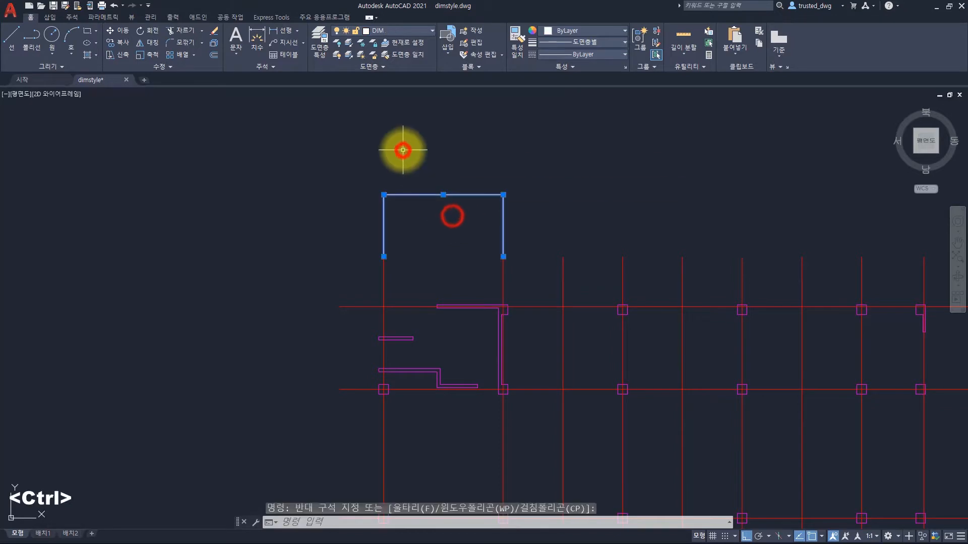
pyautogui.hotkey('ctrl', '1')
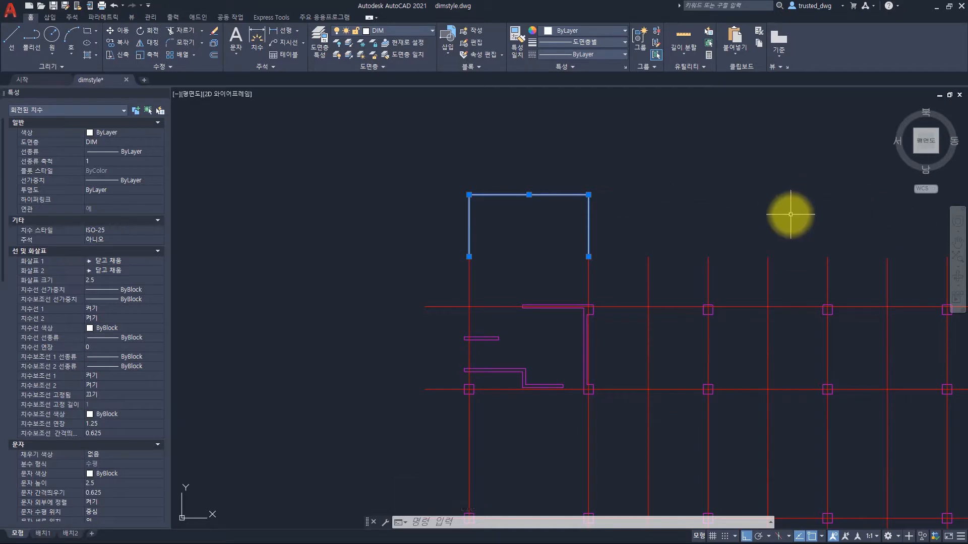
pyautogui.press('Escape')
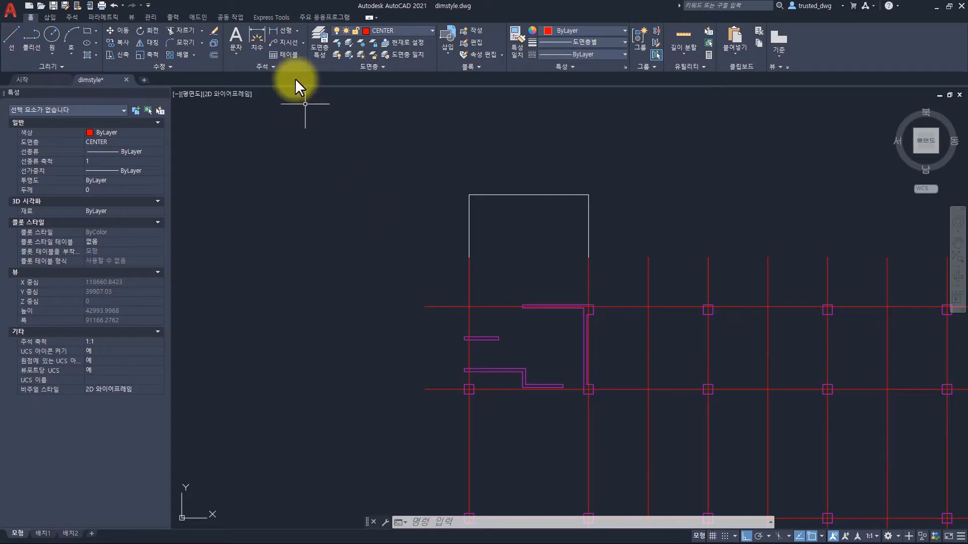
# Step: Keep the annotation style settings pinned in view and open the Dimension Style Manager
pyautogui.click(266, 66)
pyautogui.click(228, 125)
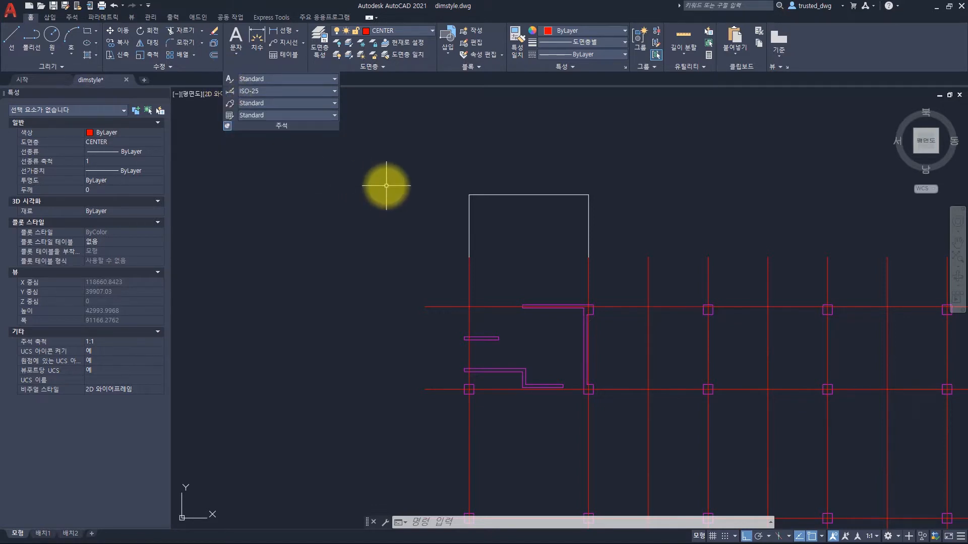
pyautogui.write('d')
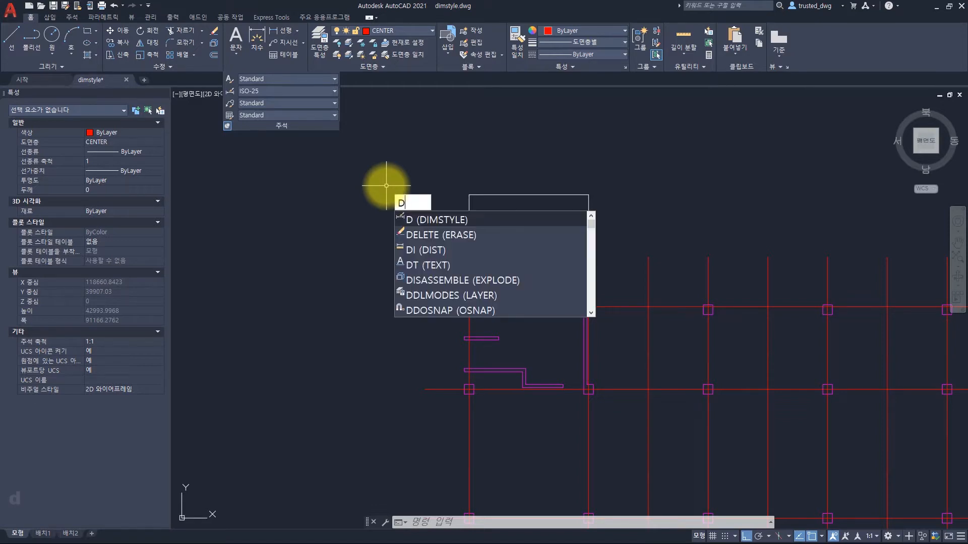
pyautogui.press('space')
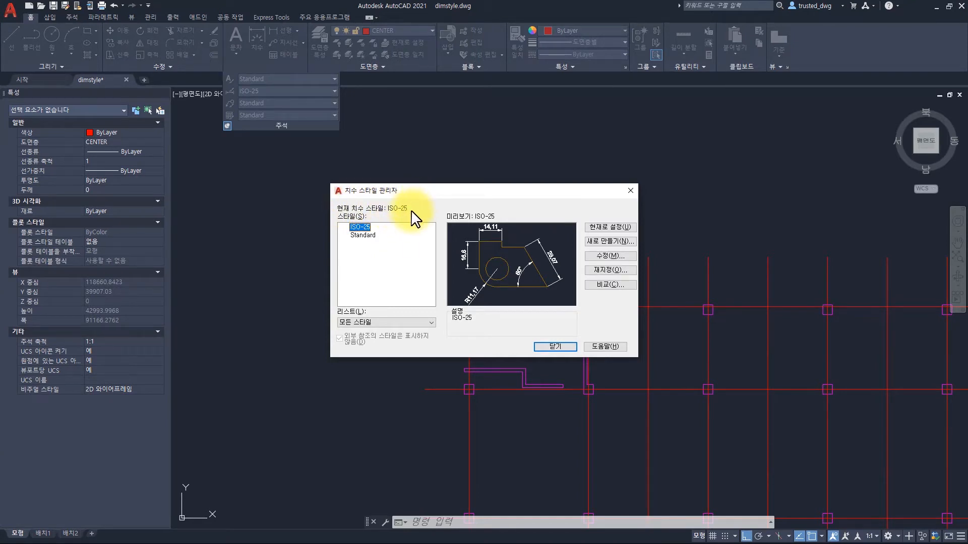
# Step: Compare the previews of the ISO-25 and Standard dimension styles
pyautogui.click(361, 233)
pyautogui.click(363, 226)
pyautogui.click(362, 236)
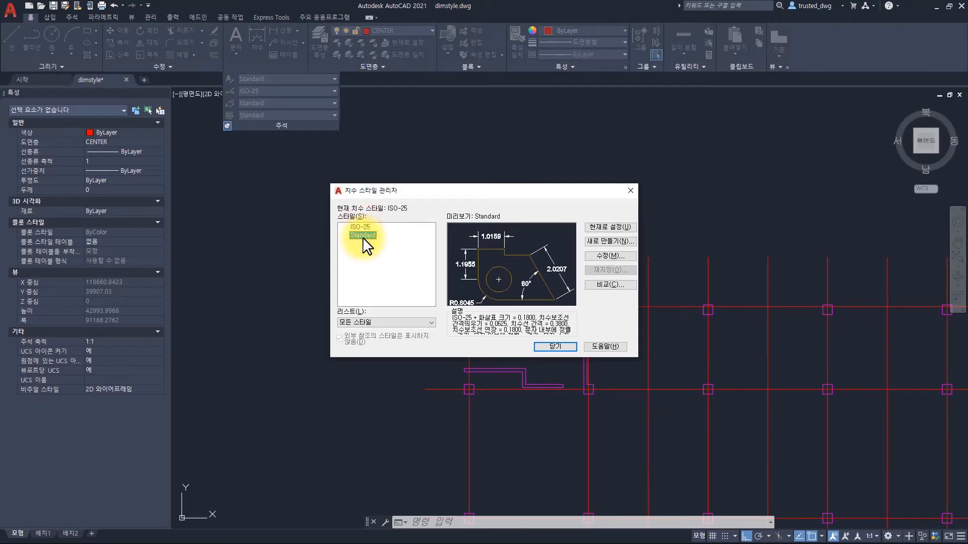
pyautogui.click(373, 229)
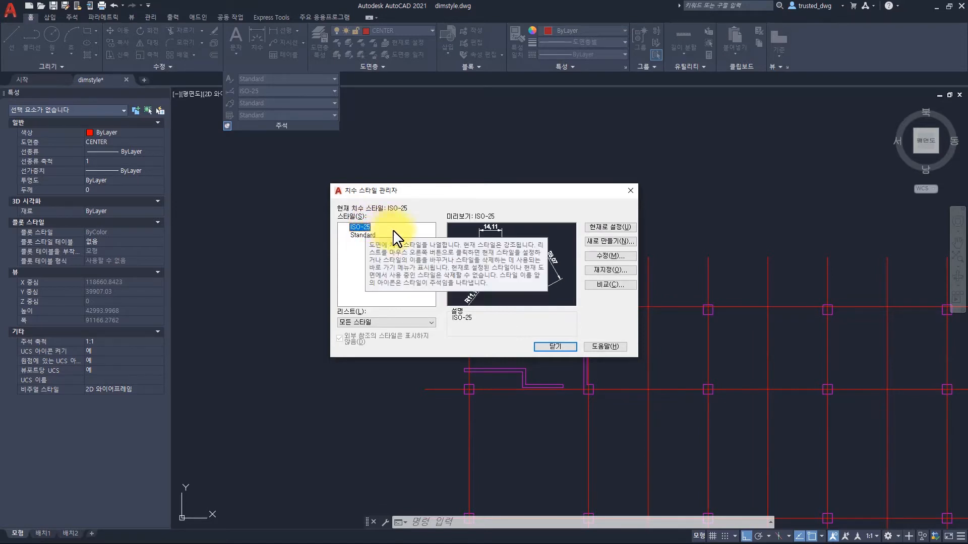
# Step: Create a new dimension style named DIM, based on the Standard style
pyautogui.click(603, 242)
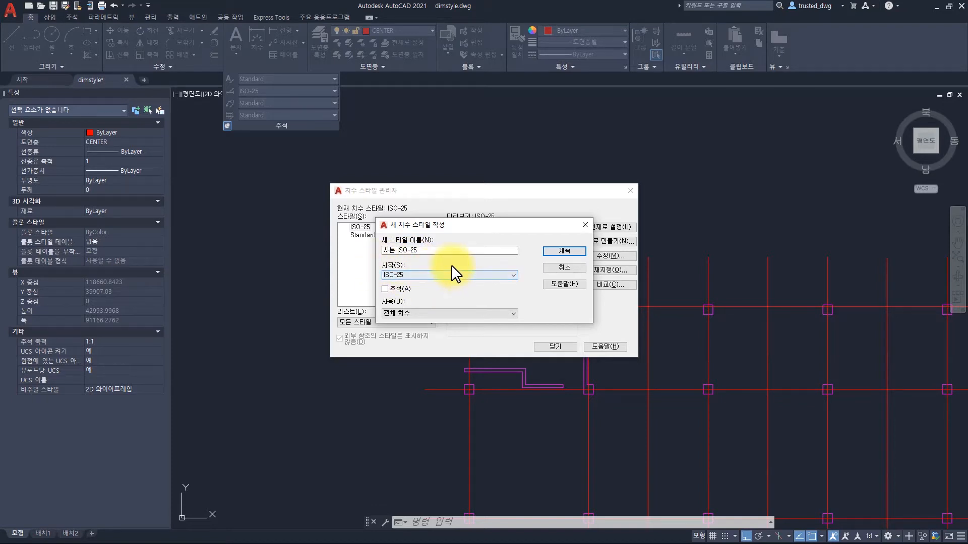
pyautogui.click(428, 273)
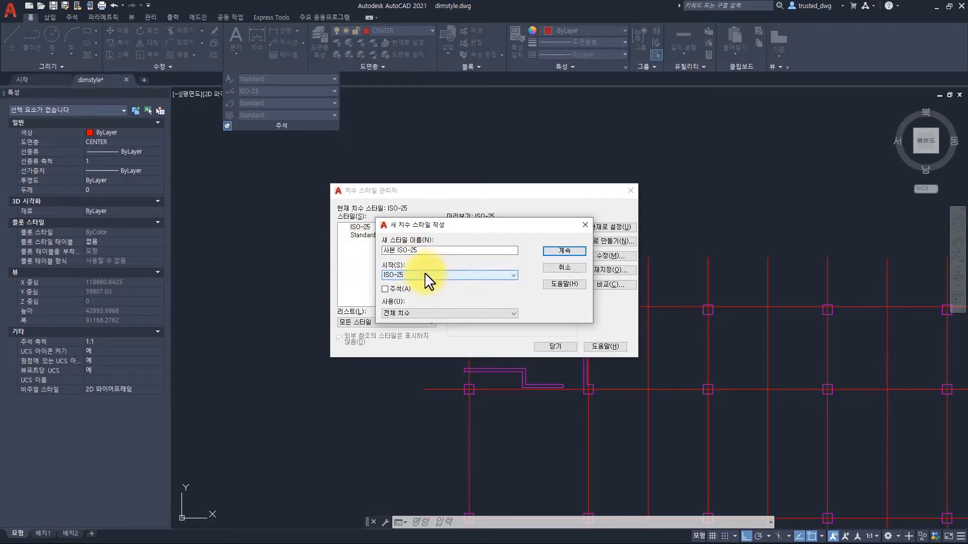
pyautogui.click(410, 288)
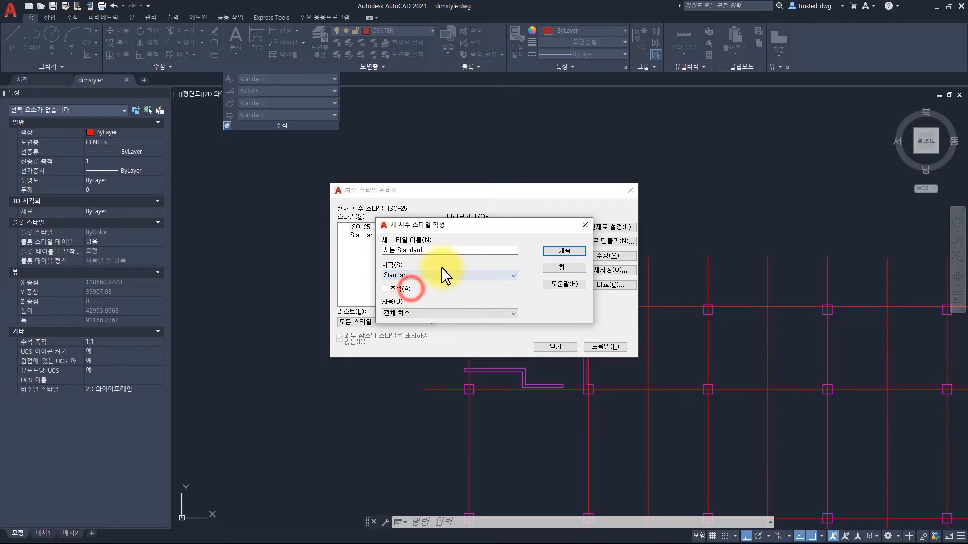
pyautogui.click(452, 248)
pyautogui.moveTo(451, 248); pyautogui.dragTo(323, 264)
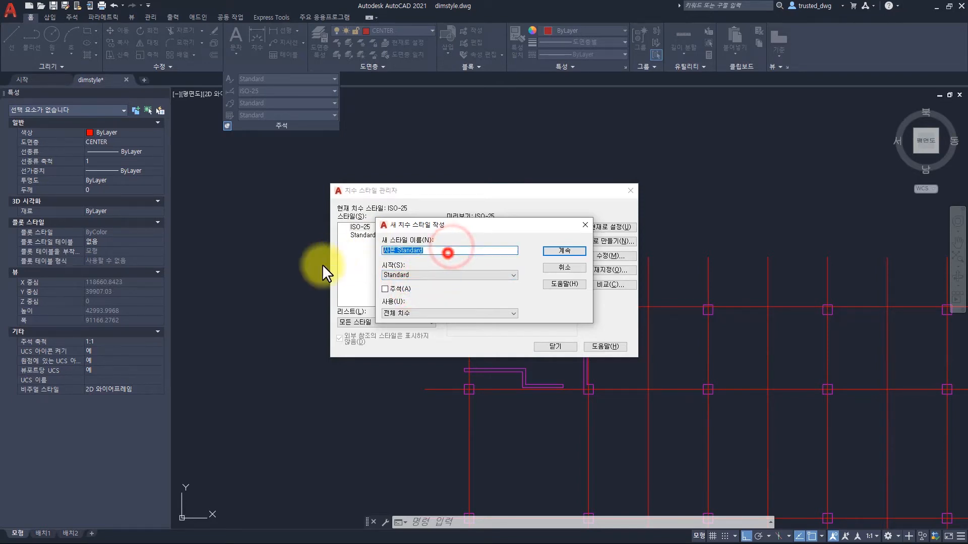
pyautogui.moveTo(442, 251); pyautogui.dragTo(376, 257)
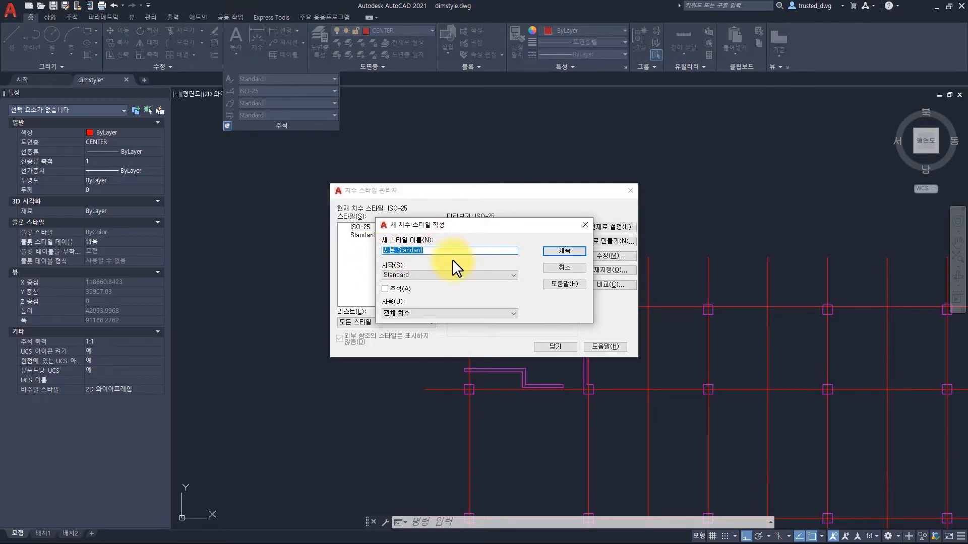
pyautogui.write('DIM')
pyautogui.click(582, 249)
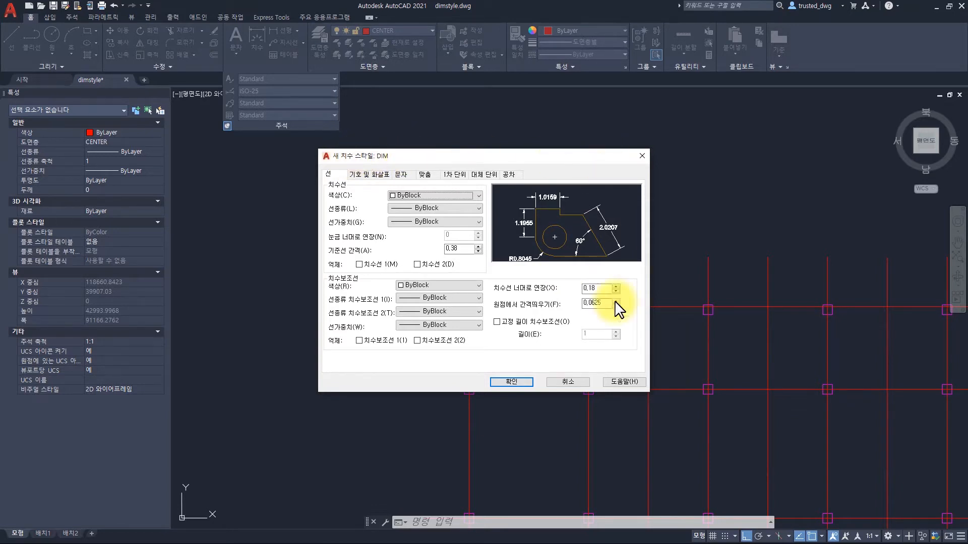
# Step: Look through the DIM style's settings for lines, arrows, text, fit, primary and alternate units, and tolerances
pyautogui.click(361, 365)
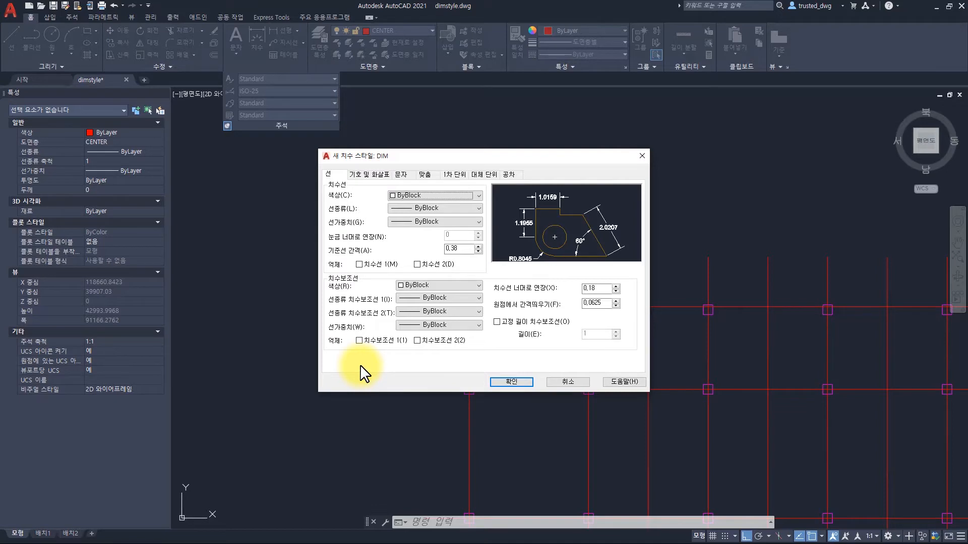
pyautogui.click(385, 175)
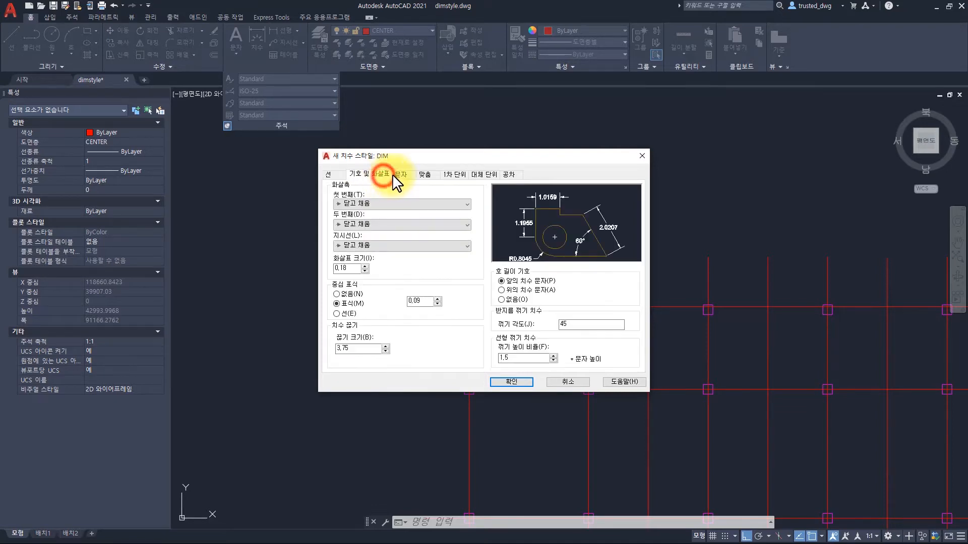
pyautogui.click(398, 174)
pyautogui.click(430, 174)
pyautogui.click(454, 174)
pyautogui.click(483, 174)
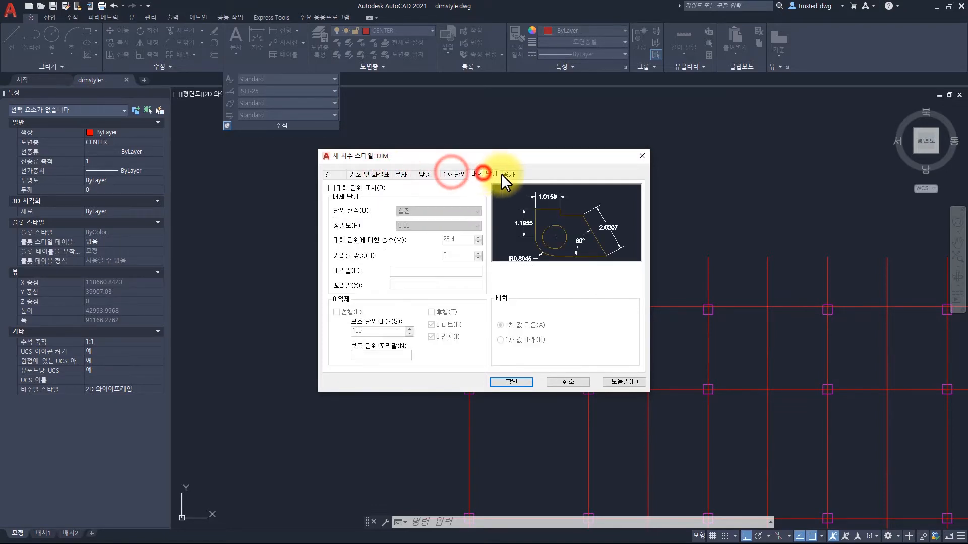
pyautogui.click(503, 175)
pyautogui.click(329, 176)
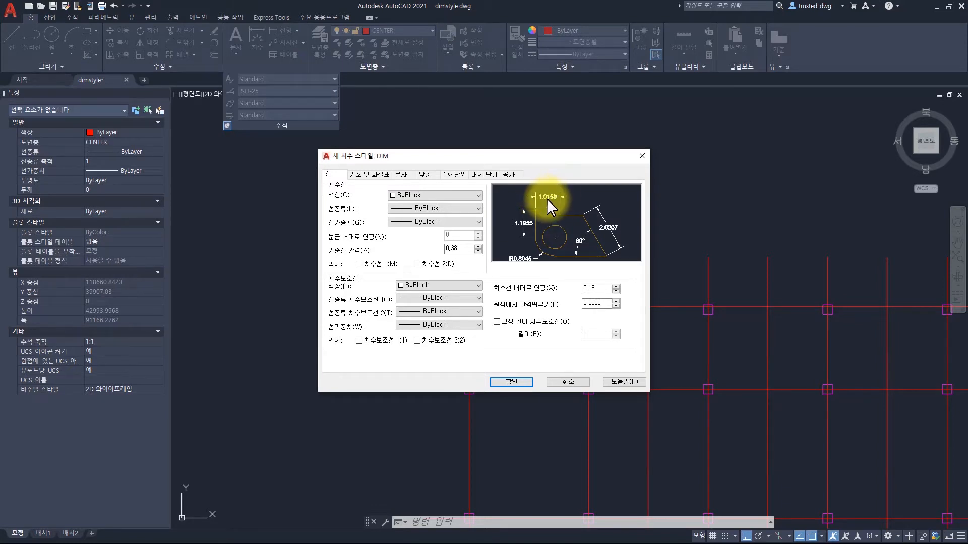
# Step: Set the DIM style's text height to 500
pyautogui.click(403, 174)
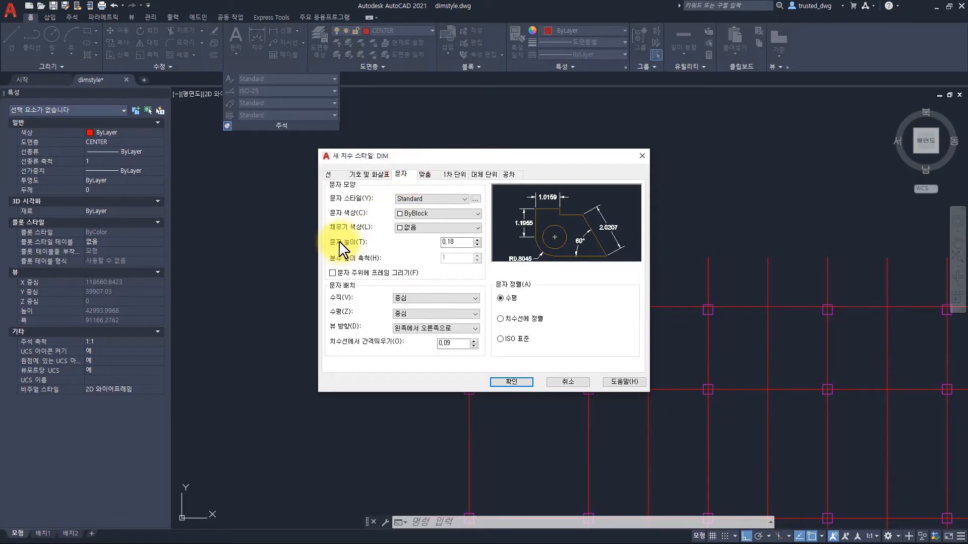
pyautogui.doubleClick(458, 242)
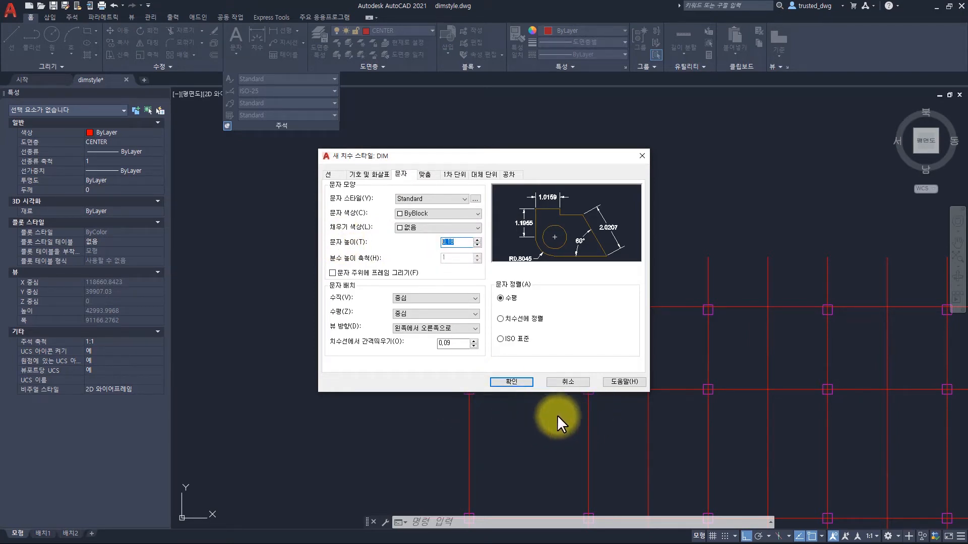
pyautogui.doubleClick(458, 243)
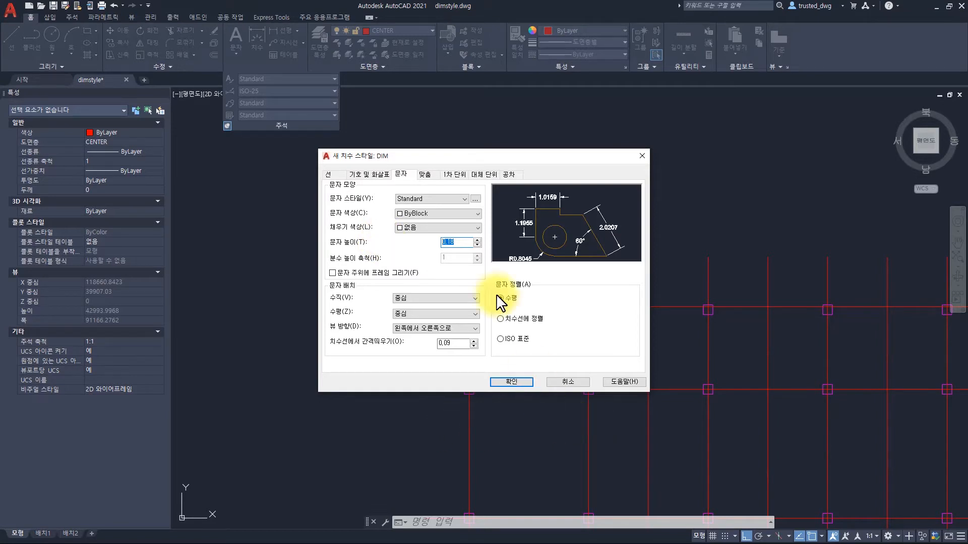
pyautogui.doubleClick(458, 243)
pyautogui.write('500')
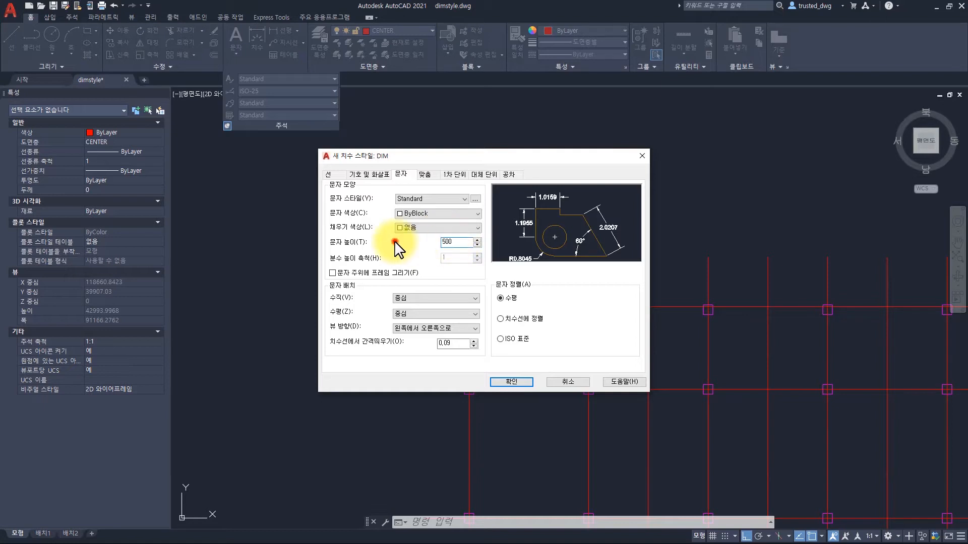
pyautogui.click(396, 242)
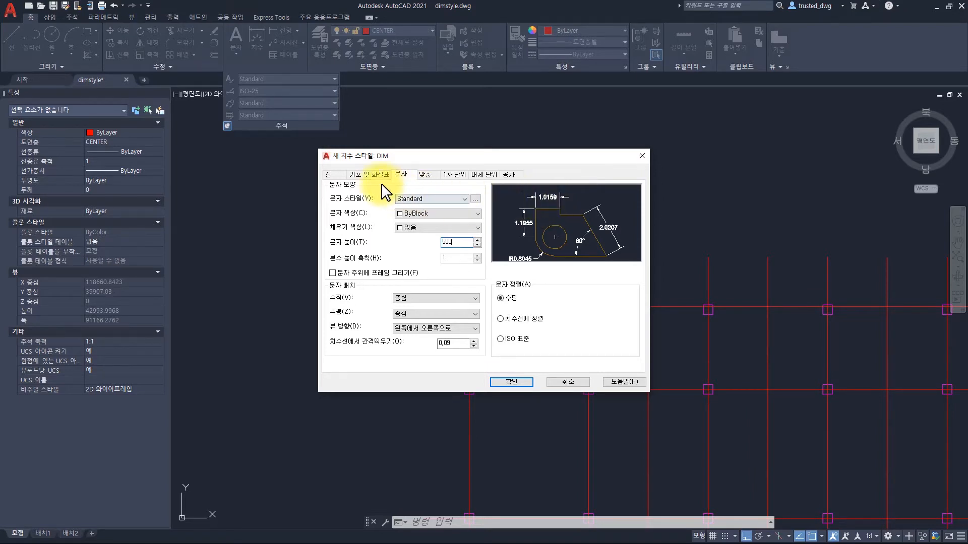
# Step: Set the DIM style's arrow size to 500
pyautogui.click(368, 176)
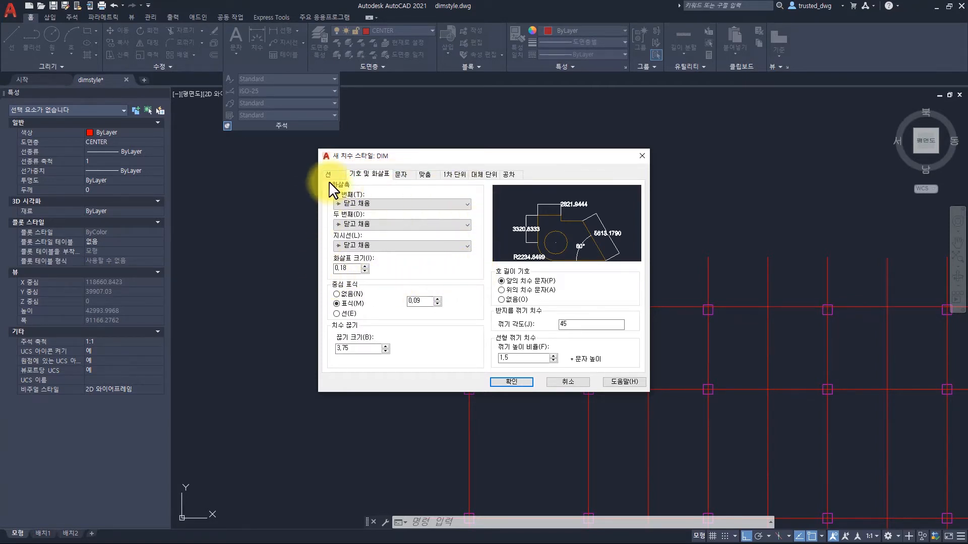
pyautogui.doubleClick(357, 269)
pyautogui.doubleClick(358, 270)
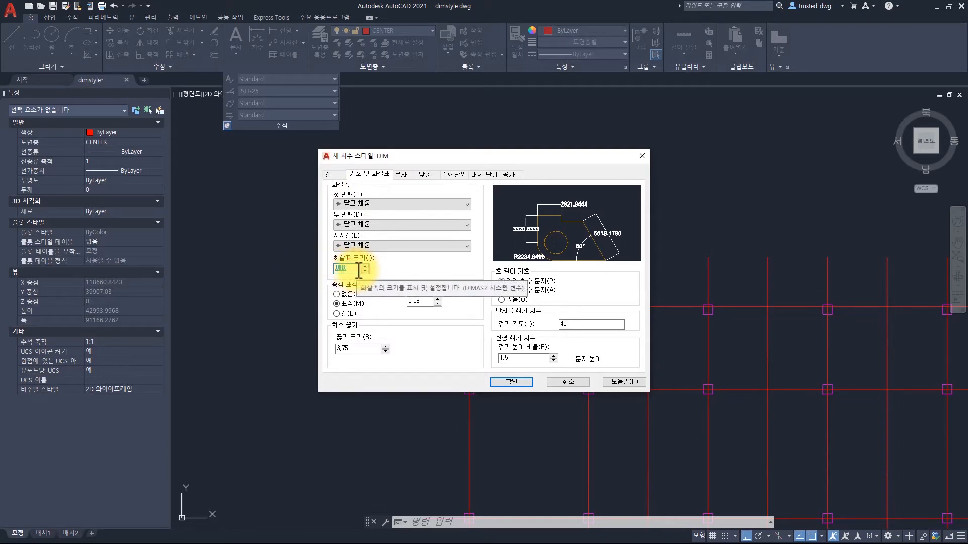
pyautogui.write('500')
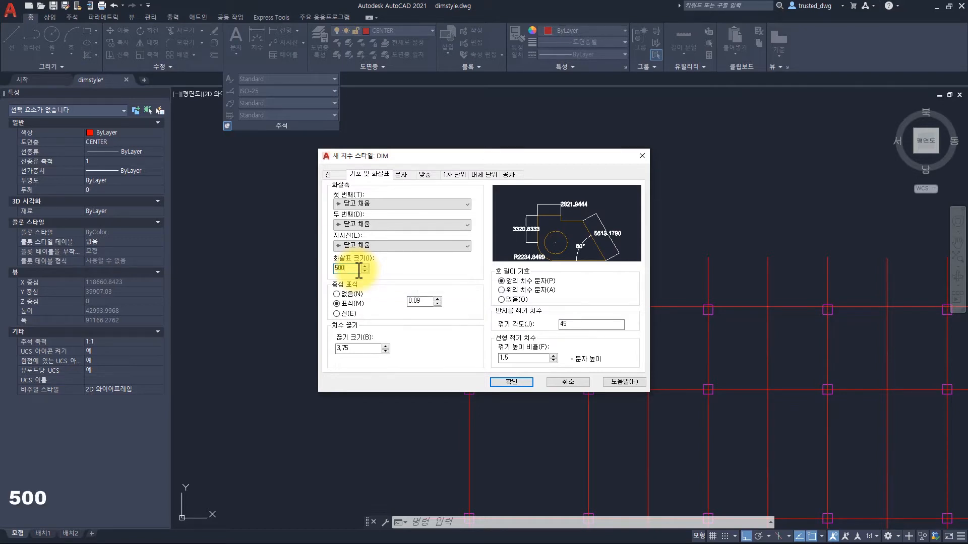
pyautogui.click(391, 264)
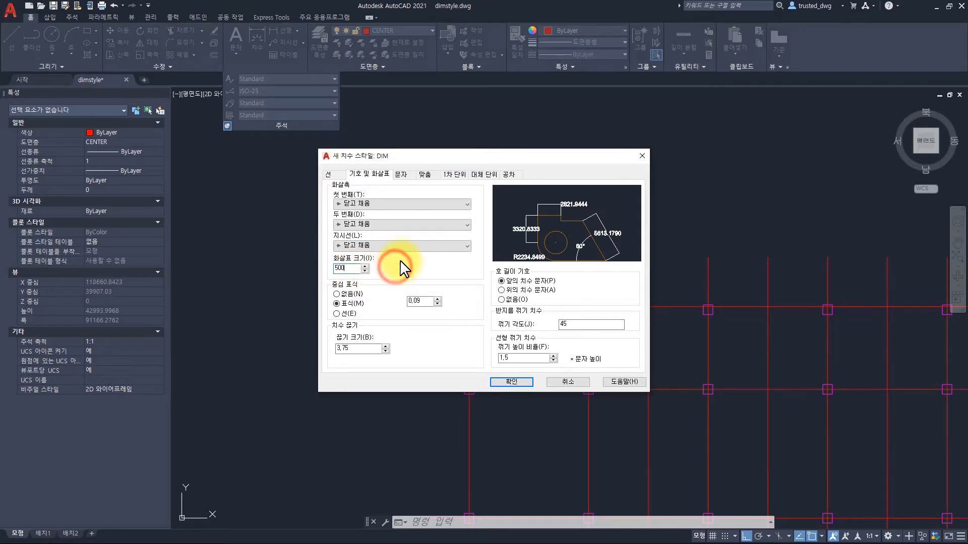
pyautogui.click(548, 242)
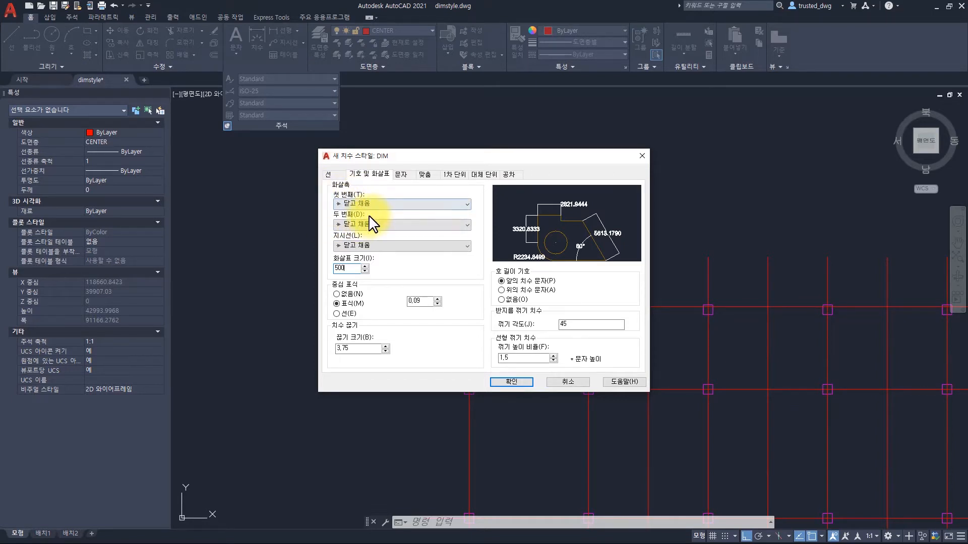
# Step: Try the Origin indicator 2, Dot small blank, Closed filled and Open 30 arrowheads on the DIM style's dimension lines
pyautogui.click(382, 204)
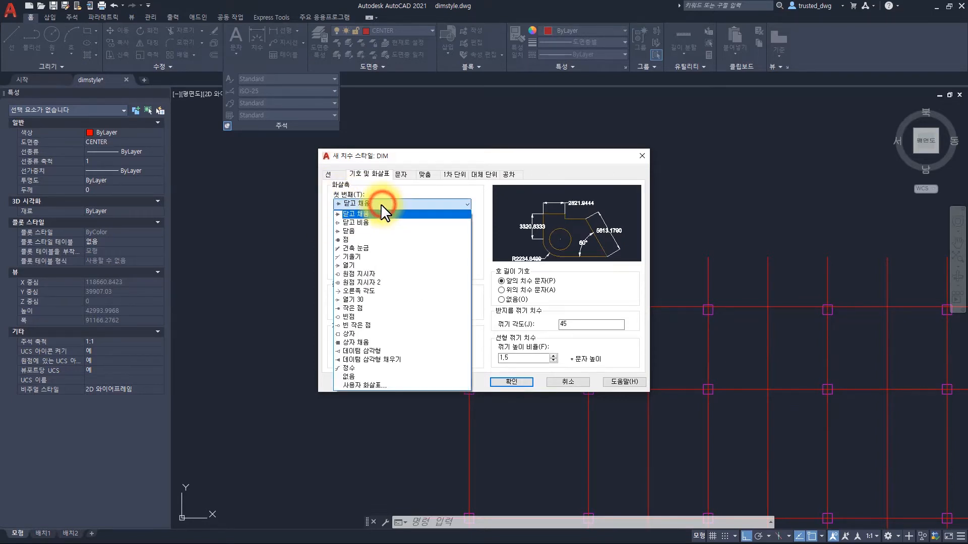
pyautogui.click(370, 283)
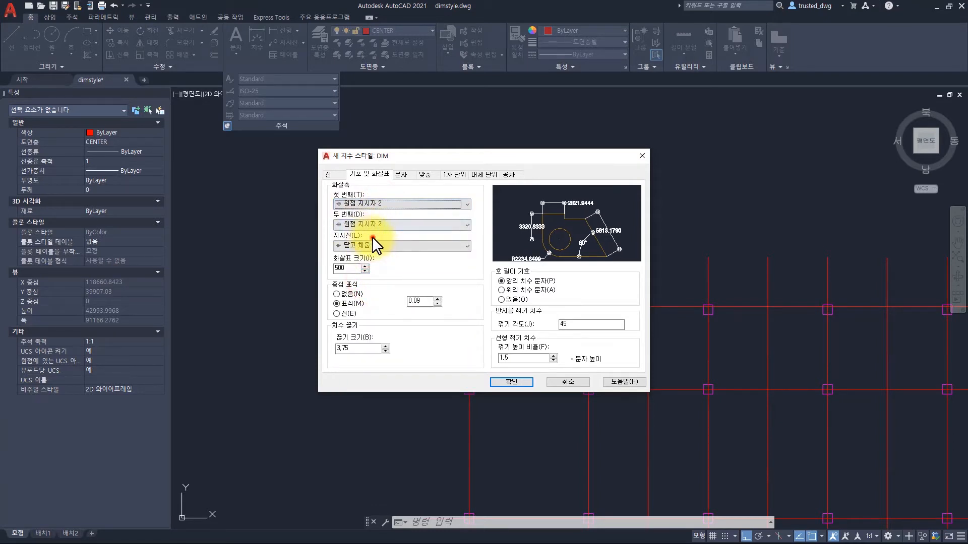
pyautogui.click(377, 225)
pyautogui.click(376, 345)
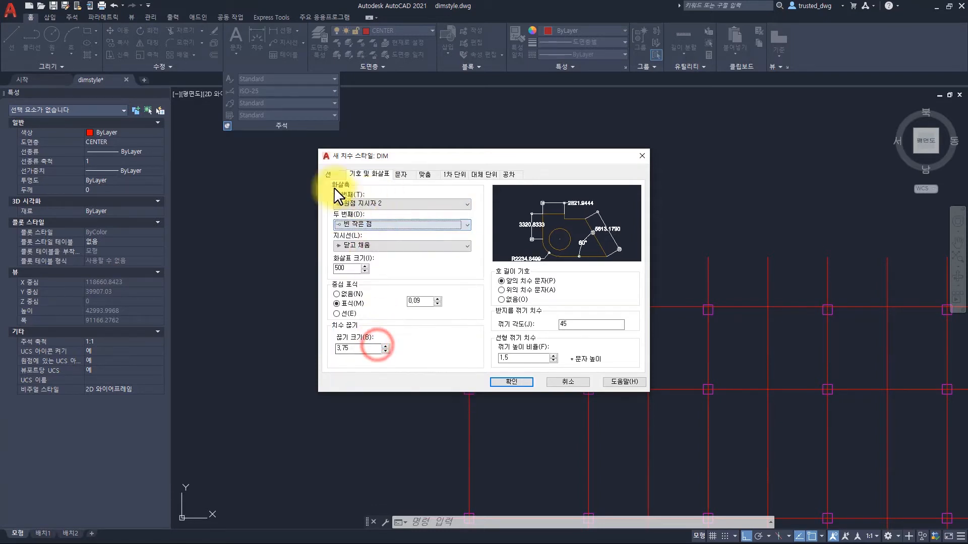
pyautogui.click(383, 203)
pyautogui.click(379, 214)
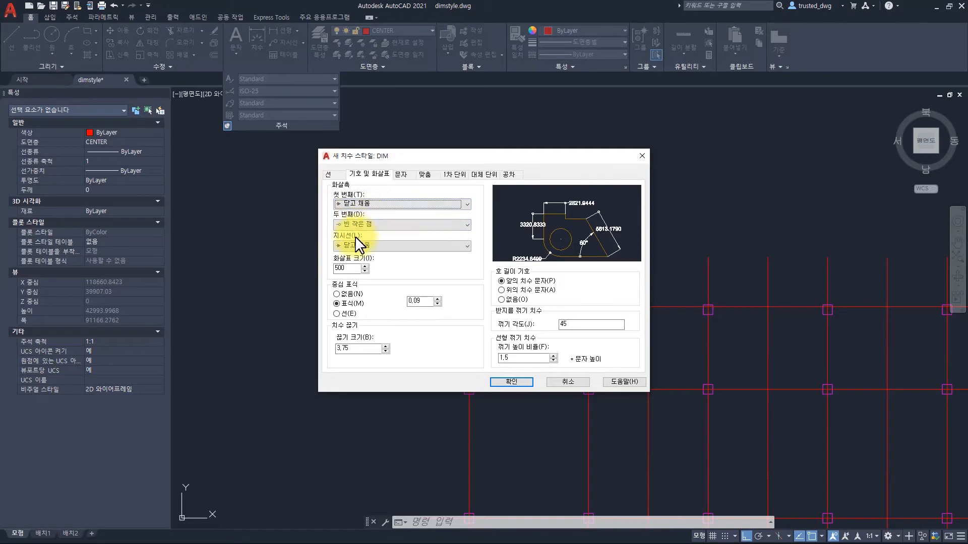
pyautogui.click(359, 225)
pyautogui.click(366, 235)
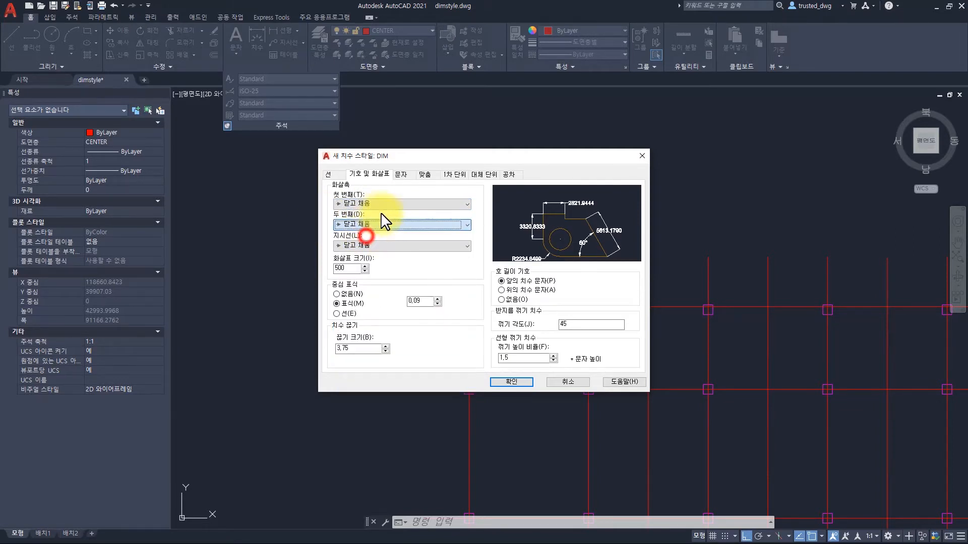
pyautogui.click(383, 202)
pyautogui.click(379, 296)
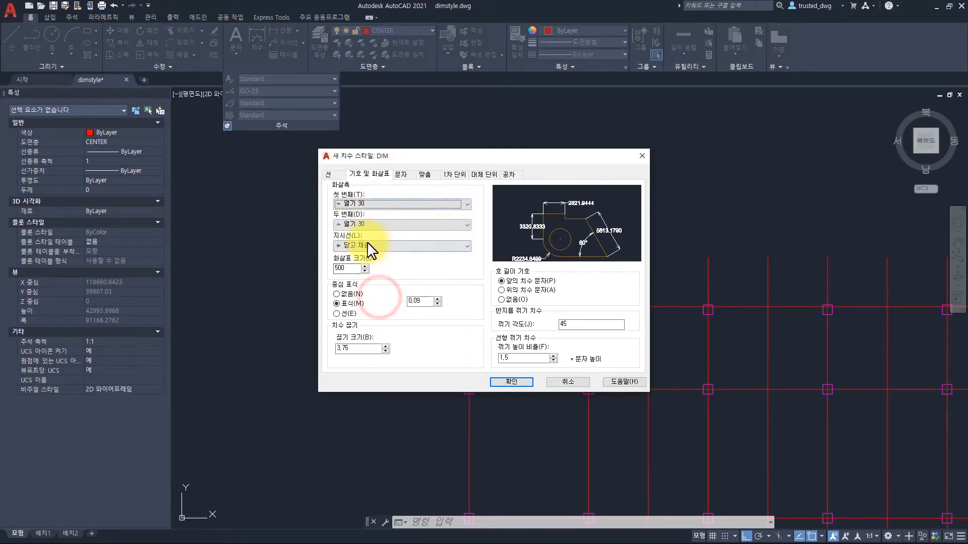
# Step: Set both dimension arrowheads to Dot, save the DIM style and close the Dimension Style Manager
pyautogui.click(361, 199)
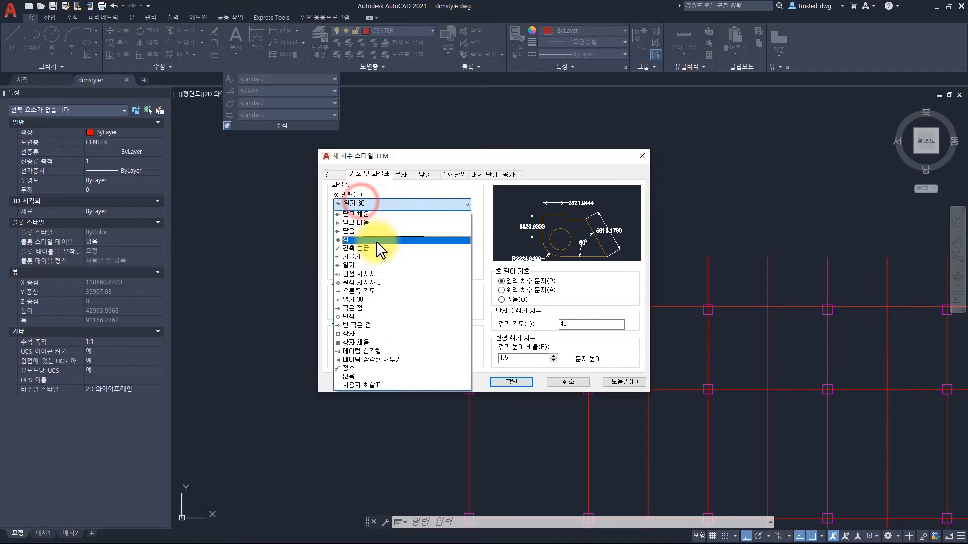
pyautogui.click(352, 240)
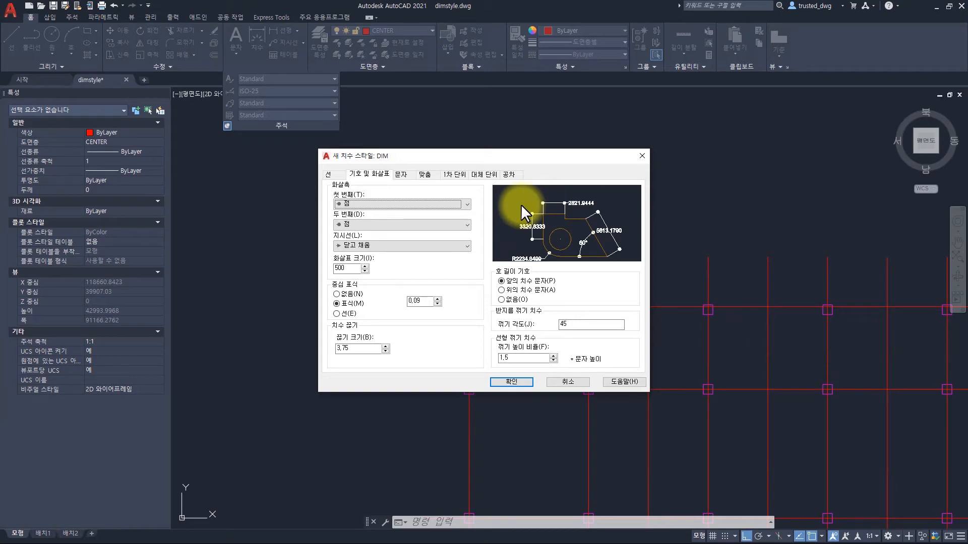
pyautogui.click(517, 382)
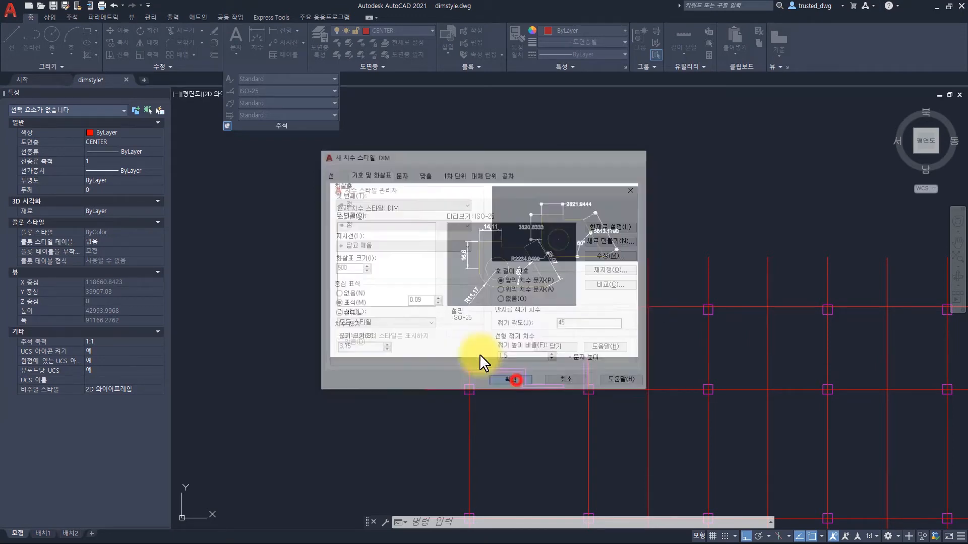
pyautogui.click(547, 346)
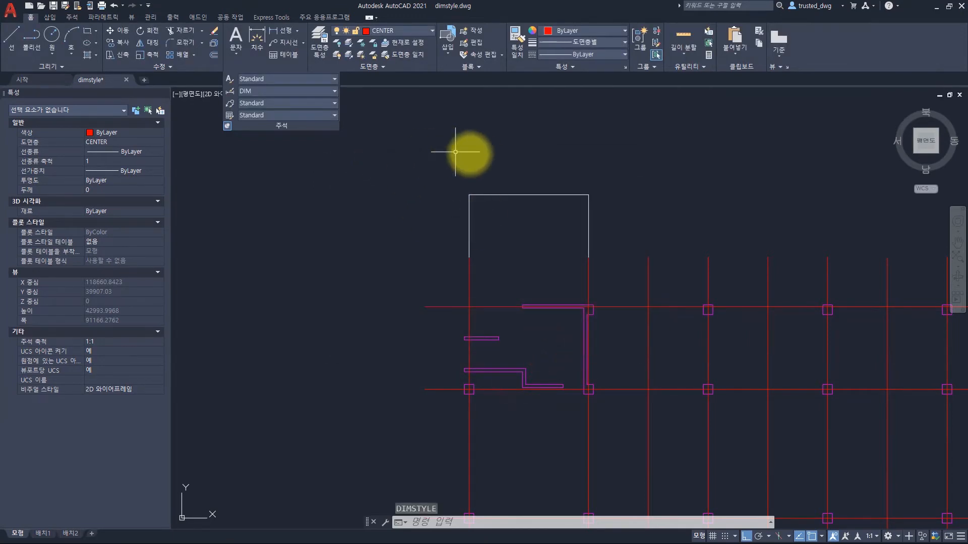
# Step: Change the existing dimension above the first grid bay to the DIM dimension style, then deselect it
pyautogui.click(527, 225)
pyautogui.click(461, 111)
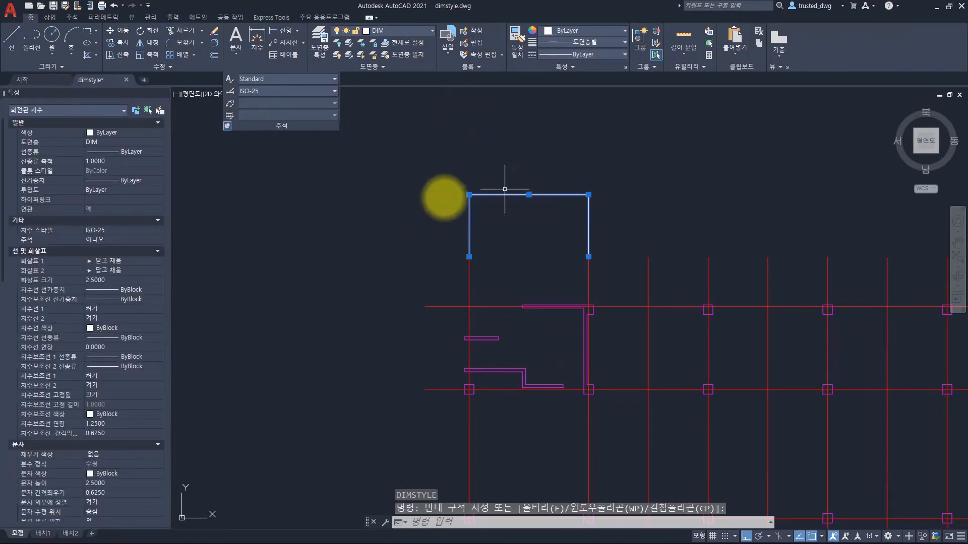
pyautogui.click(101, 230)
pyautogui.click(99, 240)
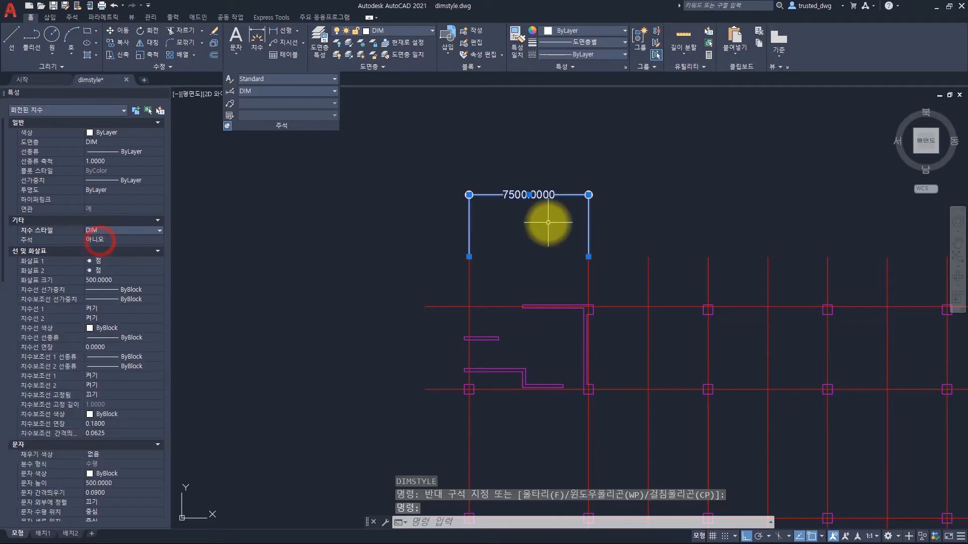
pyautogui.press('Escape')
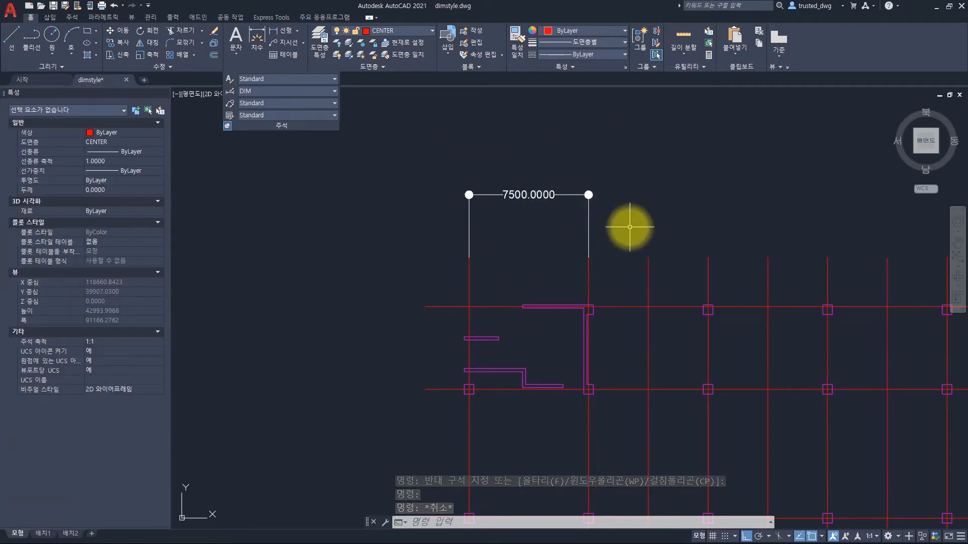
# Step: Continue the first bay's dimension across every remaining vertical grid line above the plan to the last one, then deselect it
pyautogui.moveTo(730, 210)
pyautogui.mouseDown(button='middle')
pyautogui.moveTo(524, 208)
pyautogui.moveTo(542, 224)
pyautogui.mouseUp(button='middle')
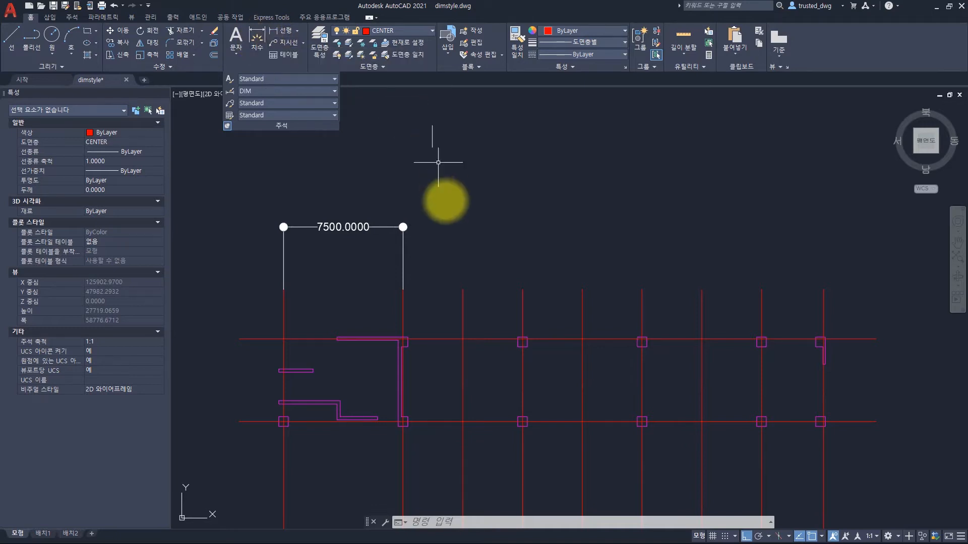
pyautogui.click(444, 200)
pyautogui.click(356, 254)
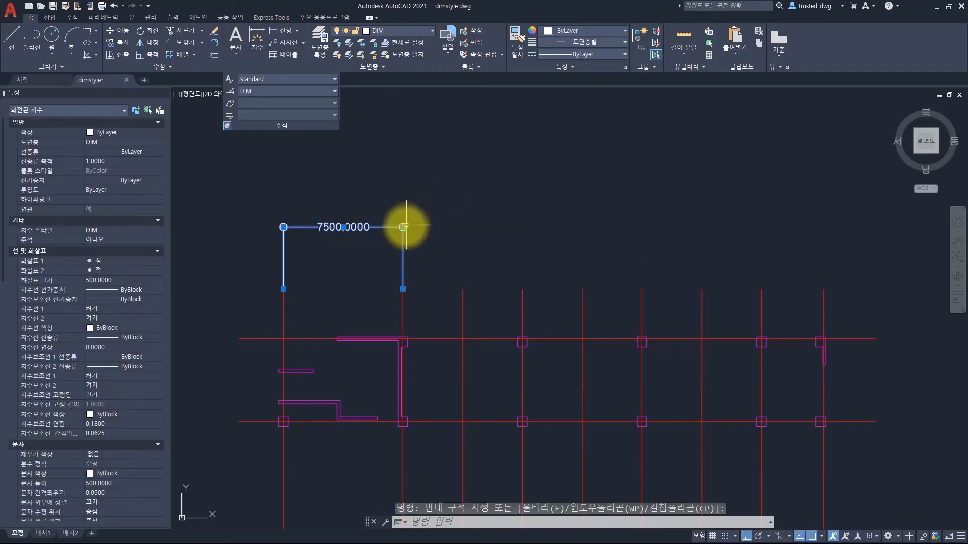
pyautogui.moveTo(402, 227)
pyautogui.click(447, 256)
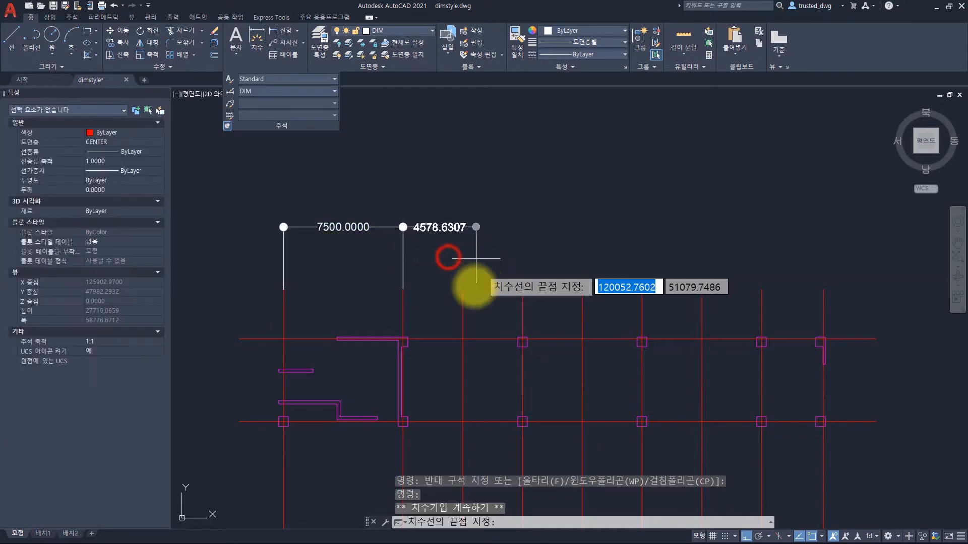
pyautogui.click(462, 289)
pyautogui.click(522, 289)
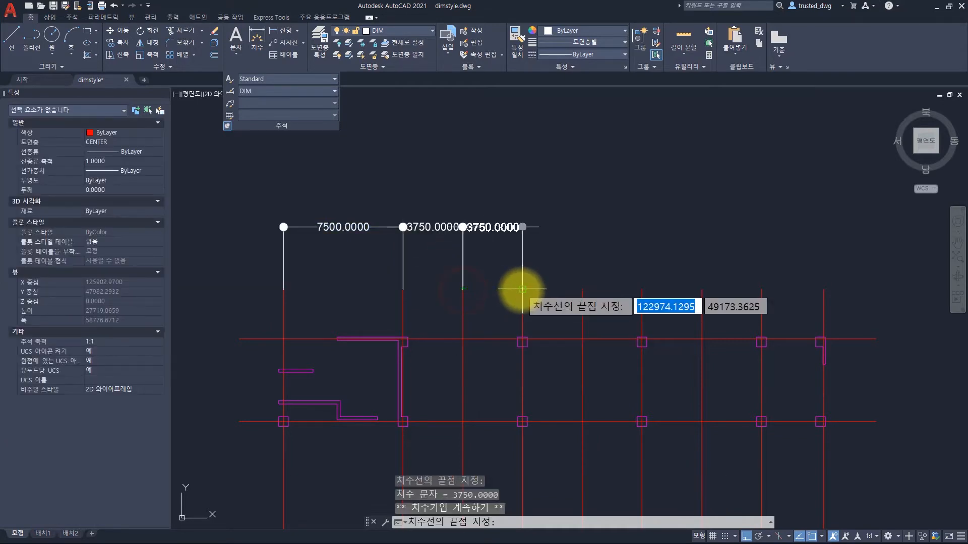
pyautogui.click(582, 289)
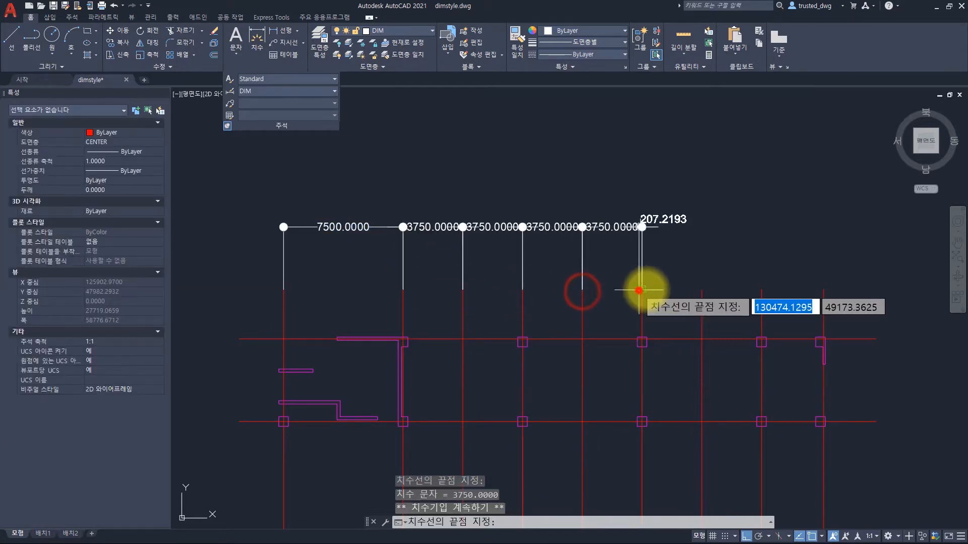
pyautogui.click(641, 289)
pyautogui.click(701, 289)
pyautogui.click(761, 289)
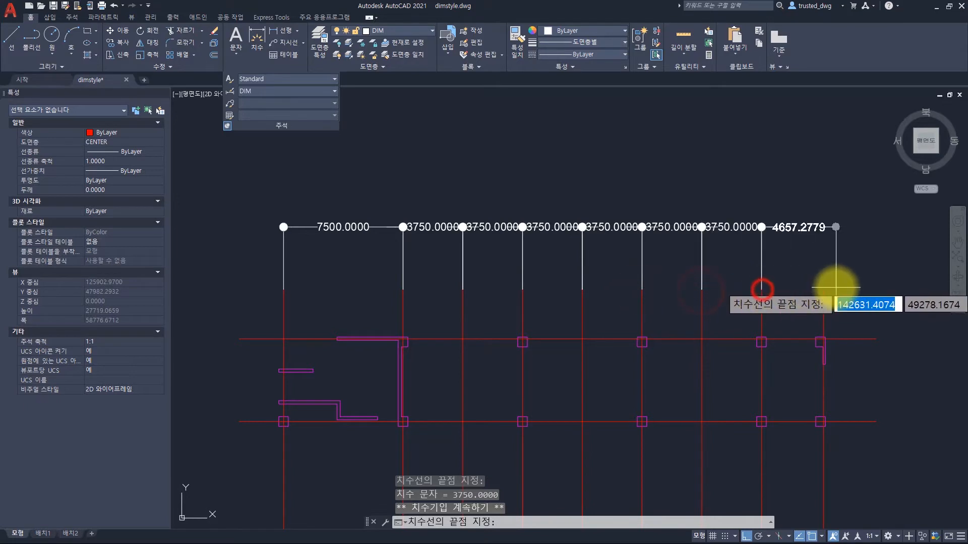
pyautogui.click(823, 289)
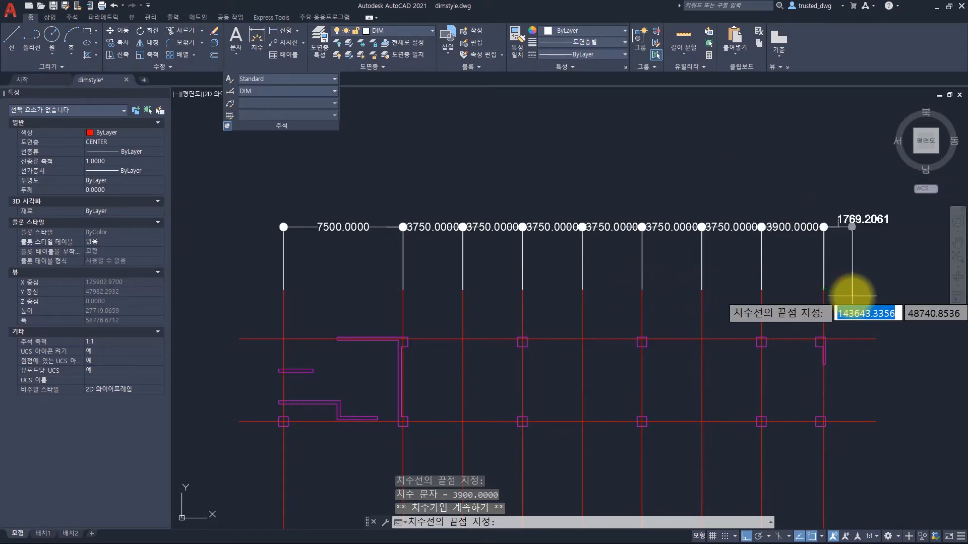
pyautogui.press('space')
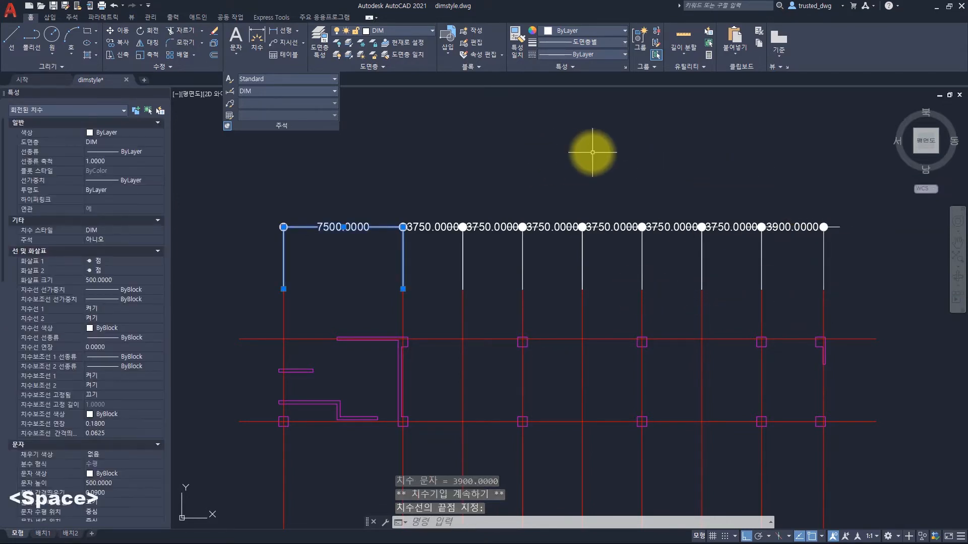
pyautogui.press('Escape')
# Step: Examine the dimension text and dots along the whole upper dimension chain up close
pyautogui.click(819, 247)
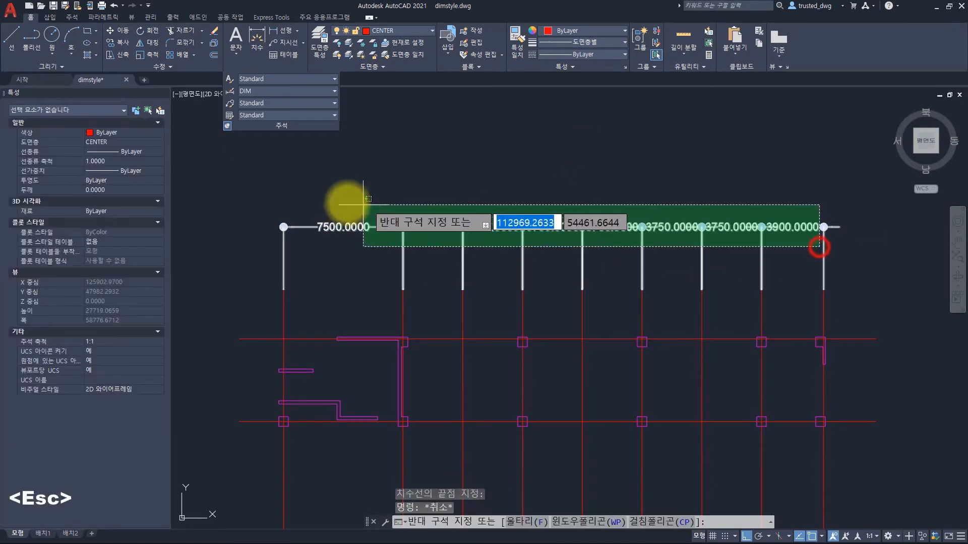
pyautogui.click(347, 202)
pyautogui.press('Escape')
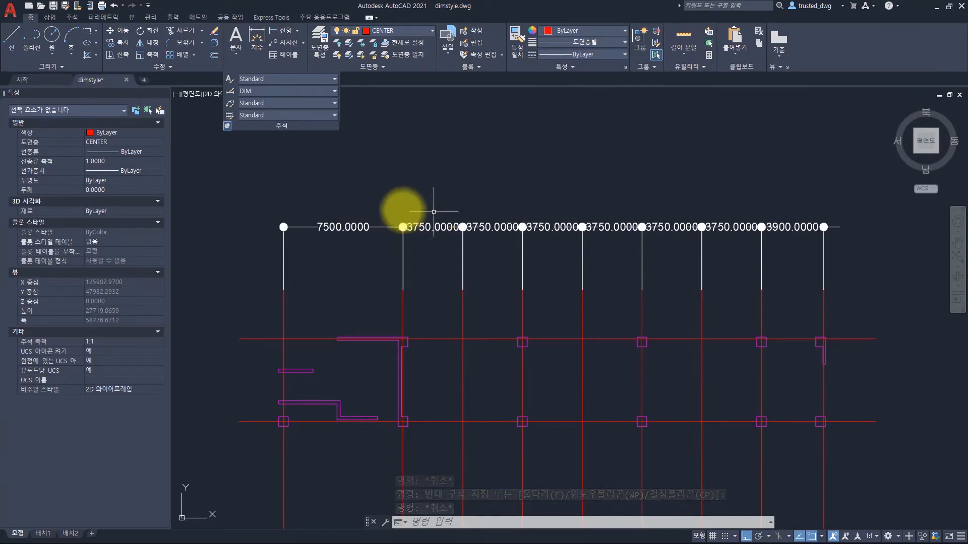
pyautogui.scroll(5, 341, 228)
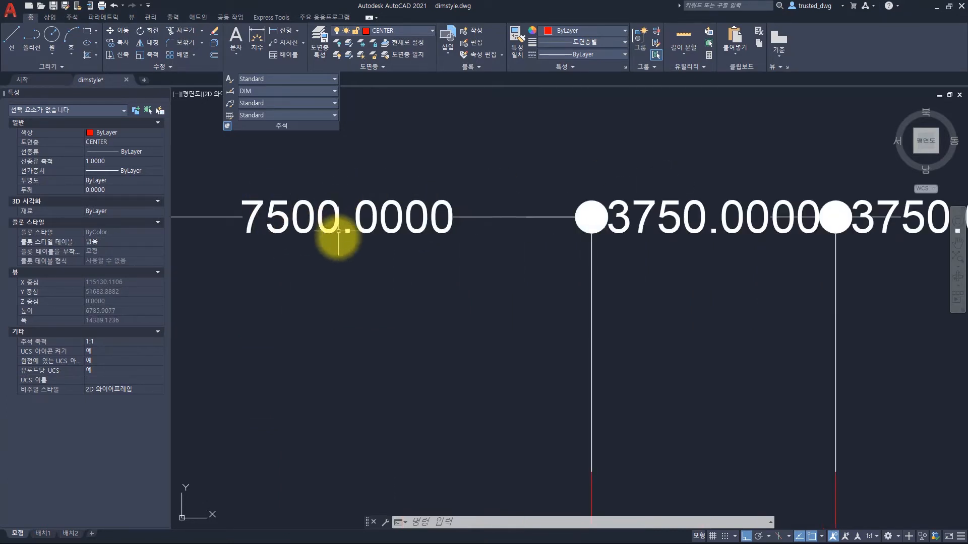
pyautogui.scroll(-1, 445, 208)
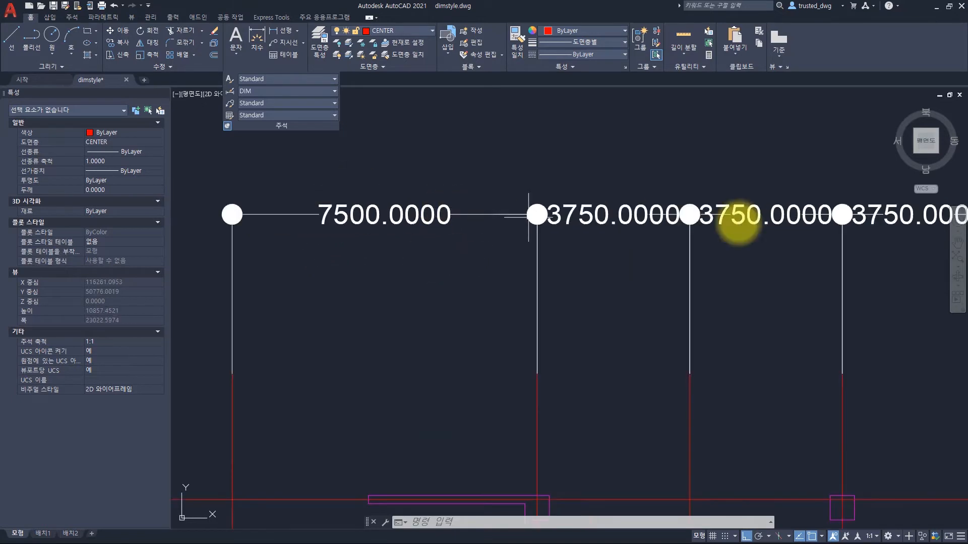
pyautogui.moveTo(739, 225); pyautogui.dragTo(415, 252, button='middle')
pyautogui.moveTo(723, 259); pyautogui.dragTo(392, 261, button='middle')
pyautogui.moveTo(773, 264); pyautogui.dragTo(378, 255, button='middle')
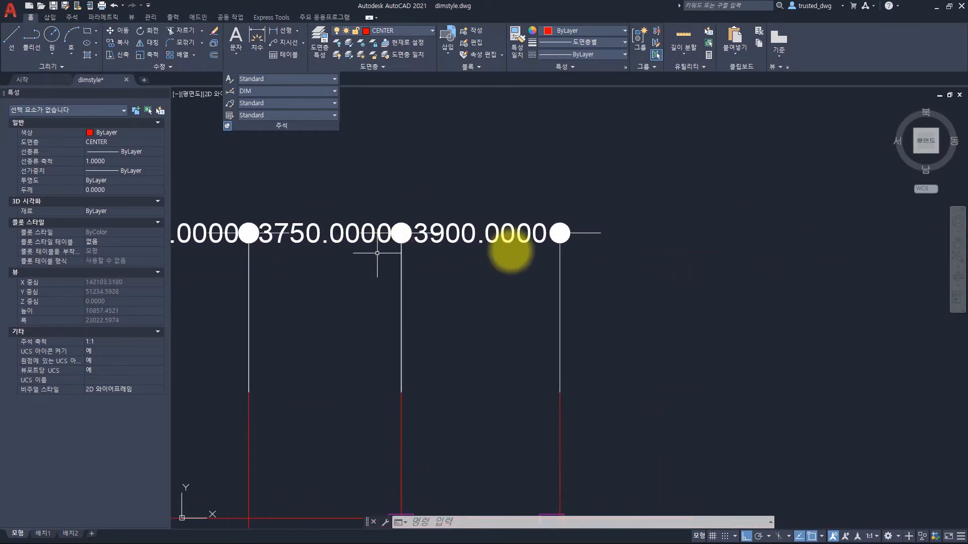
pyautogui.scroll(-2, 570, 253)
pyautogui.moveTo(478, 293); pyautogui.dragTo(610, 272, button='middle')
pyautogui.moveTo(434, 273)
pyautogui.mouseDown(button='middle')
pyautogui.moveTo(611, 257)
pyautogui.moveTo(527, 270)
pyautogui.mouseUp(button='middle')
pyautogui.scroll(-1, 609, 257)
pyautogui.scroll(1, 526, 270)
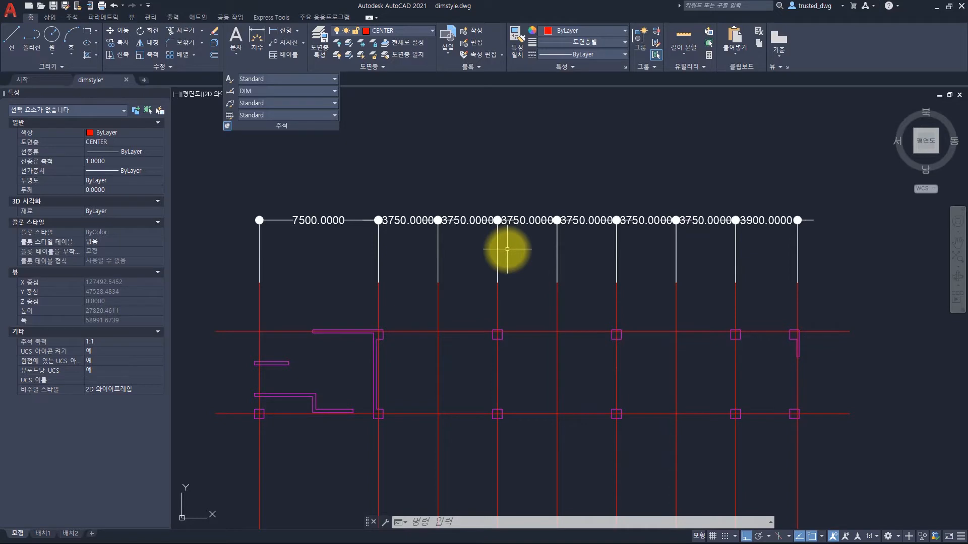
pyautogui.press('Escape')
pyautogui.press('Escape')
pyautogui.press('Escape')
# Step: Dimension the spacing between the two lowest horizontal grid lines, placing the dimension line to the left of the plan
pyautogui.moveTo(434, 378); pyautogui.dragTo(667, 252, button='middle')
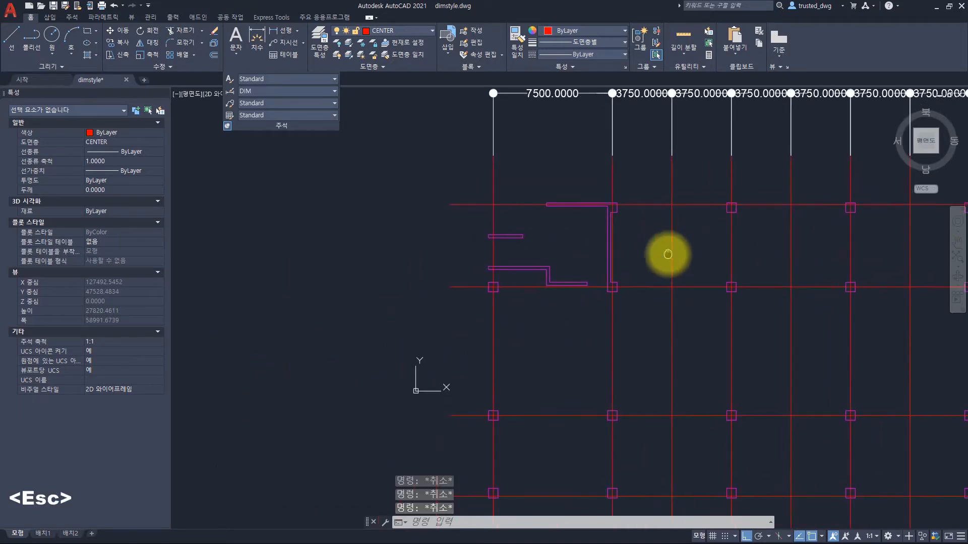
pyautogui.scroll(-1, 498, 327)
pyautogui.moveTo(498, 327); pyautogui.dragTo(493, 319, button='middle')
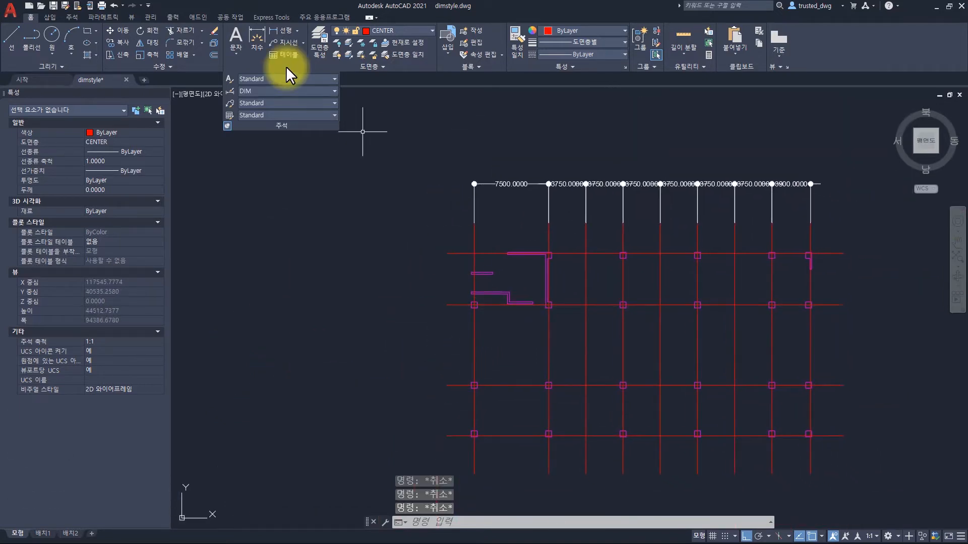
pyautogui.click(284, 30)
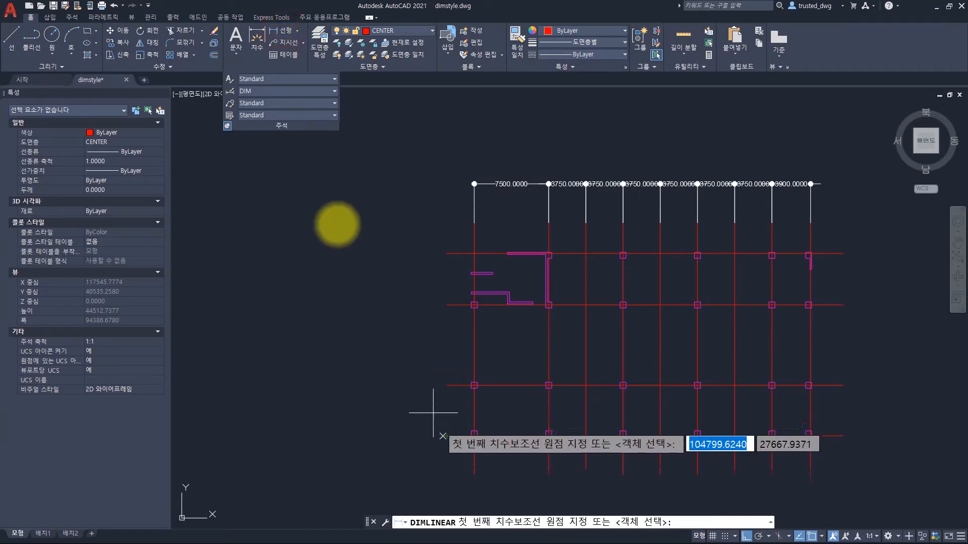
pyautogui.press('Escape')
pyautogui.click(256, 38)
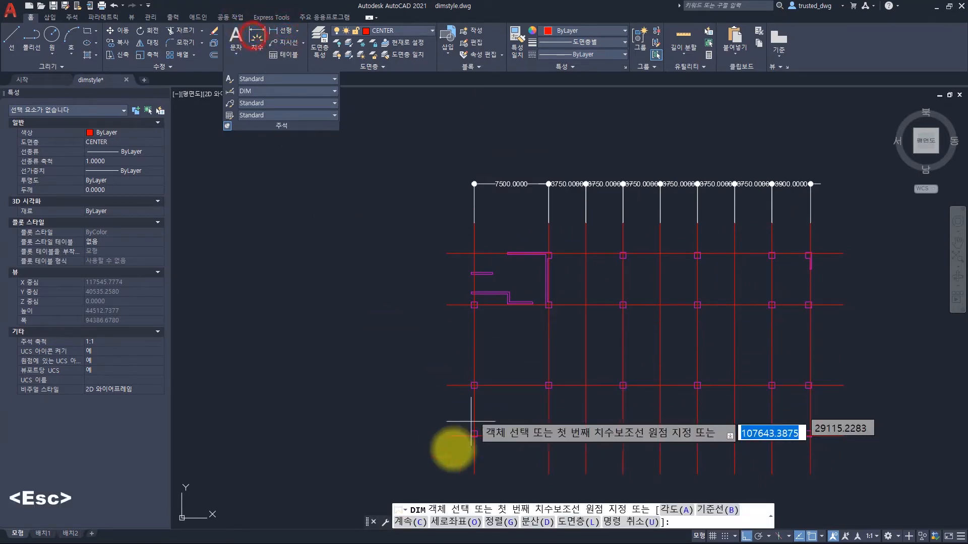
pyautogui.click(446, 435)
pyautogui.click(447, 386)
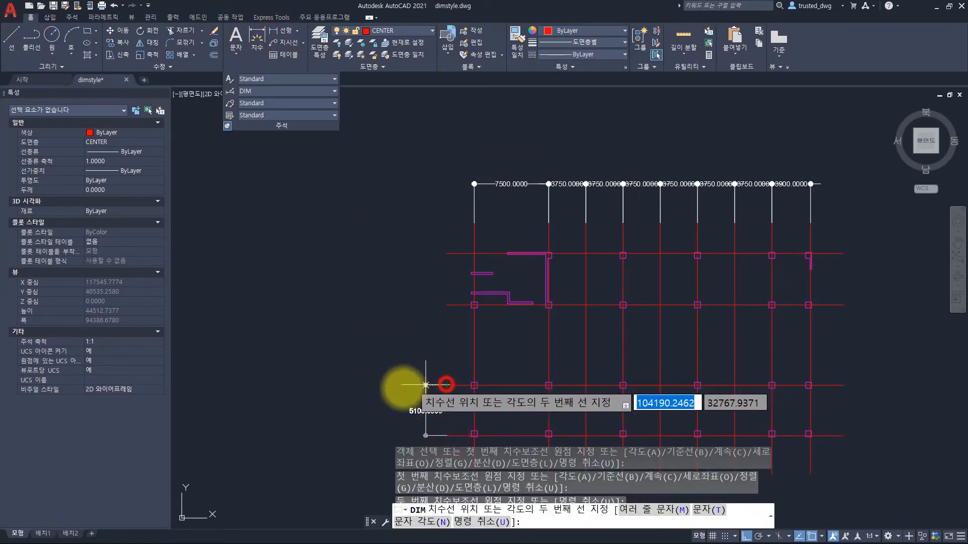
pyautogui.click(394, 388)
# Step: Continue the vertical dimension chain upward to the two remaining horizontal grid lines, then end the dimension command
pyautogui.press('F3')
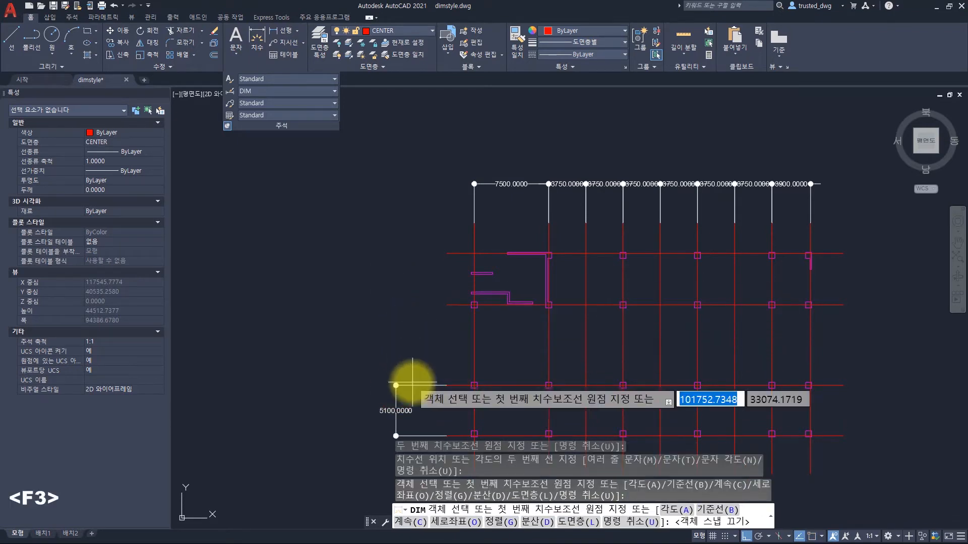
pyautogui.click(407, 386)
pyautogui.click(412, 387)
pyautogui.press('F3')
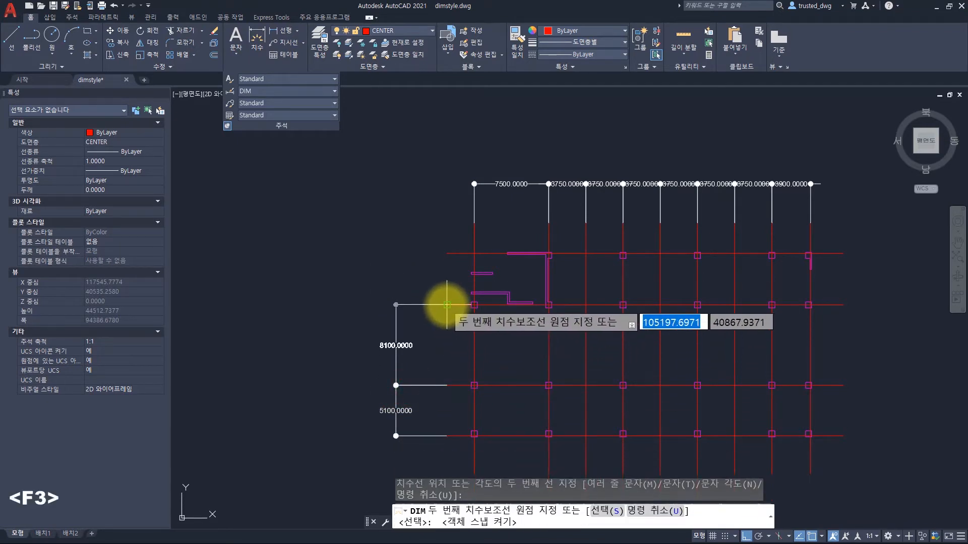
pyautogui.click(445, 305)
pyautogui.press('space')
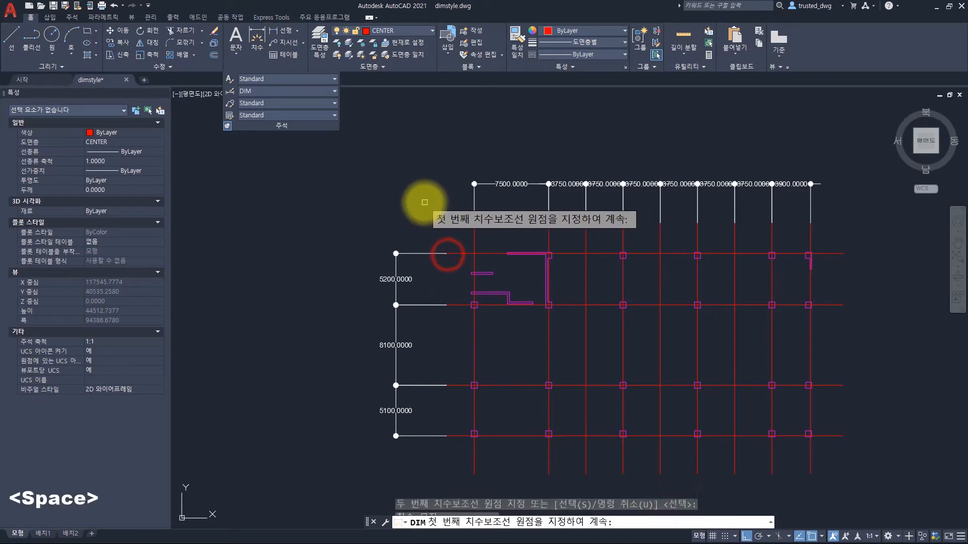
pyautogui.press('Escape')
pyautogui.press('Escape')
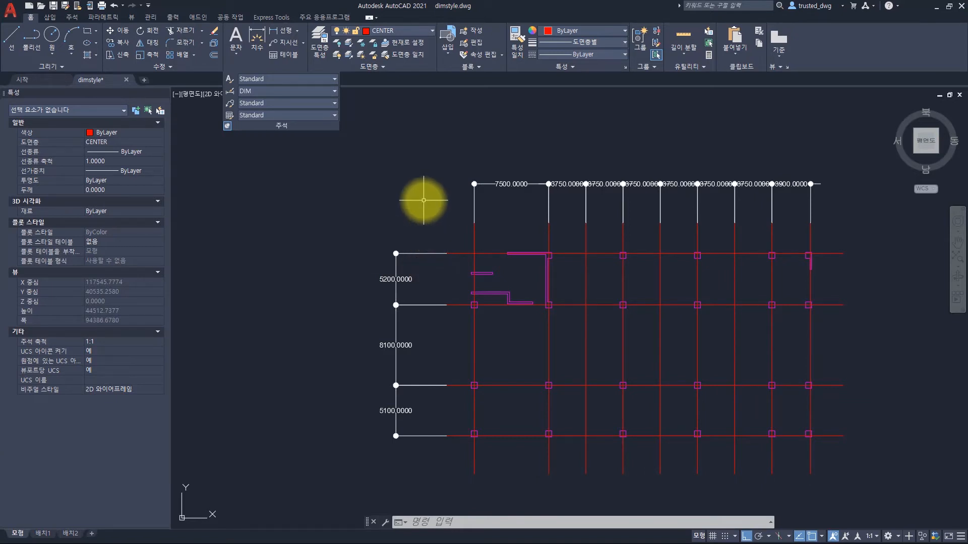
# Step: Open the DIM dimension style for modification and set its linear primary unit precision to 0.00
pyautogui.write('d')
pyautogui.press('space')
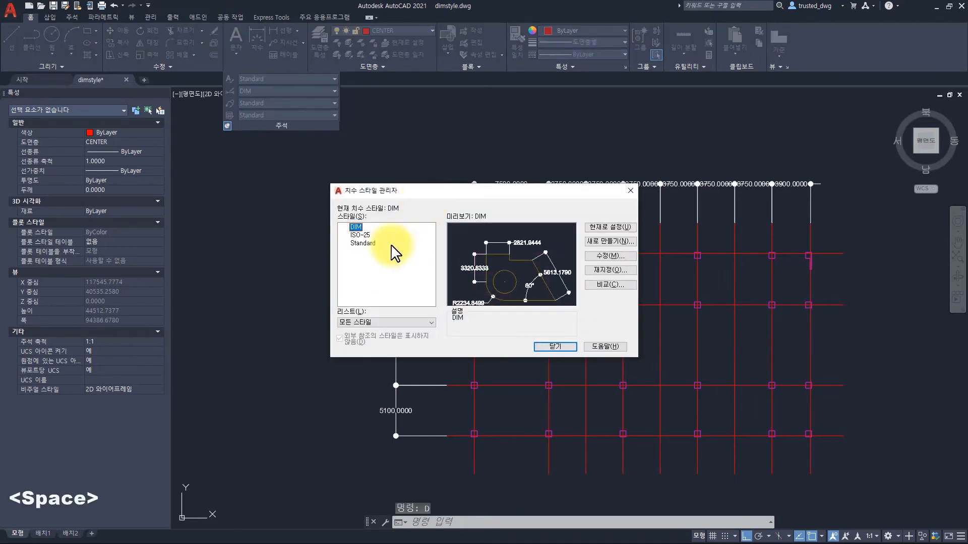
pyautogui.click(357, 227)
pyautogui.click(601, 255)
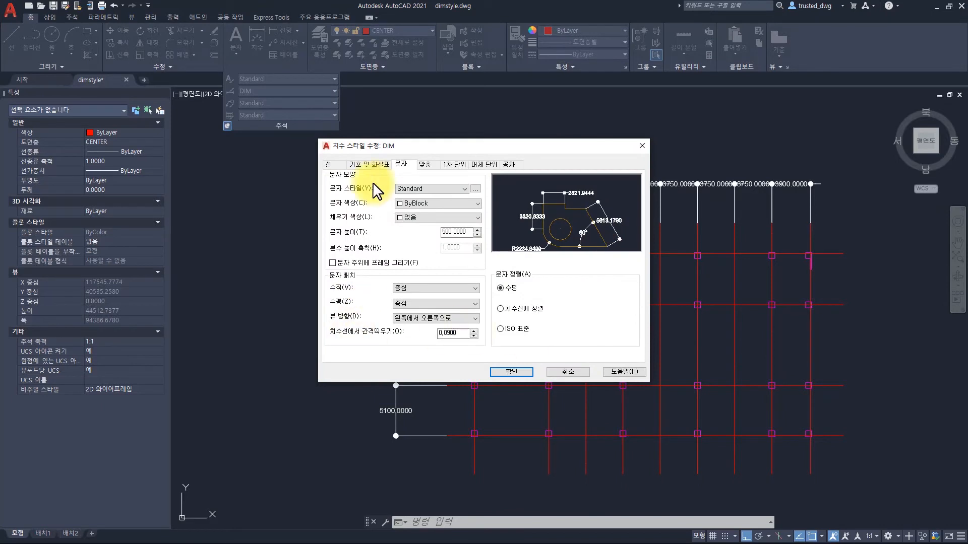
pyautogui.click(380, 144)
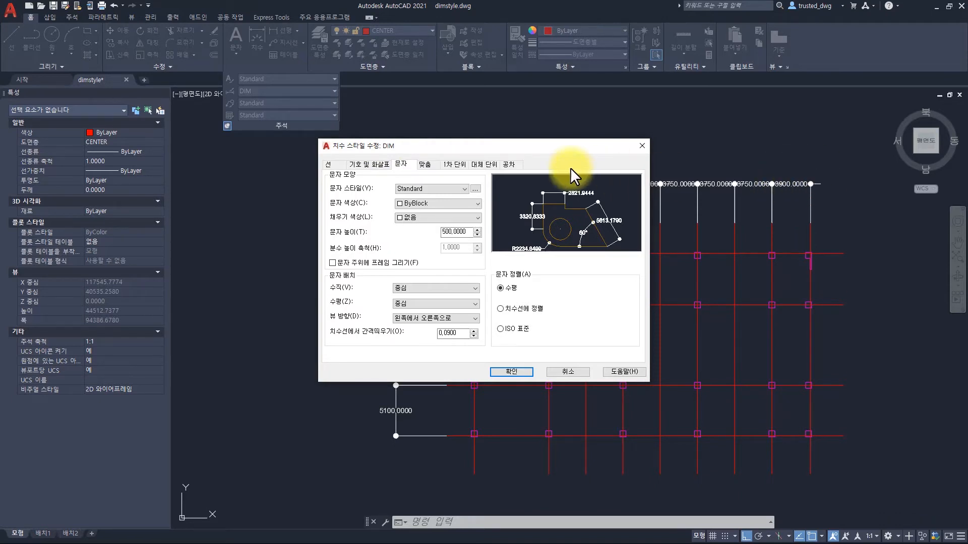
pyautogui.click(452, 163)
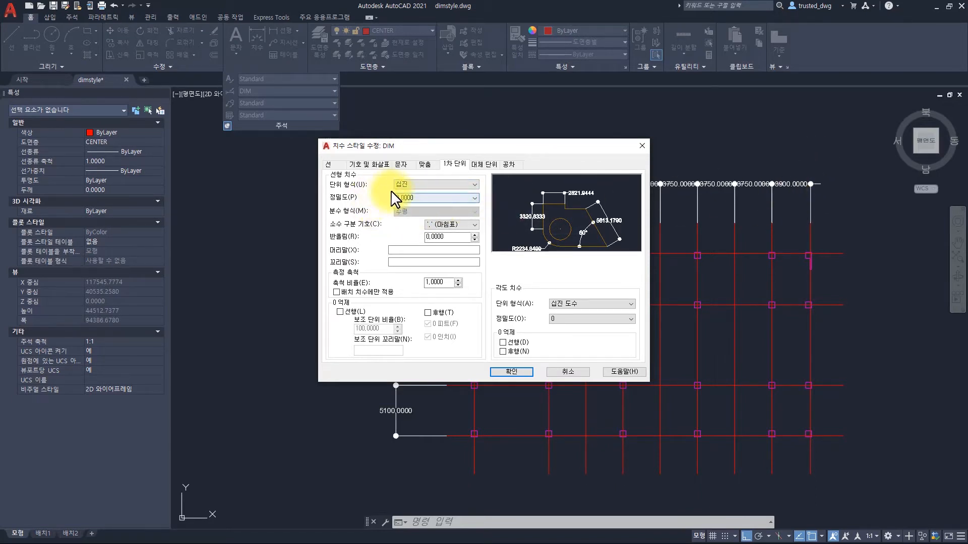
pyautogui.click(431, 196)
pyautogui.click(408, 220)
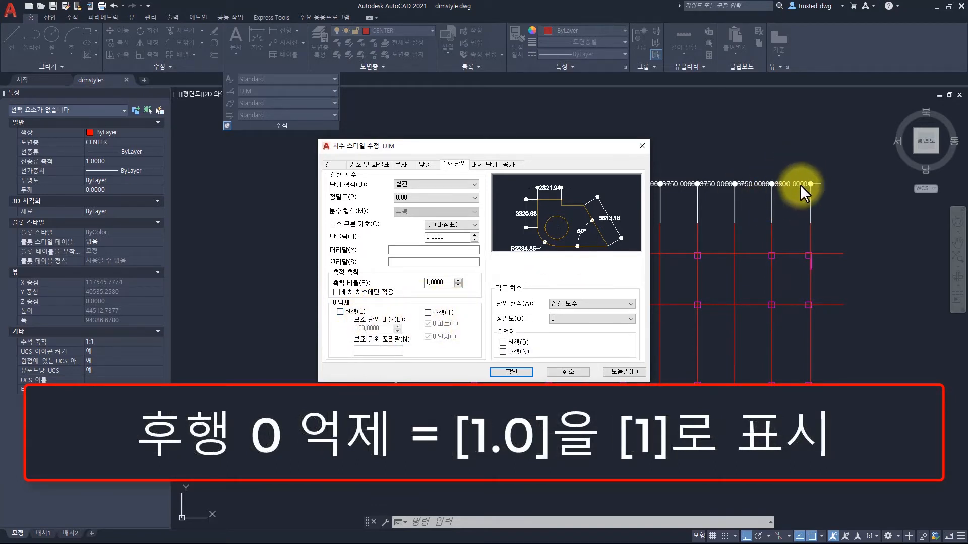
# Step: Suppress trailing zeros in the DIM style's linear dimensions, save the style and close the Dimension Style Manager
pyautogui.click(426, 311)
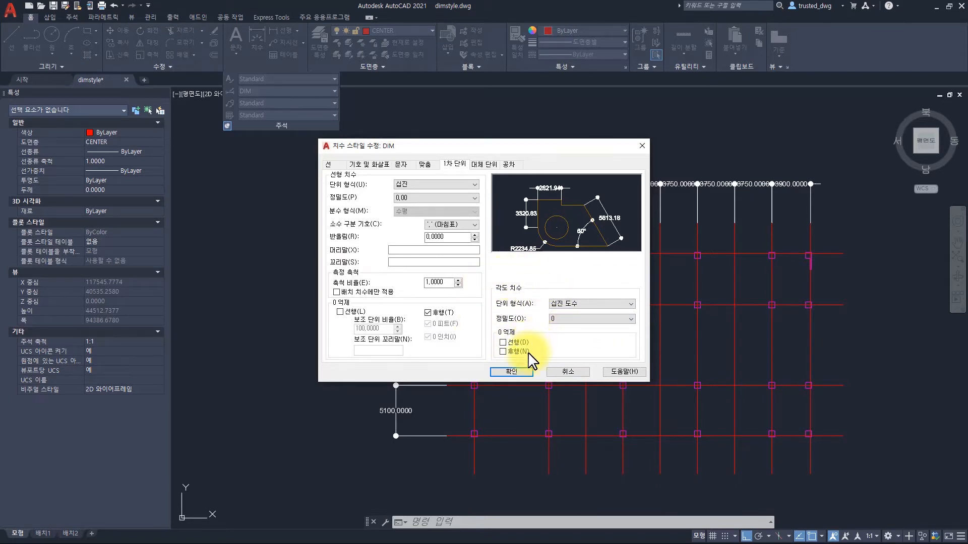
pyautogui.click(517, 373)
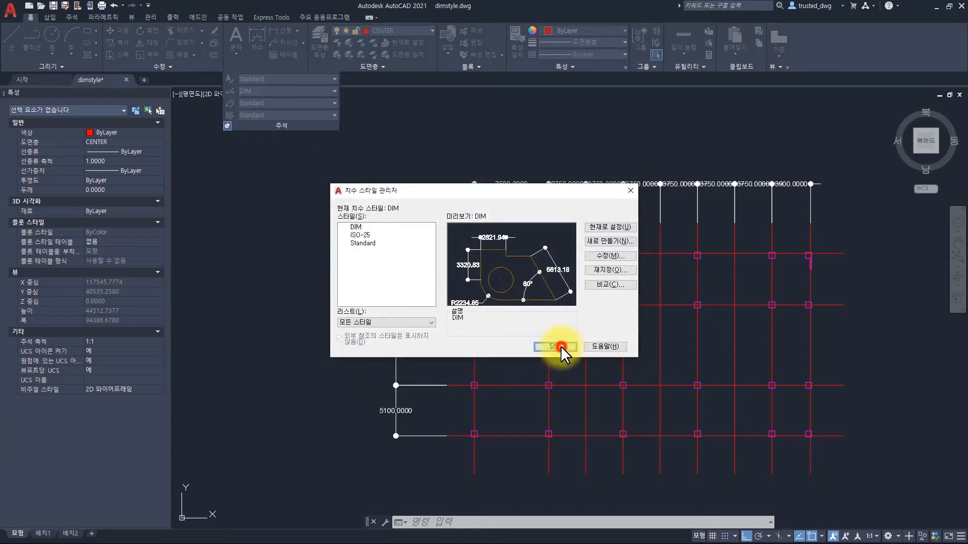
pyautogui.click(561, 346)
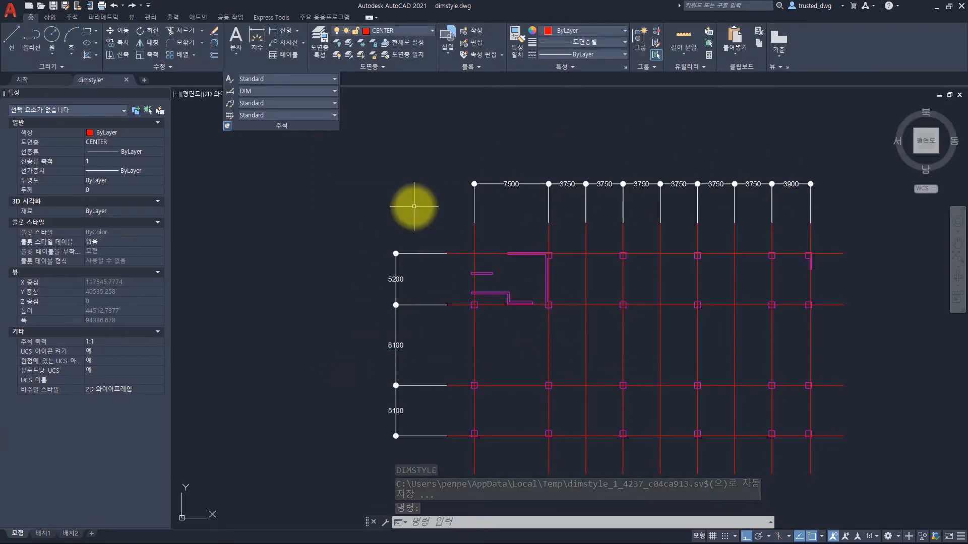
# Step: Open the DIM dimension style for modification and set its vertical text placement to 위 (Above)
pyautogui.scroll(5, 454, 191)
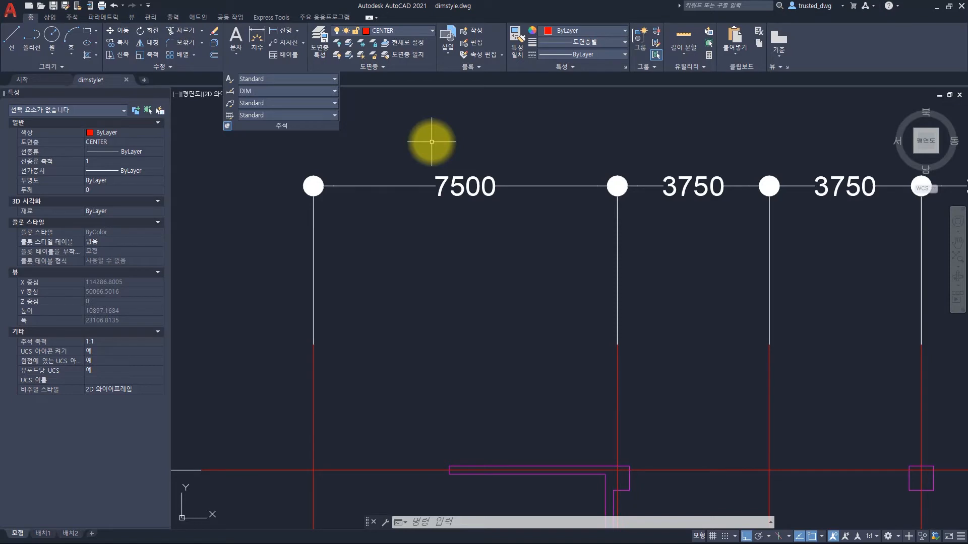
pyautogui.scroll(-8, 439, 158)
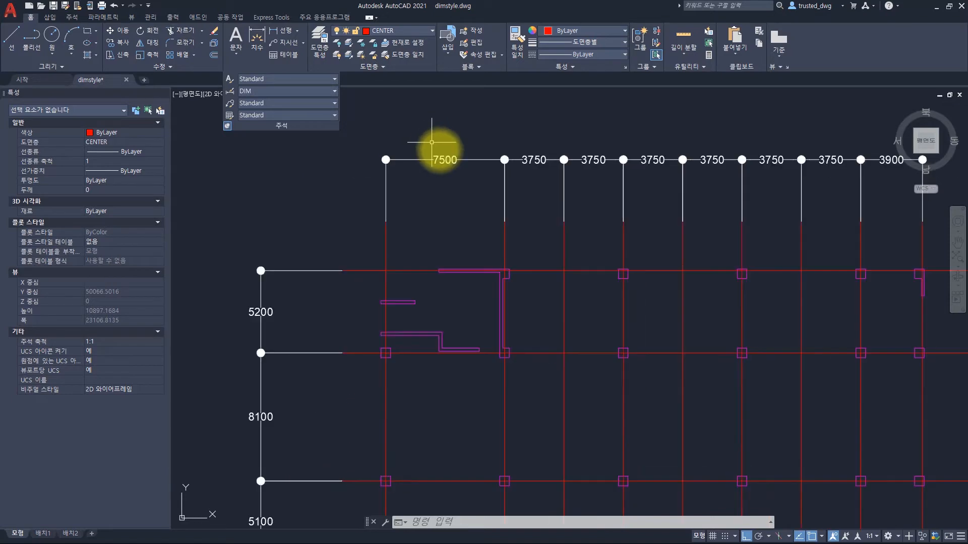
pyautogui.scroll(4, 460, 141)
pyautogui.scroll(-2, 460, 158)
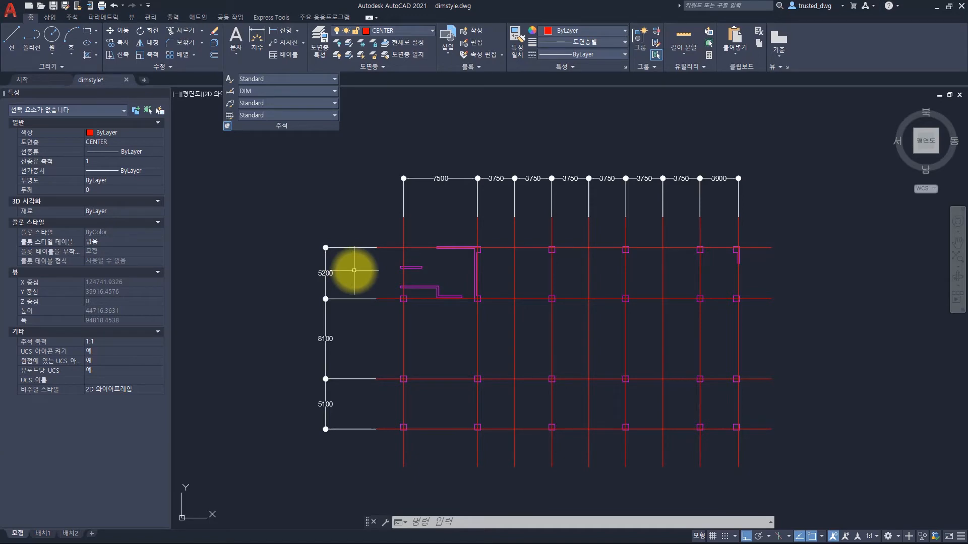
pyautogui.write('d')
pyautogui.press('space')
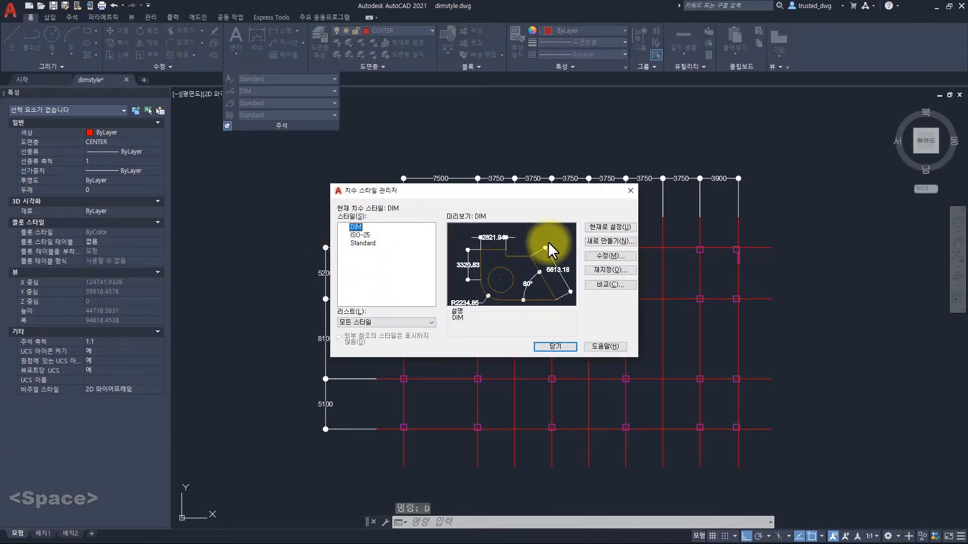
pyautogui.click(605, 254)
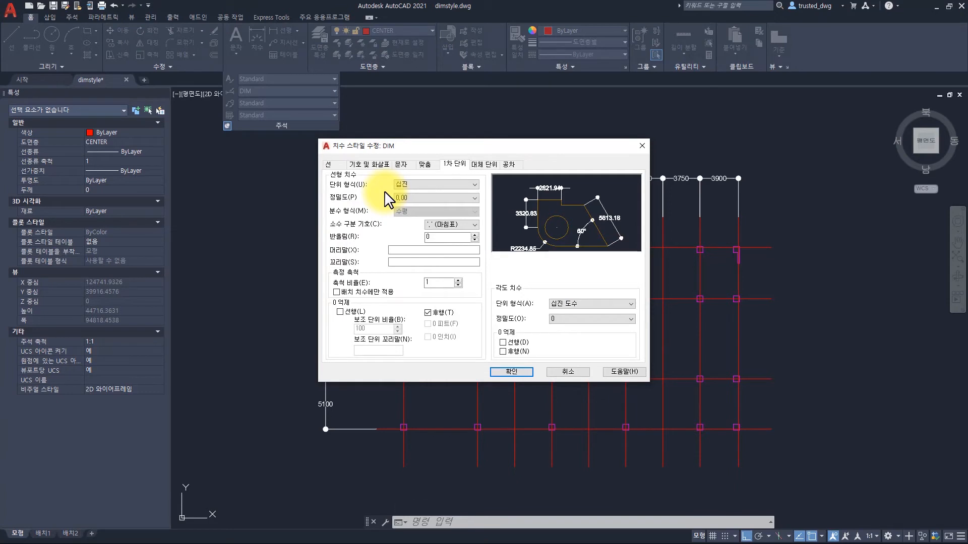
pyautogui.click(402, 164)
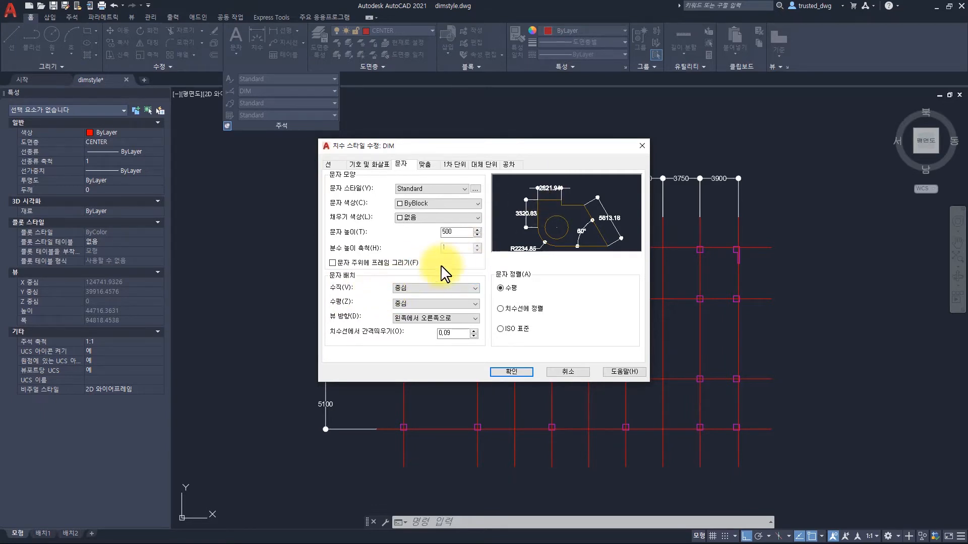
pyautogui.click(420, 285)
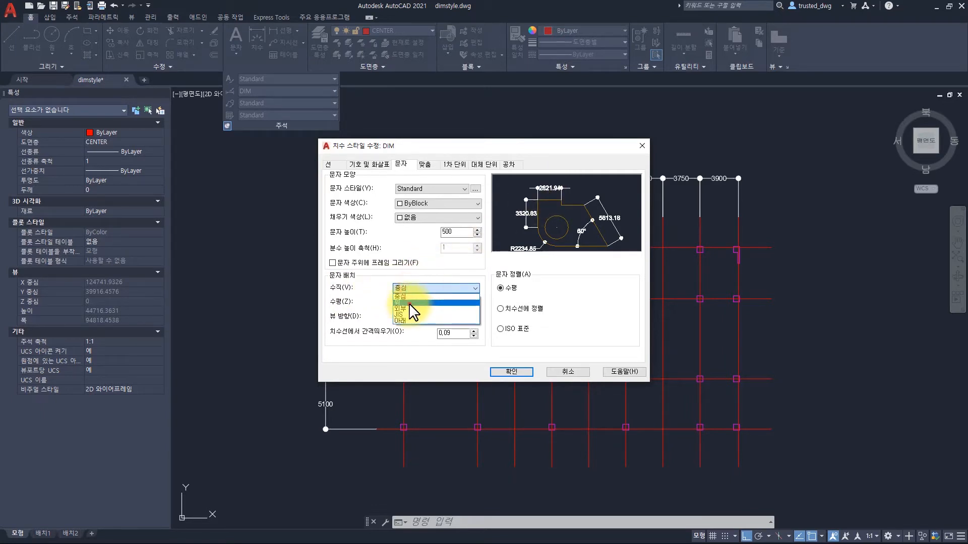
pyautogui.click(454, 303)
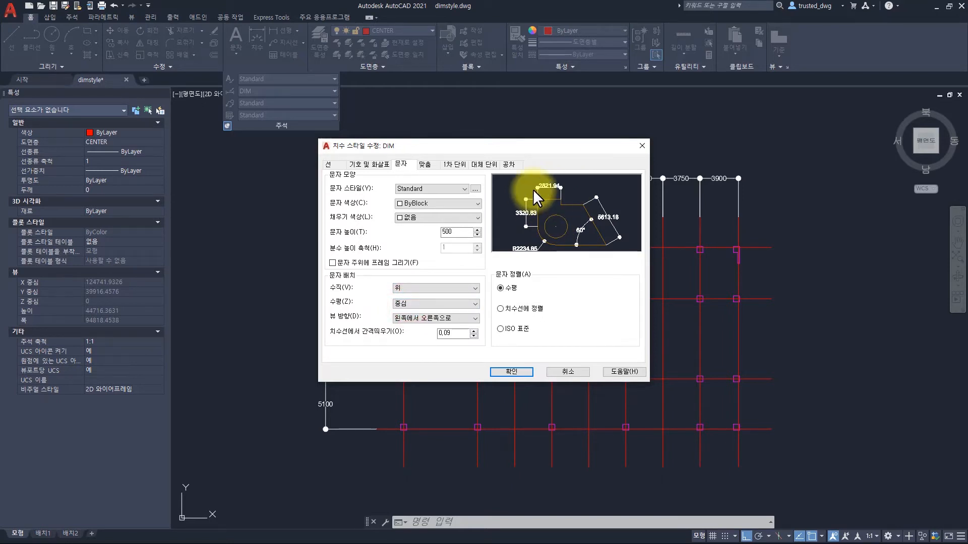
# Step: Try the horizontal text placements at and over extension lines 1 and 2, ending back on 중심 (Centered)
pyautogui.click(334, 301)
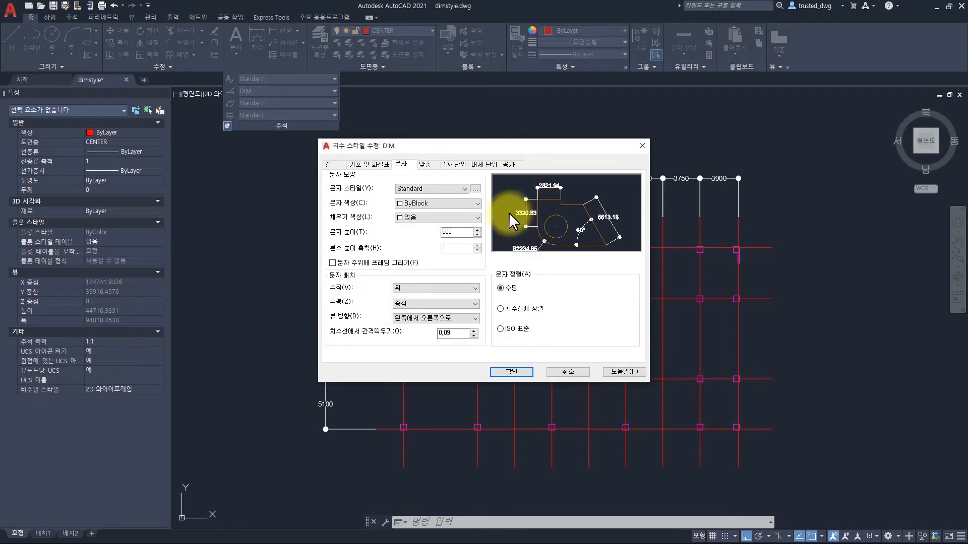
pyautogui.click(419, 304)
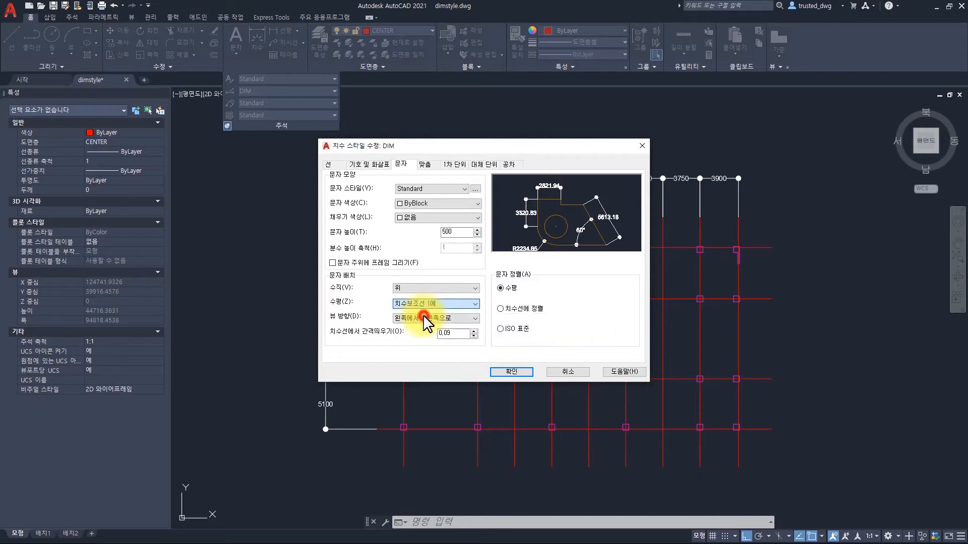
pyautogui.click(422, 318)
pyautogui.click(425, 304)
pyautogui.click(420, 325)
pyautogui.click(428, 305)
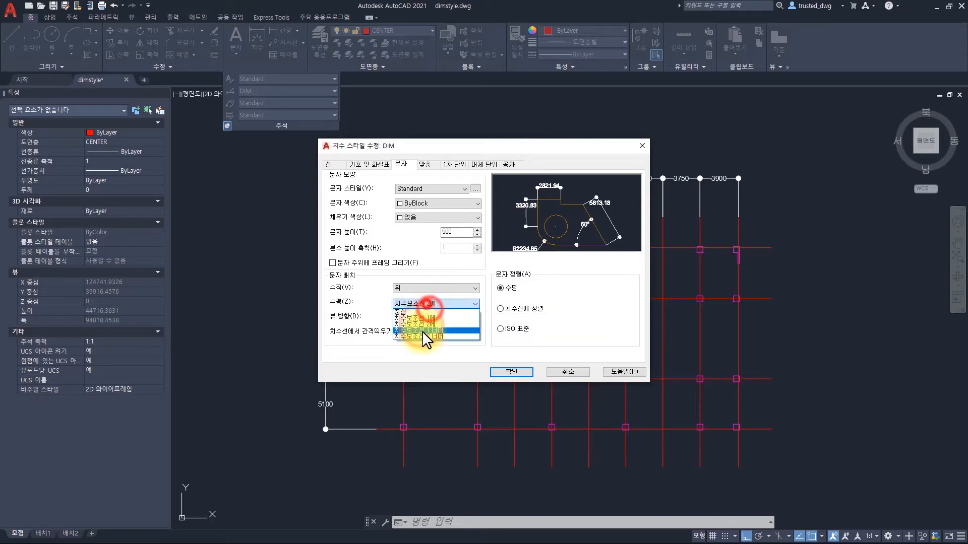
pyautogui.click(422, 332)
pyautogui.click(425, 304)
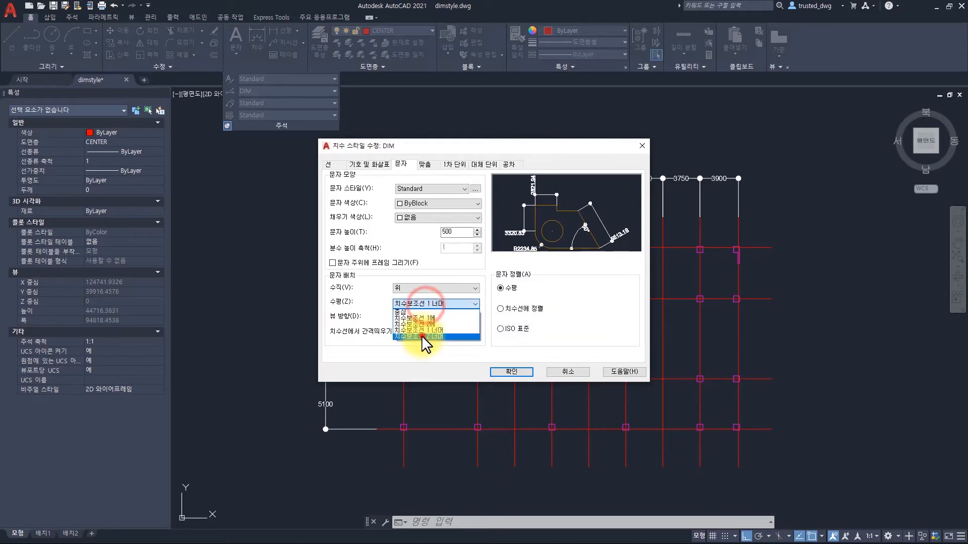
pyautogui.click(422, 335)
pyautogui.click(421, 303)
pyautogui.click(419, 310)
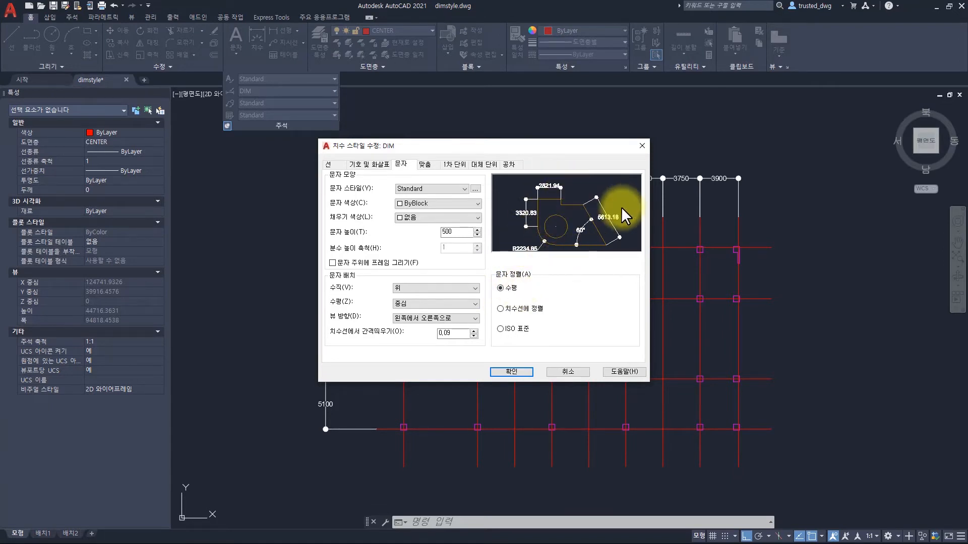
# Step: Try aligning the dimension text with the dimension line, and set the text alignment to ISO 표준 (ISO standard)
pyautogui.click(537, 307)
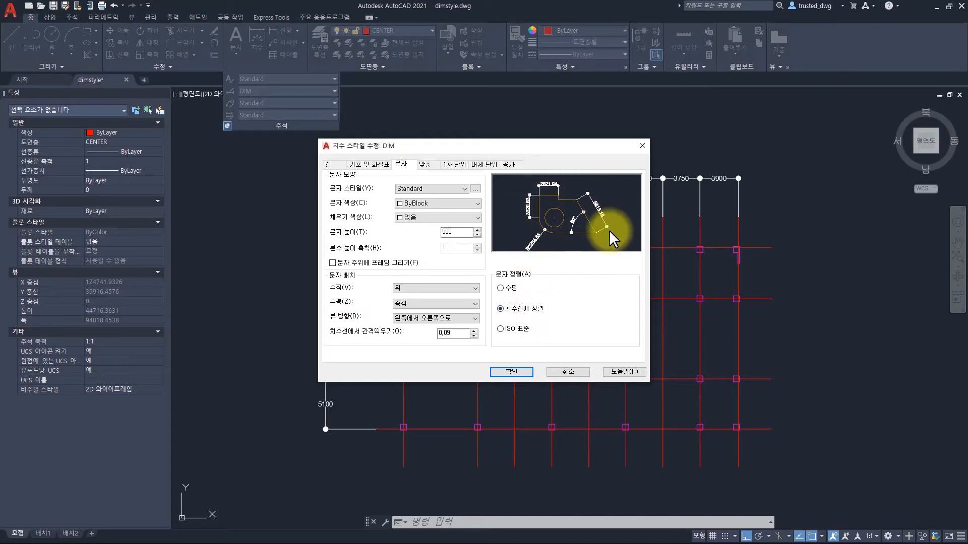
pyautogui.click(522, 330)
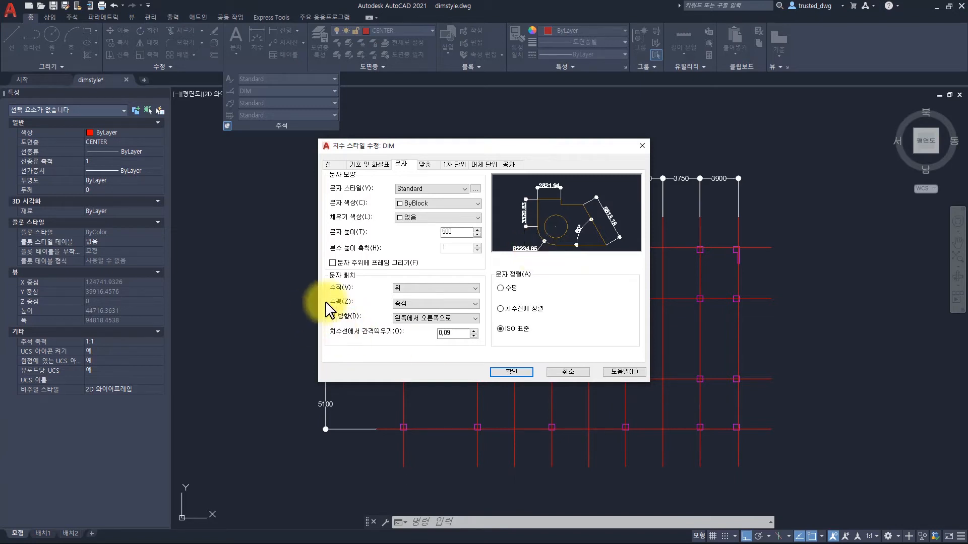
# Step: Try the right-to-left text view direction and return it to left-to-right
pyautogui.click(440, 317)
pyautogui.click(434, 337)
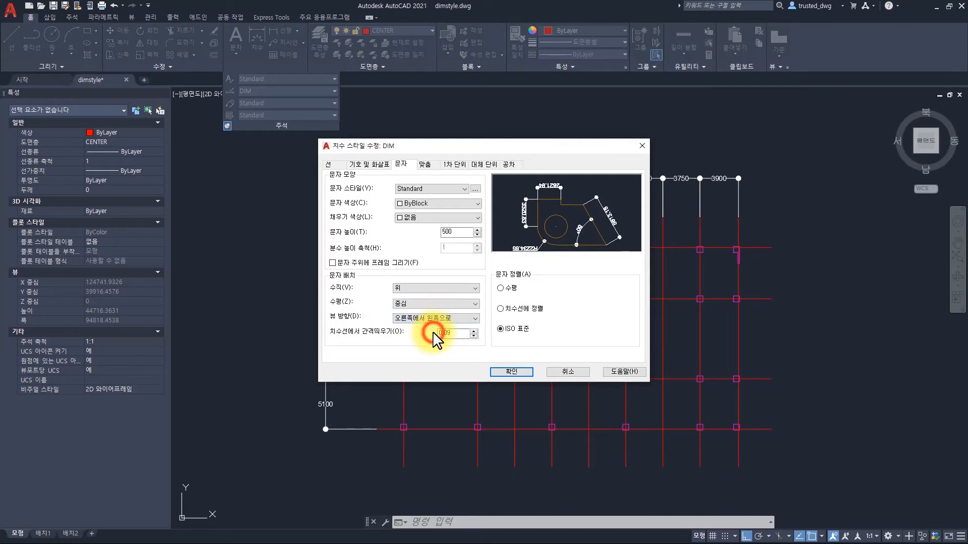
pyautogui.click(419, 317)
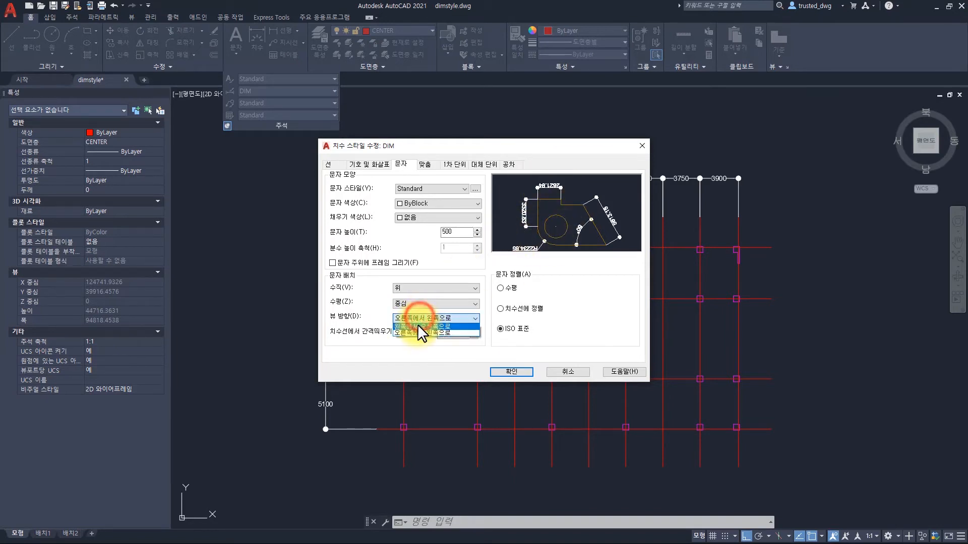
pyautogui.click(417, 327)
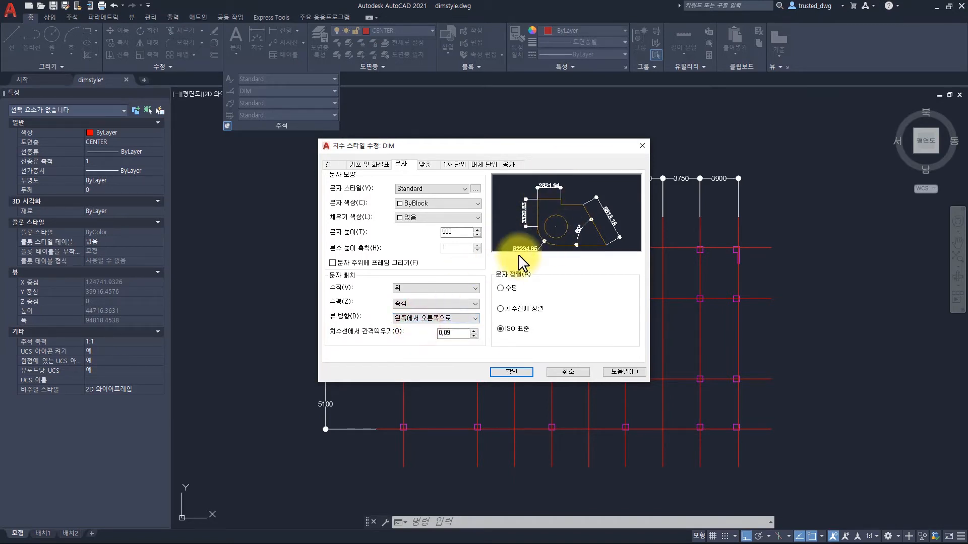
# Step: Save the modified DIM style and close the Dimension Style Manager
pyautogui.click(518, 372)
pyautogui.click(540, 346)
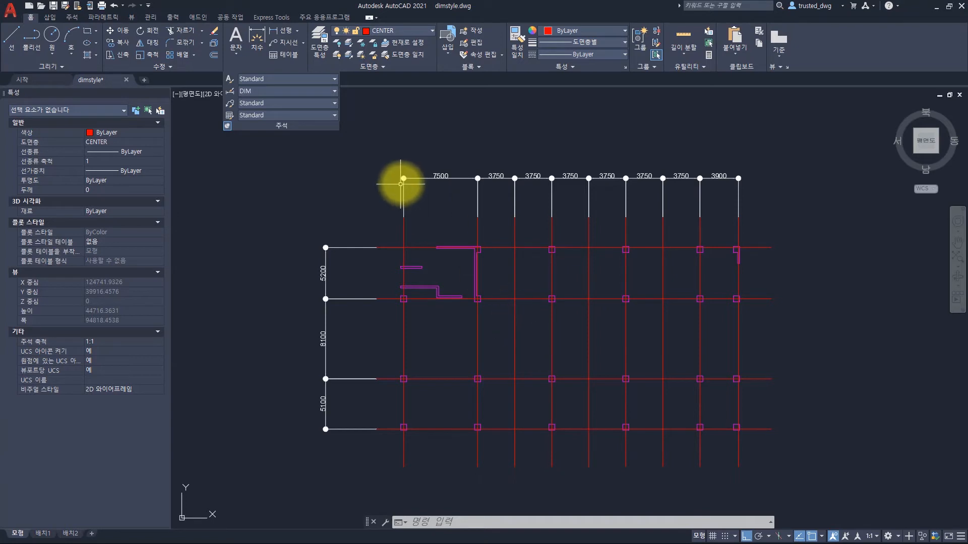
pyautogui.click(403, 233)
pyautogui.press('Escape')
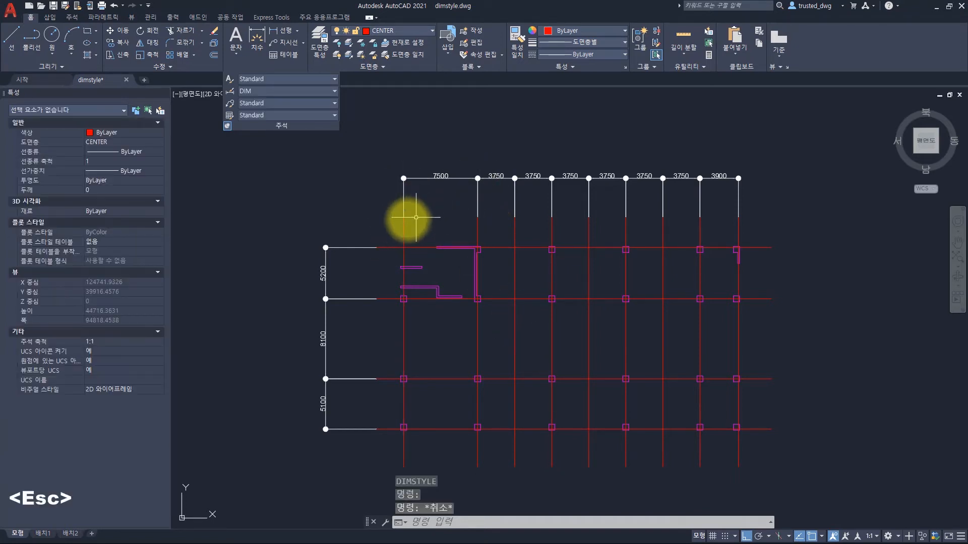
# Step: Measure the gap between the upper end of the leftmost vertical grid line and the dimension's extension line
pyautogui.scroll(15, 403, 227)
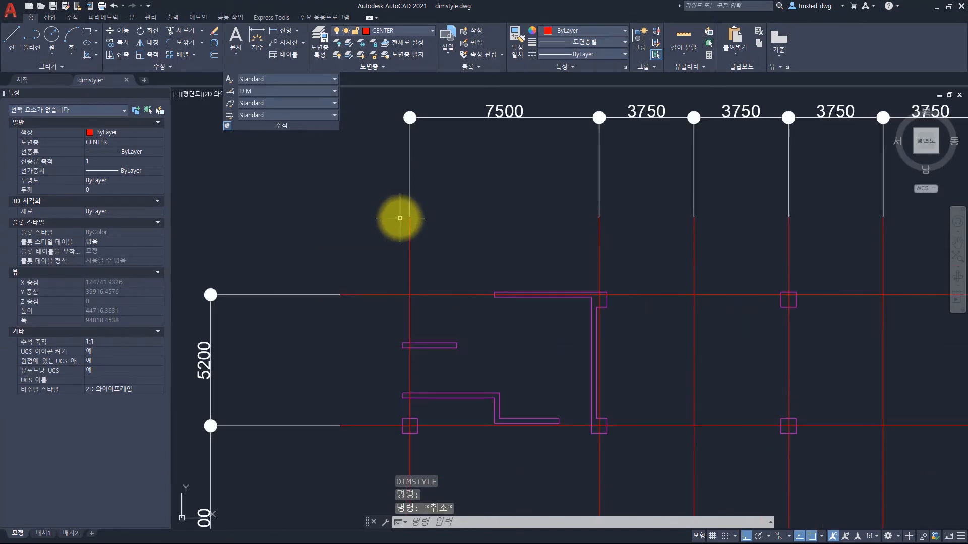
pyautogui.scroll(20, 408, 207)
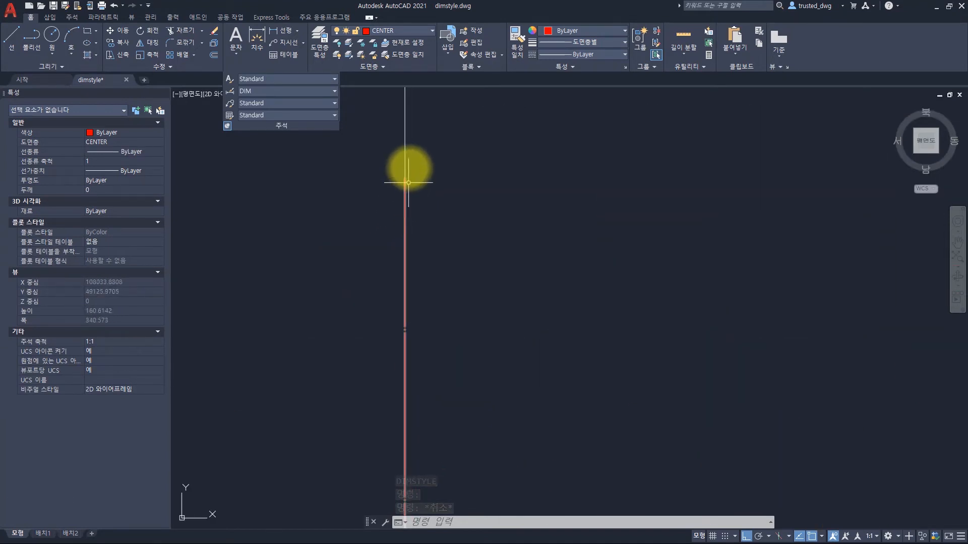
pyautogui.scroll(4, 408, 206)
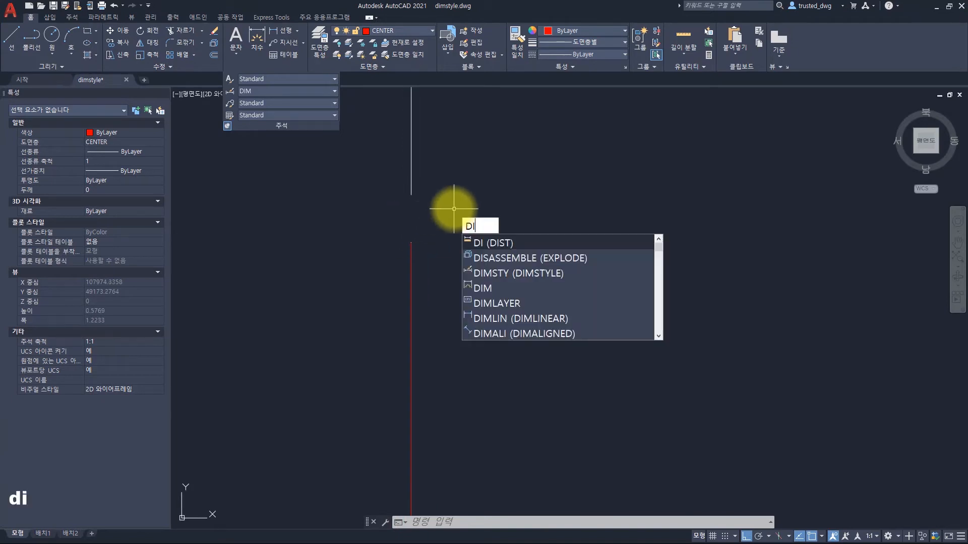
pyautogui.press('space')
pyautogui.click(410, 238)
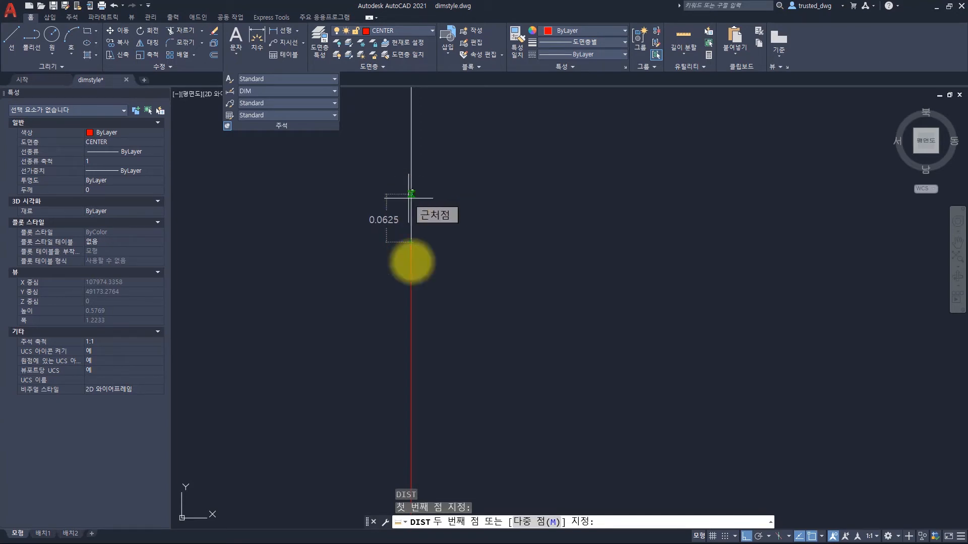
pyautogui.press('Escape')
pyautogui.press('Escape')
pyautogui.scroll(-10, 416, 227)
pyautogui.scroll(-15, 417, 227)
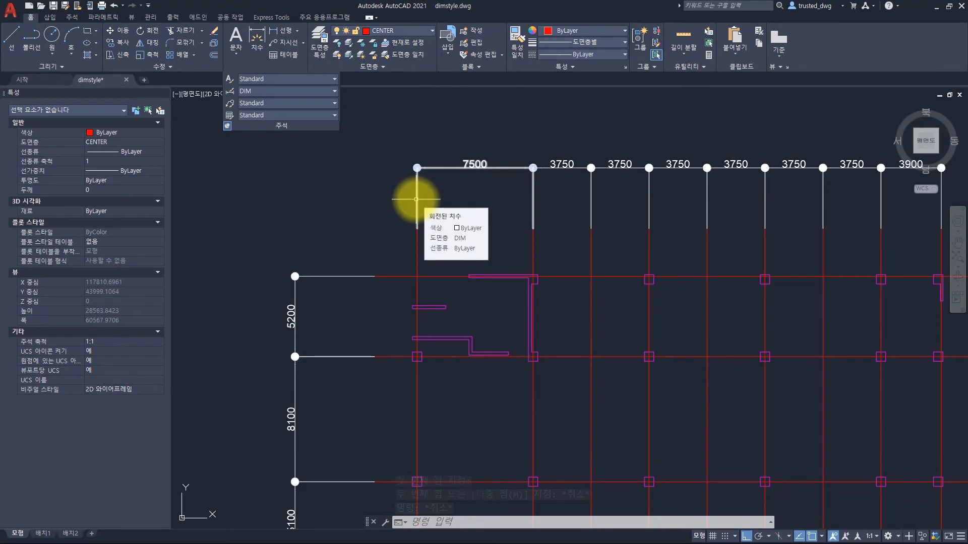
# Step: Reopen the DIM style for modification and set the text offset from the dimension line to 100
pyautogui.scroll(12, 458, 151)
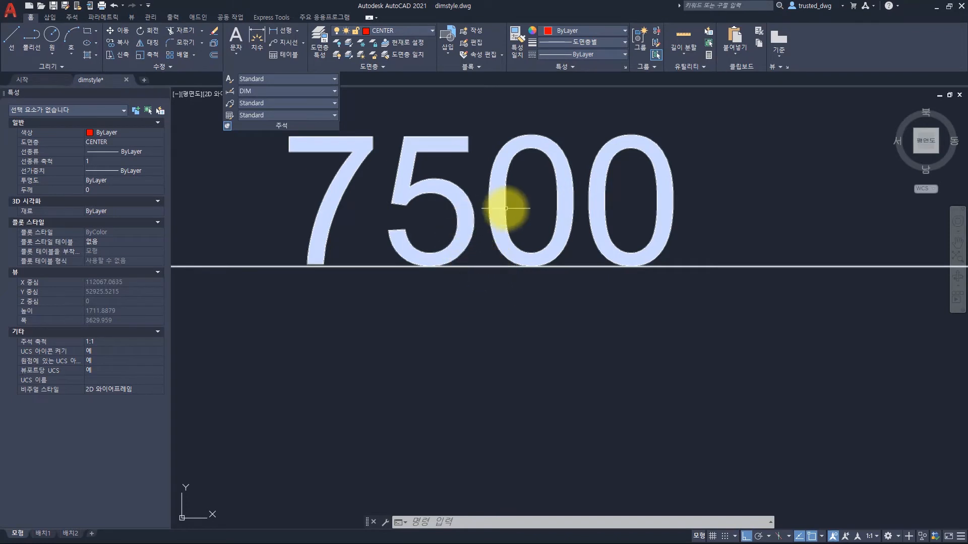
pyautogui.scroll(-14, 506, 208)
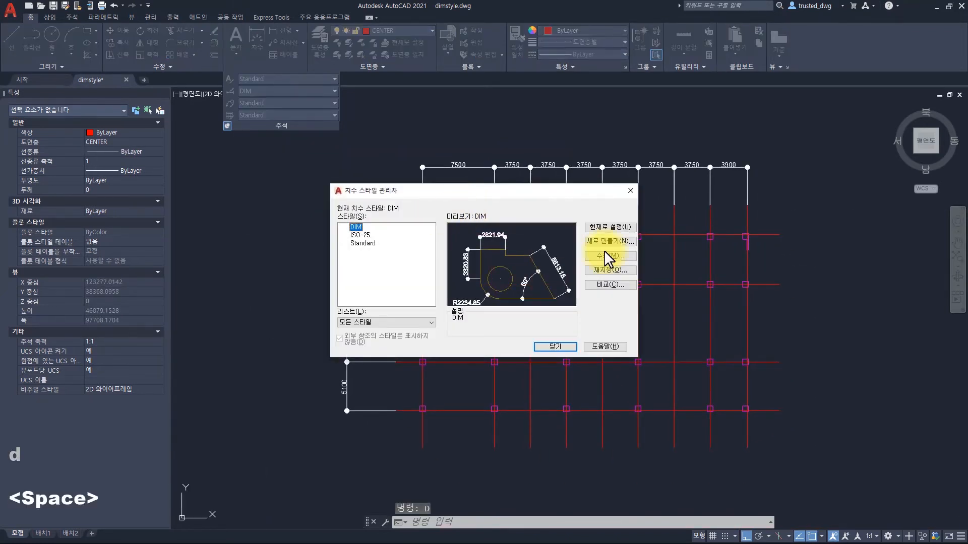
pyautogui.click(607, 255)
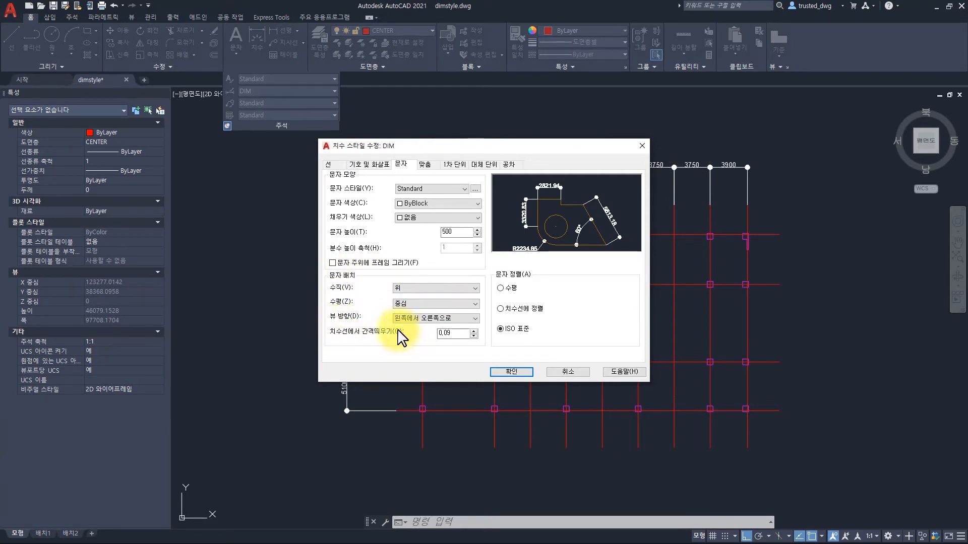
pyautogui.doubleClick(457, 333)
pyautogui.moveTo(457, 335); pyautogui.dragTo(419, 334)
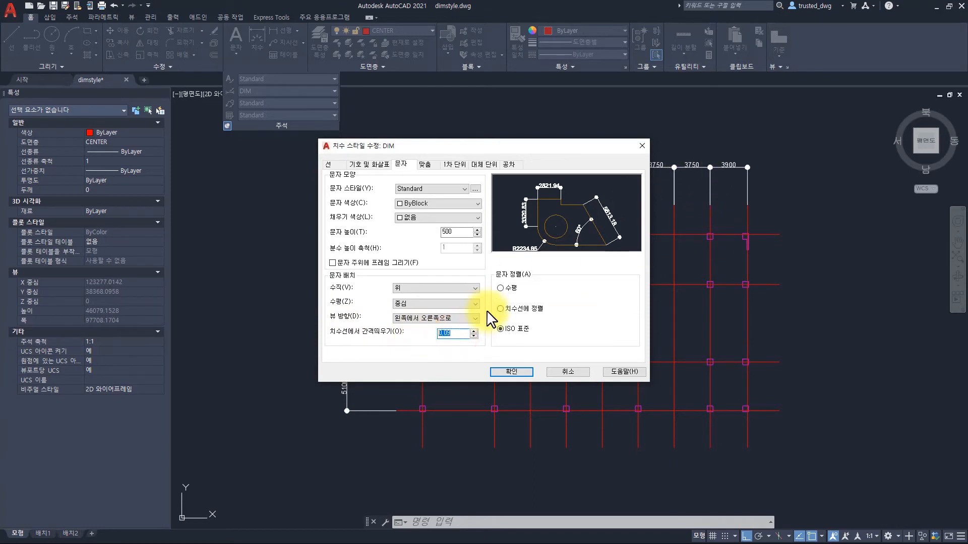
pyautogui.moveTo(460, 334); pyautogui.dragTo(373, 340)
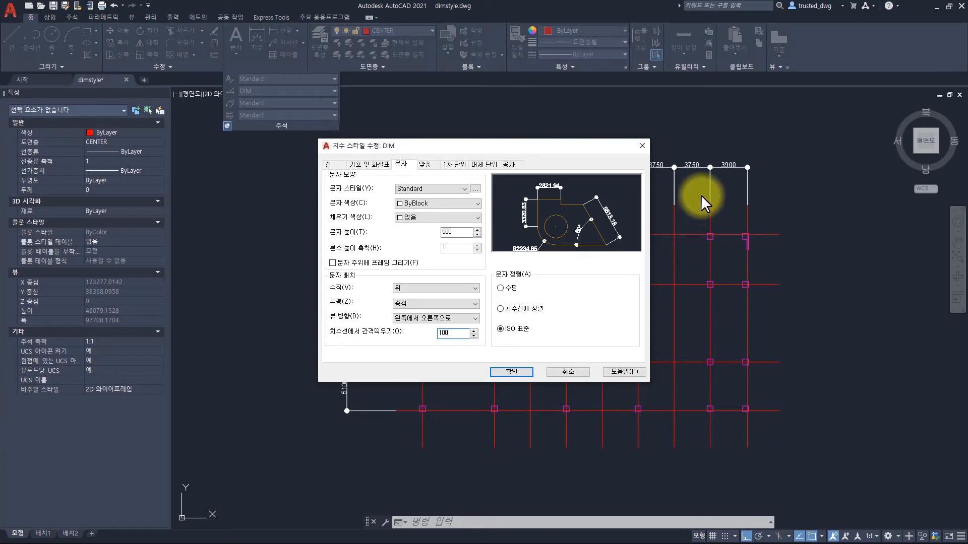
# Step: Set the DIM style's extension line offset from origin to 500 and save the style changes
pyautogui.click(364, 167)
pyautogui.click(341, 164)
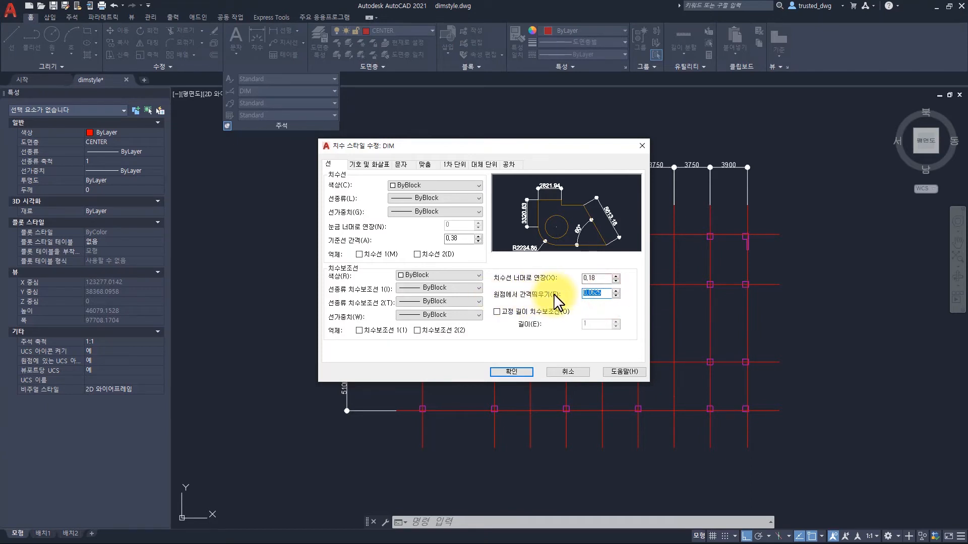
pyautogui.click(605, 292)
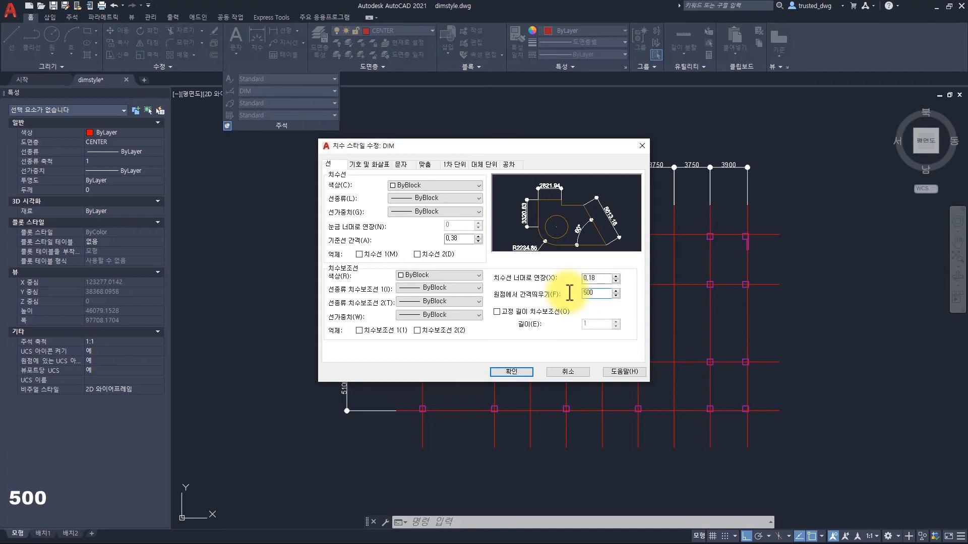
pyautogui.click(514, 372)
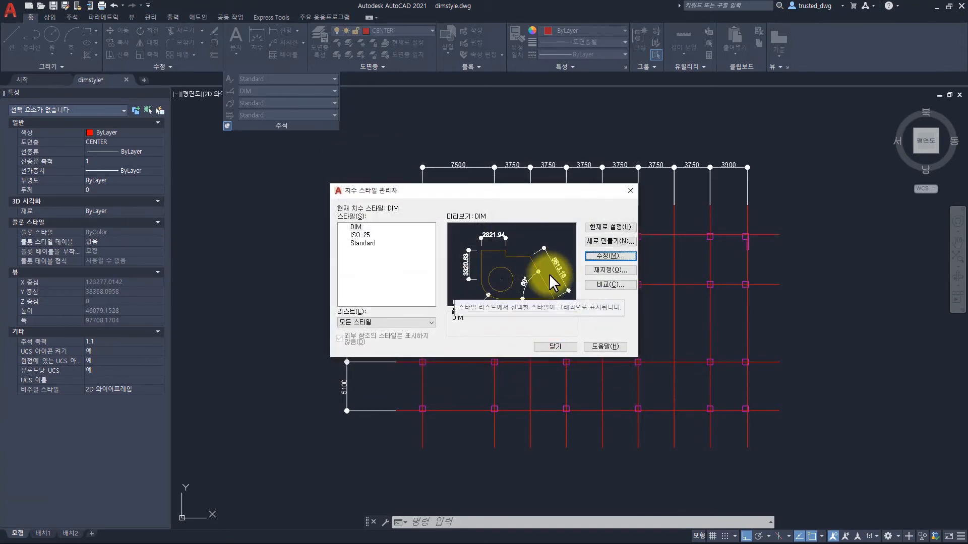
# Step: Reopen the DIM style for modification, set its arrowheads to closed filled, save the change and close the Dimension Style Manager
pyautogui.click(620, 255)
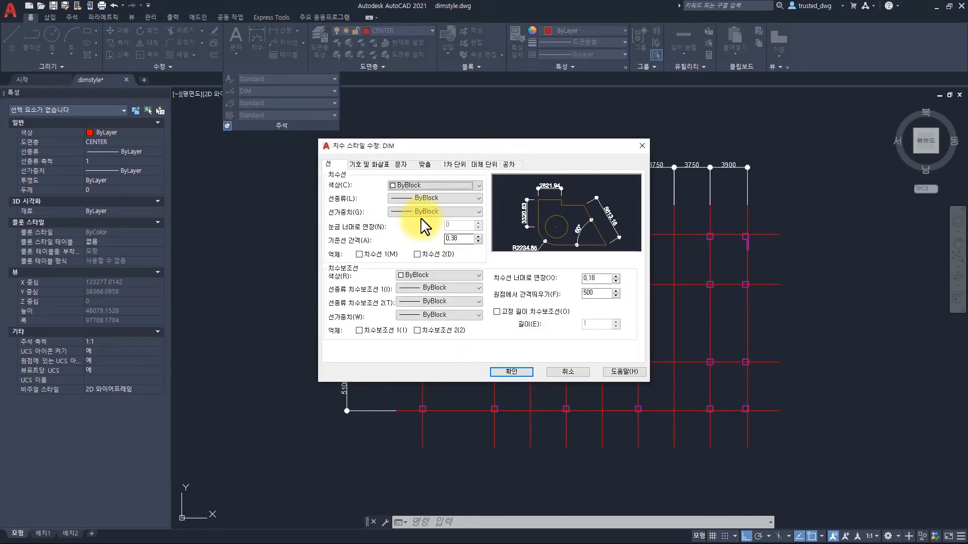
pyautogui.click(366, 164)
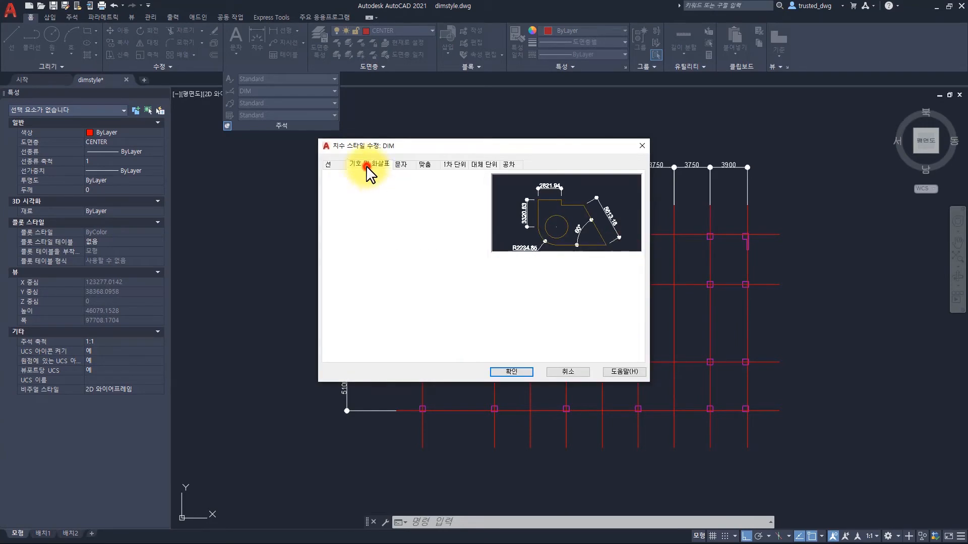
pyautogui.click(328, 165)
pyautogui.doubleClick(592, 278)
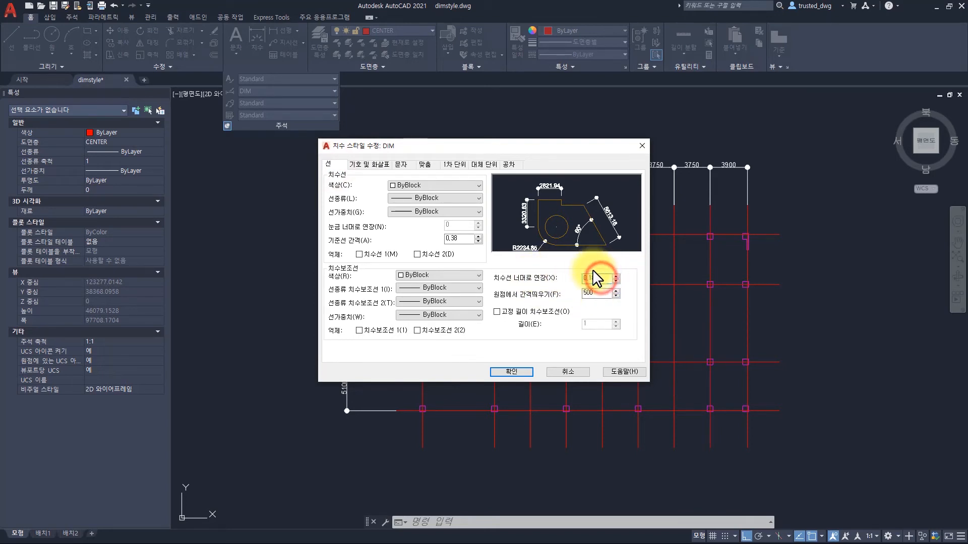
pyautogui.click(371, 165)
pyautogui.click(356, 193)
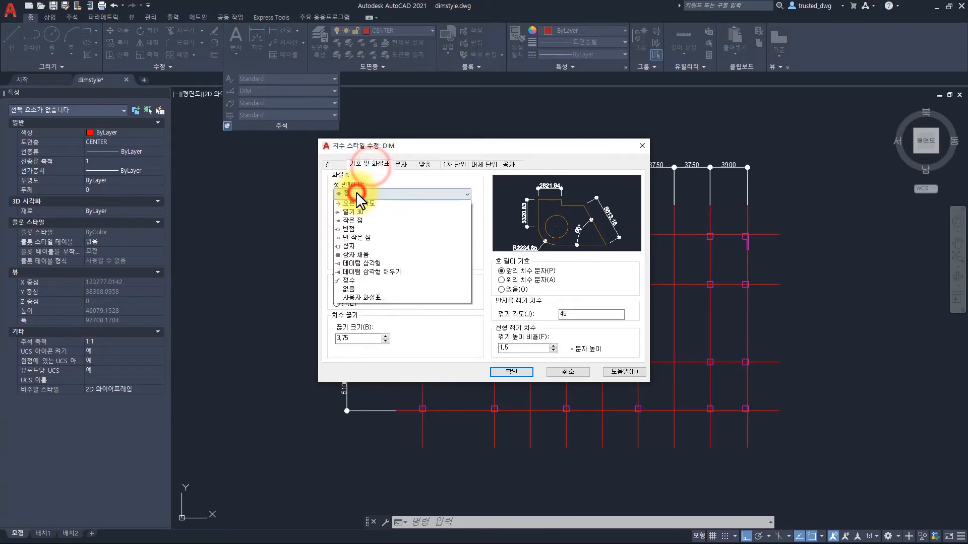
pyautogui.click(358, 203)
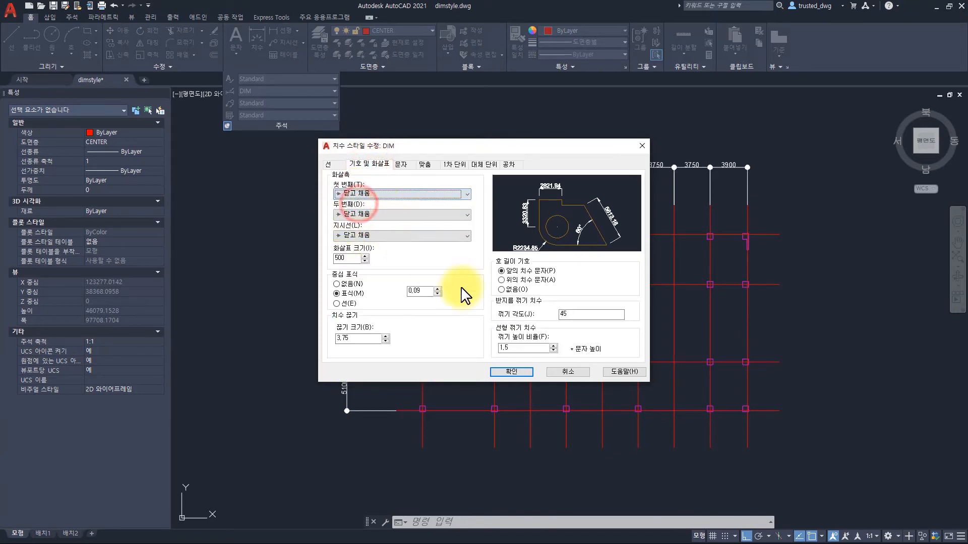
pyautogui.click(512, 371)
pyautogui.click(555, 347)
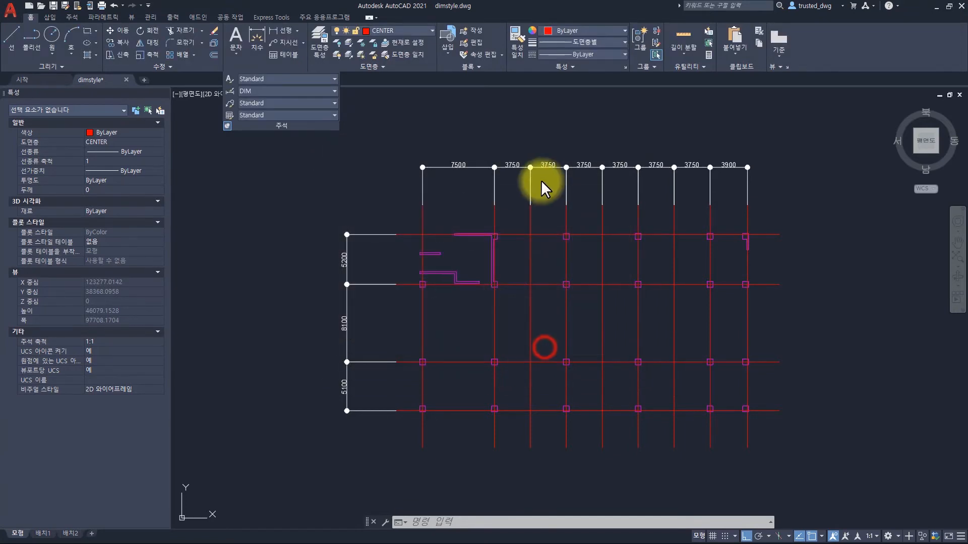
# Step: Measure the gap between the upper end of the leftmost vertical grid line and the dimension's extension line
pyautogui.scroll(8, 431, 199)
pyautogui.scroll(2, 431, 199)
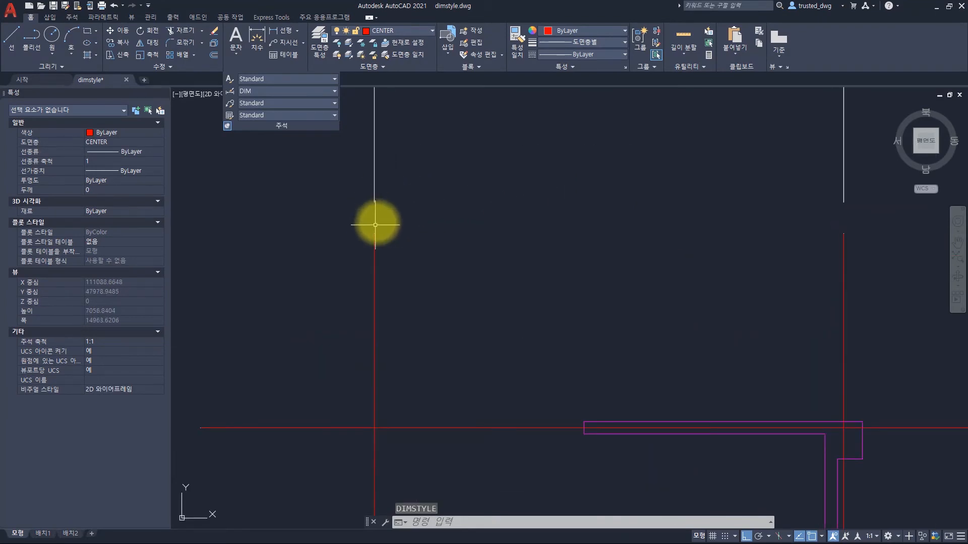
pyautogui.scroll(6, 378, 221)
pyautogui.press('Escape')
pyautogui.press('space')
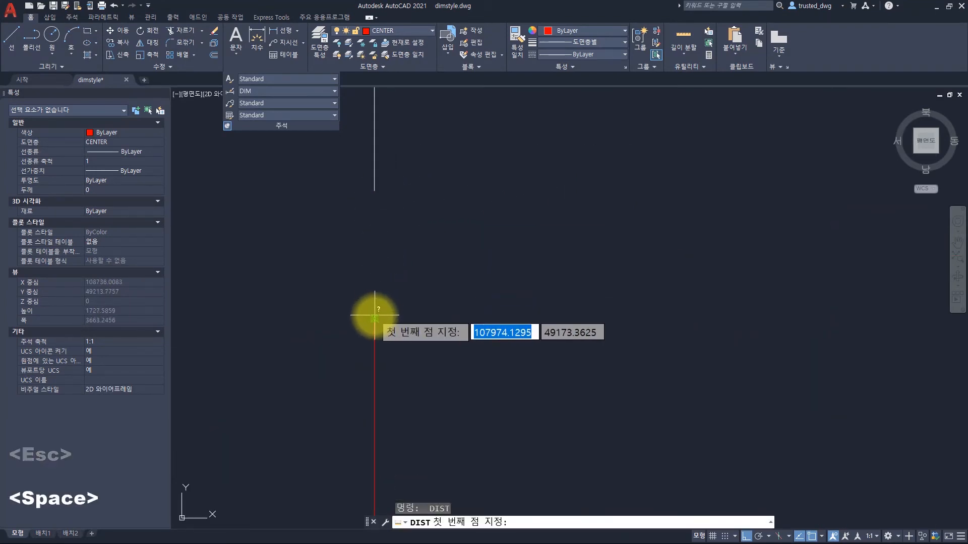
pyautogui.click(374, 316)
pyautogui.press('Escape')
pyautogui.press('Escape')
# Step: Examine the text gap of the 7500 dimension and measure how far its extension line runs past the arrow tip
pyautogui.scroll(-10, 497, 118)
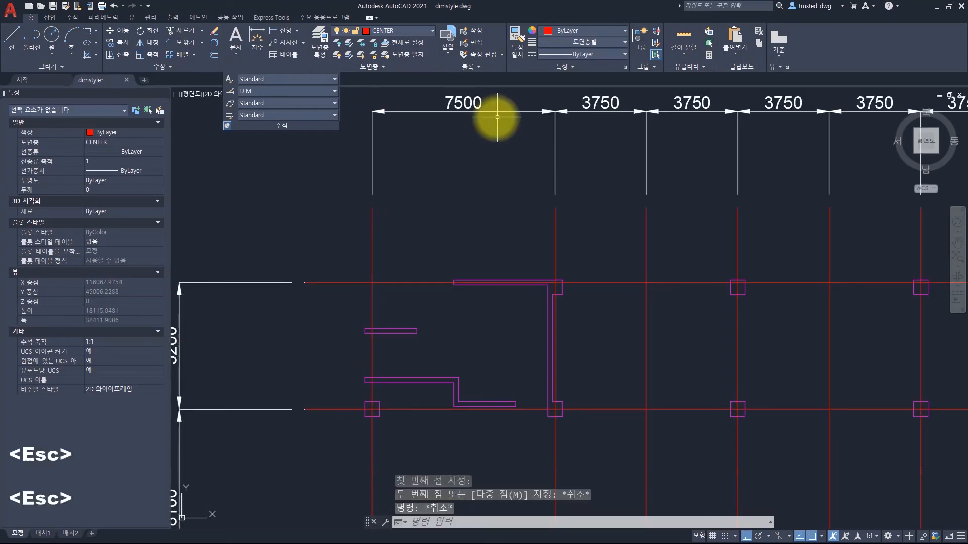
pyautogui.scroll(7, 443, 190)
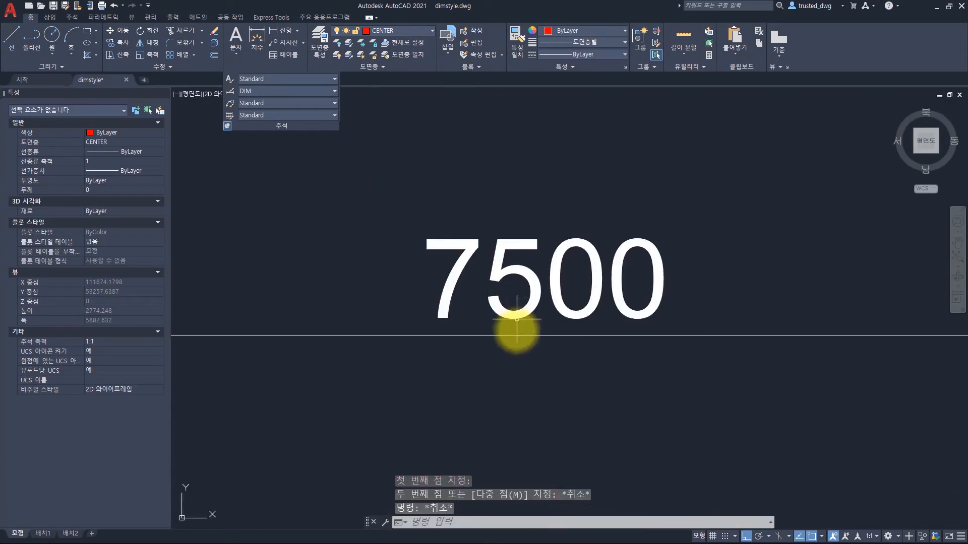
pyautogui.scroll(-7, 510, 296)
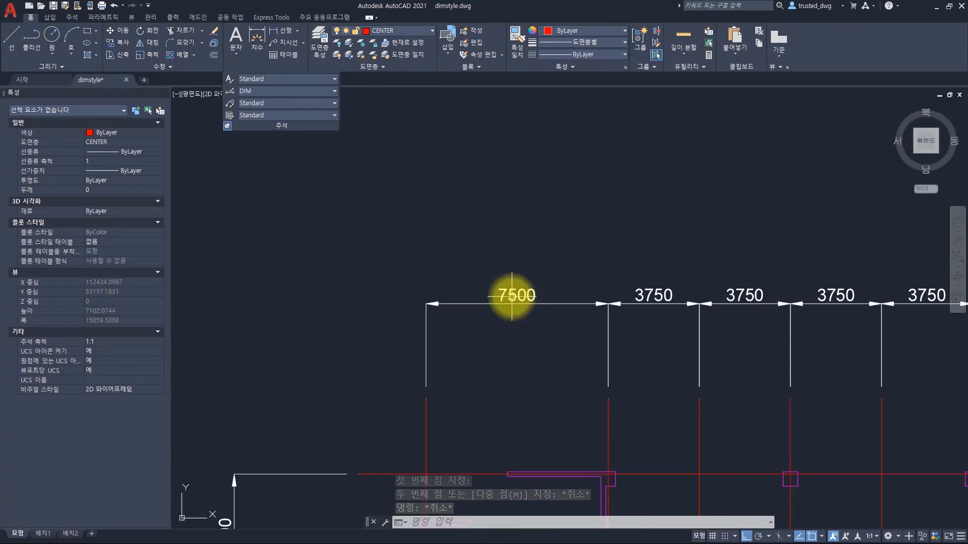
pyautogui.scroll(12, 417, 308)
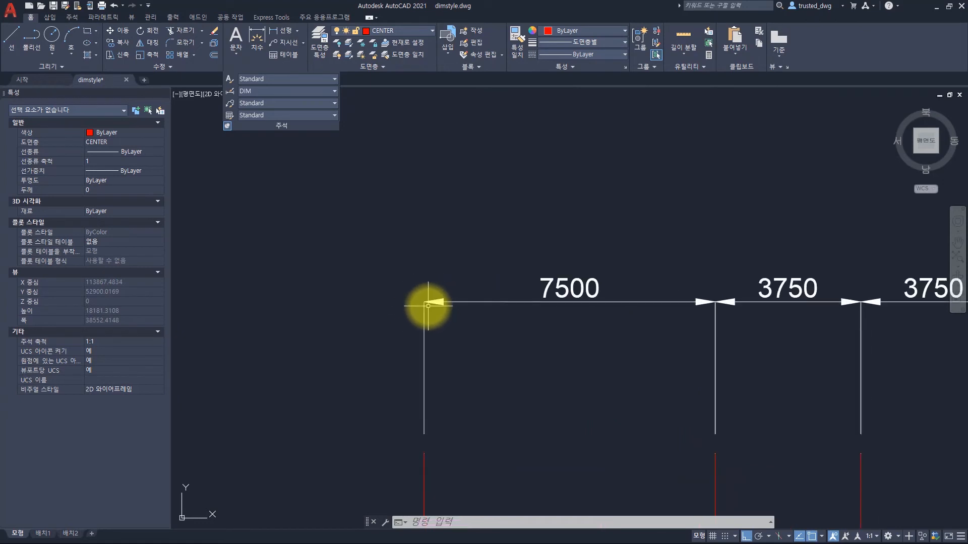
pyautogui.scroll(5, 409, 286)
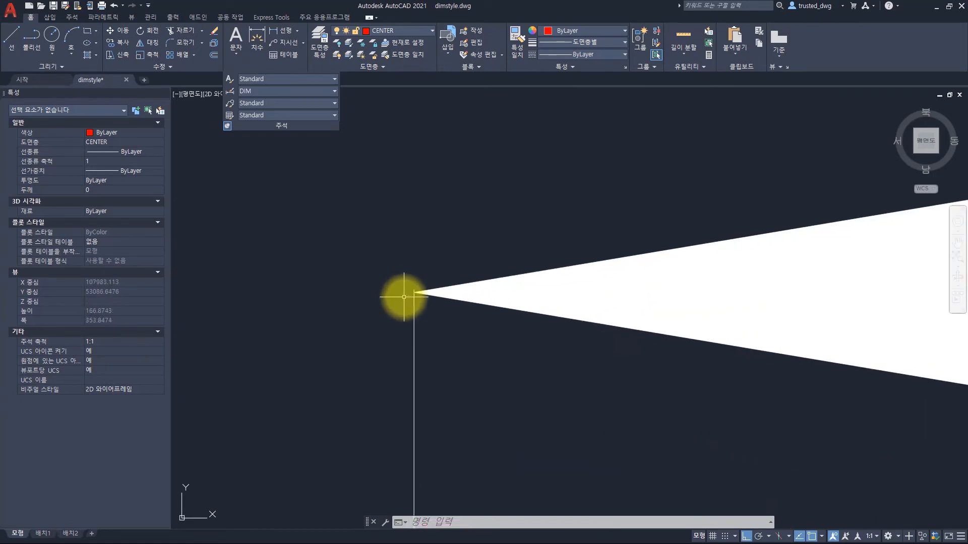
pyautogui.scroll(3, 420, 283)
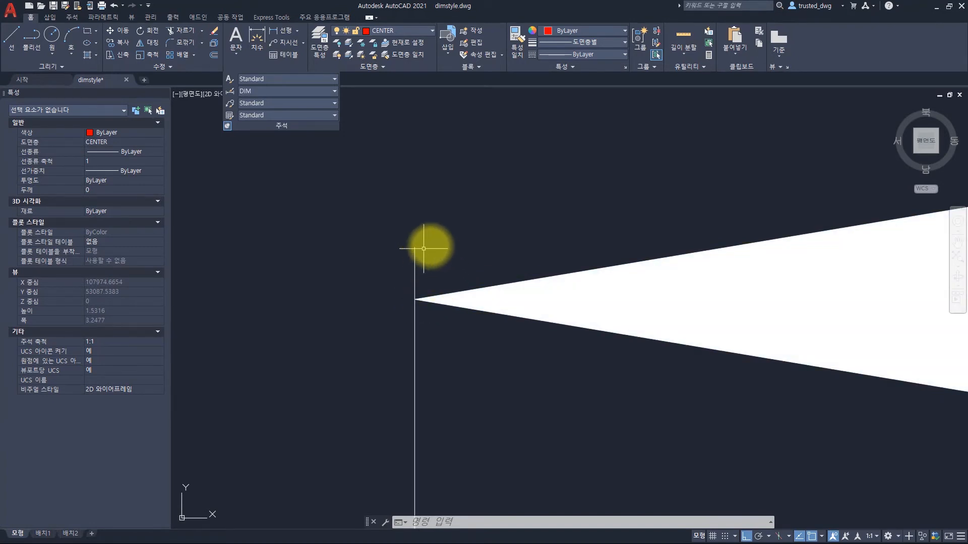
pyautogui.write('i')
pyautogui.press('space')
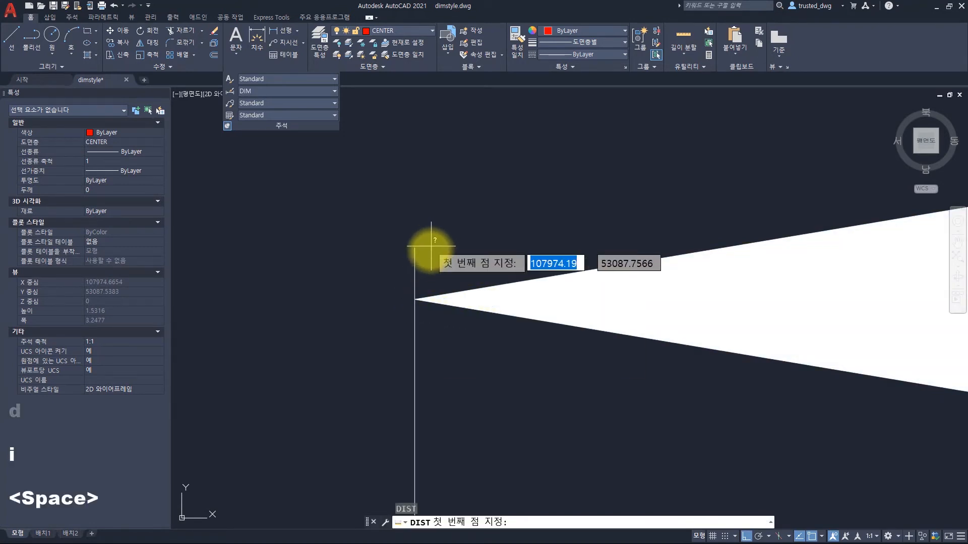
pyautogui.click(414, 299)
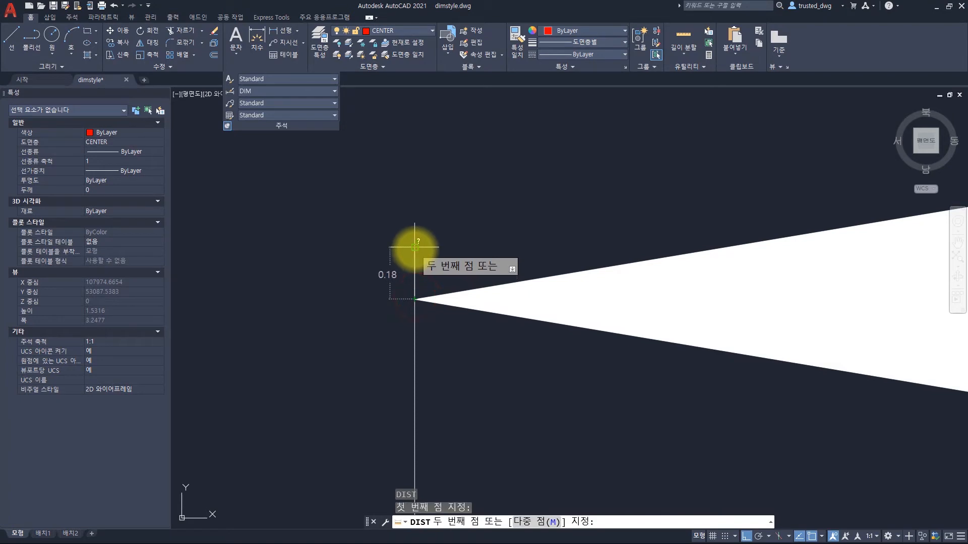
pyautogui.press('Escape')
# Step: Set the DIM style's extension beyond the dimension lines to 300, save the change and close the Dimension Style Manager
pyautogui.write('d')
pyautogui.press('space')
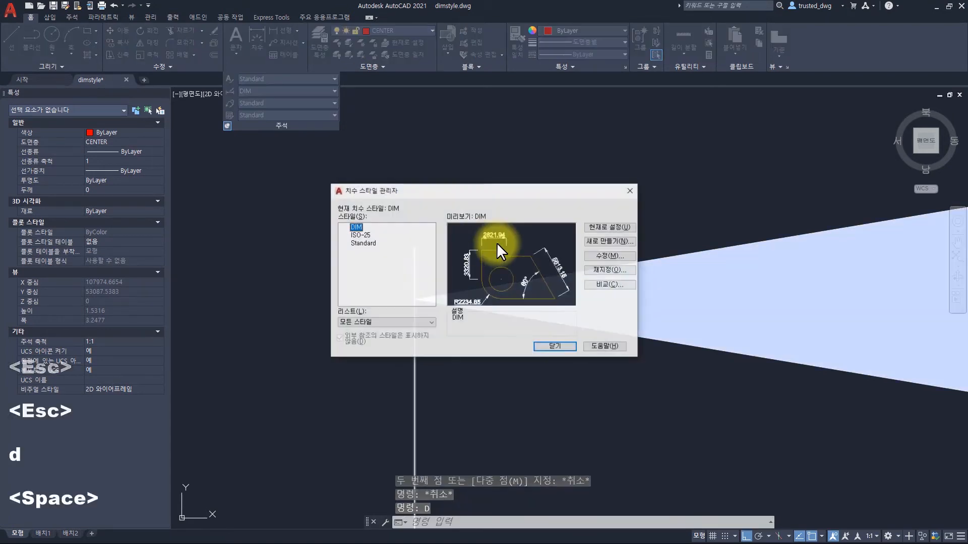
pyautogui.click(596, 256)
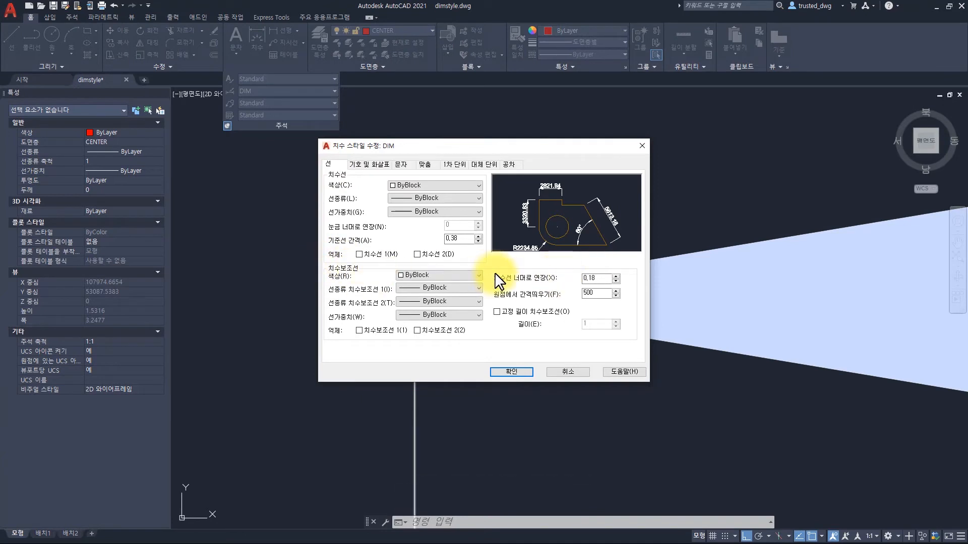
pyautogui.doubleClick(599, 278)
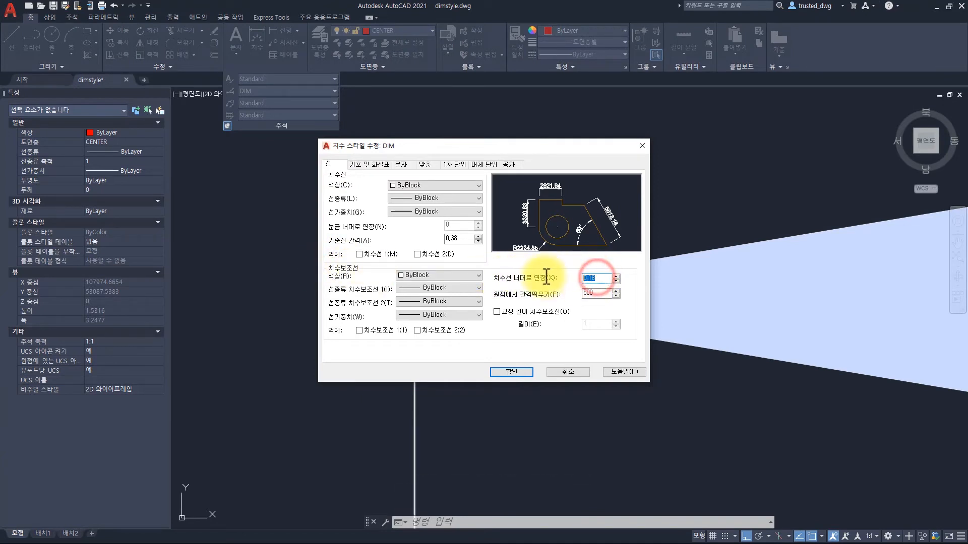
pyautogui.click(603, 279)
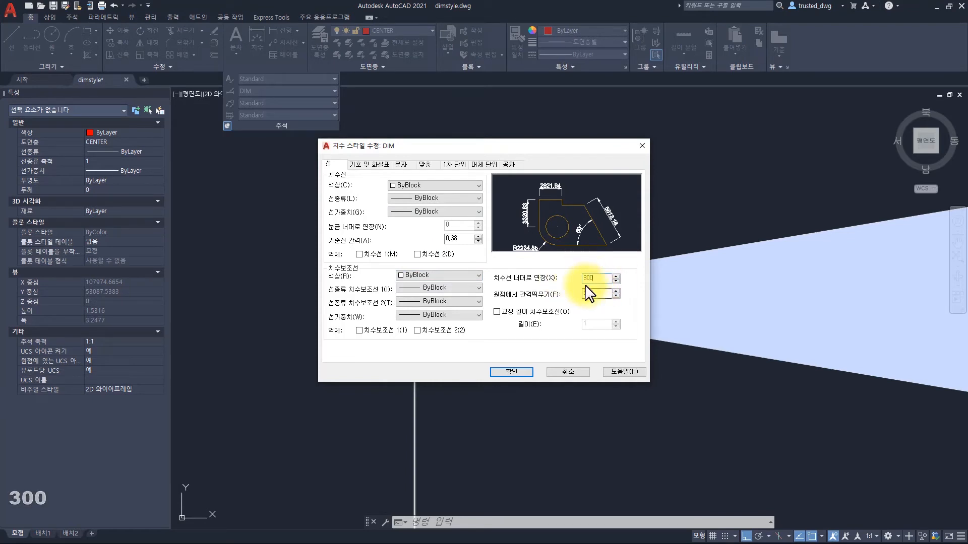
pyautogui.click(515, 373)
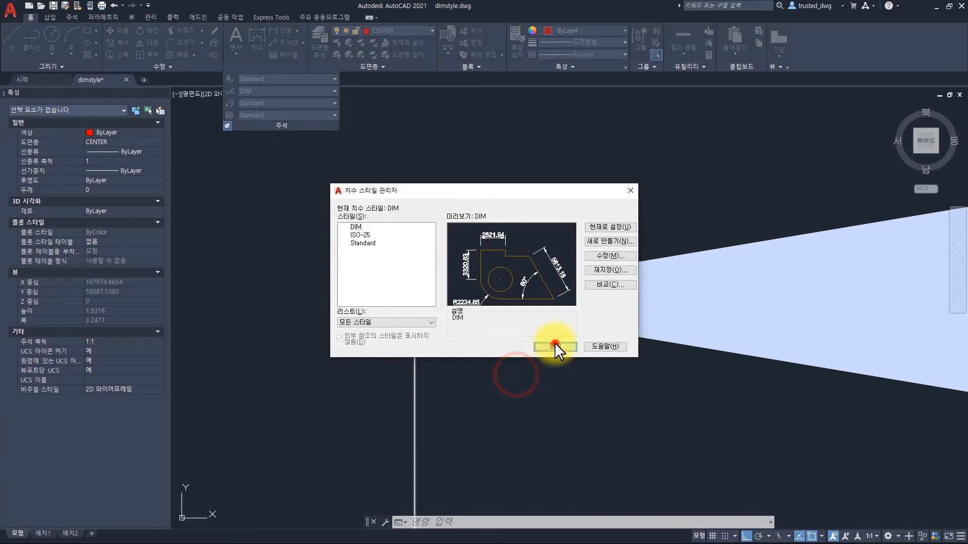
pyautogui.click(554, 346)
# Step: Measure the leftmost extension line's length beyond the 7500 dimension line and review the dimensions across the whole grid
pyautogui.scroll(-5, 454, 255)
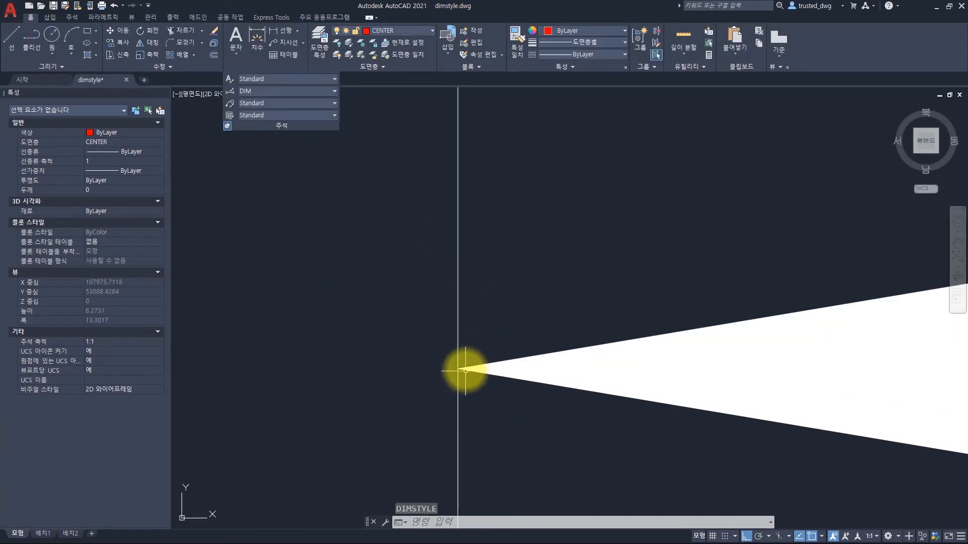
pyautogui.write('di')
pyautogui.press('space')
pyautogui.click(456, 368)
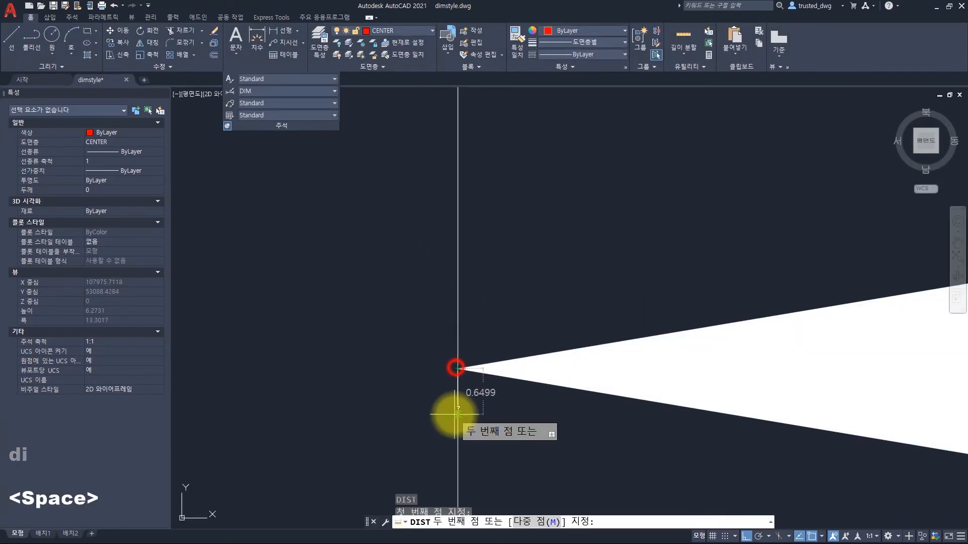
pyautogui.scroll(-4, 459, 336)
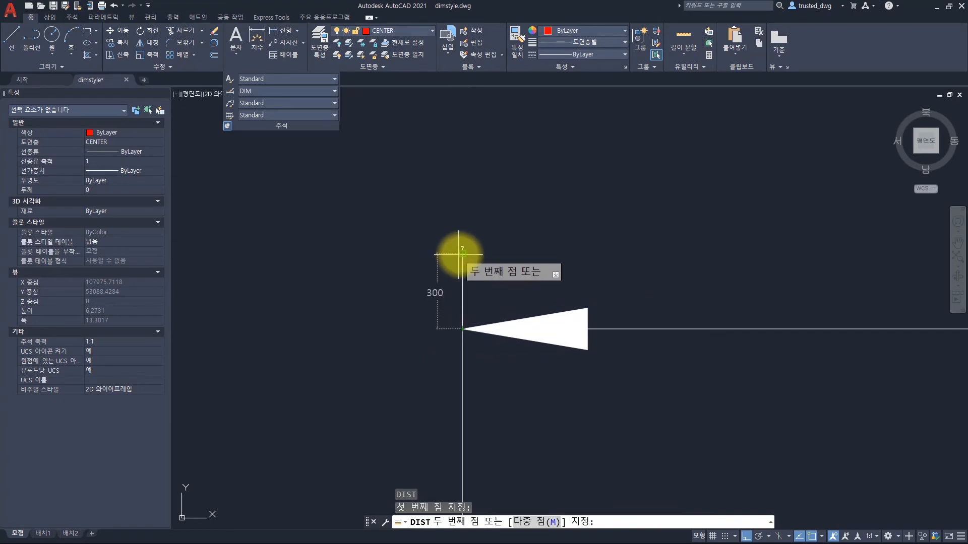
pyautogui.click(462, 253)
pyautogui.scroll(-12, 599, 317)
pyautogui.moveTo(712, 384); pyautogui.dragTo(499, 311, button='middle')
pyautogui.scroll(-2, 571, 307)
pyautogui.scroll(2, 550, 361)
pyautogui.scroll(3, 550, 361)
pyautogui.scroll(-3, 551, 361)
pyautogui.press('Escape')
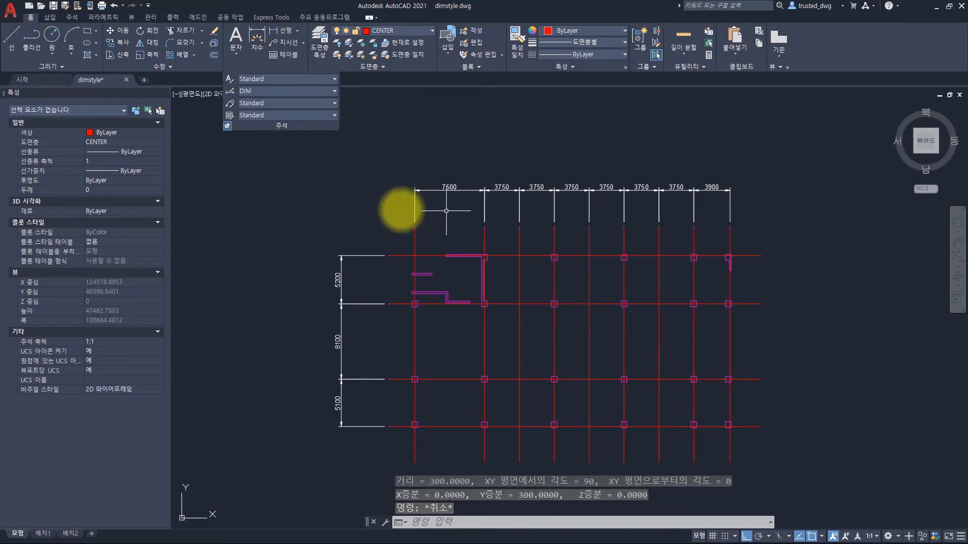
# Step: Try moving the three vertical dimensions farther out from the column grid, and undo the move
pyautogui.click(367, 471)
pyautogui.click(300, 220)
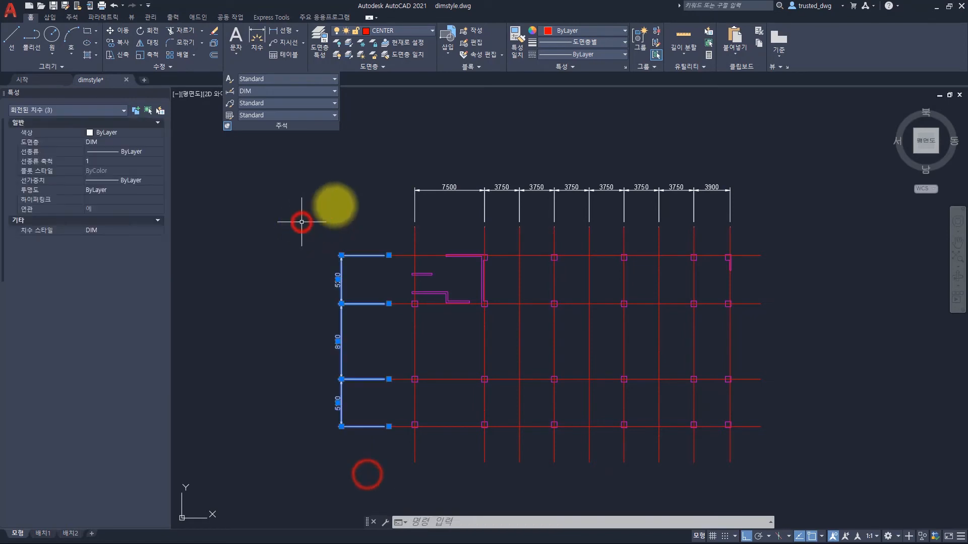
pyautogui.write('m')
pyautogui.press('space')
pyautogui.click(377, 190)
pyautogui.click(330, 194)
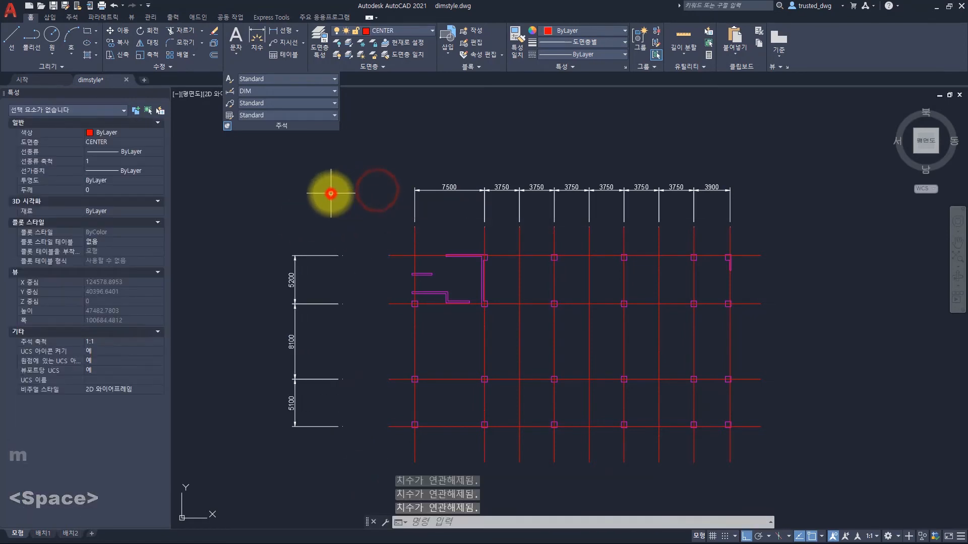
pyautogui.hotkey('ctrl', 'z')
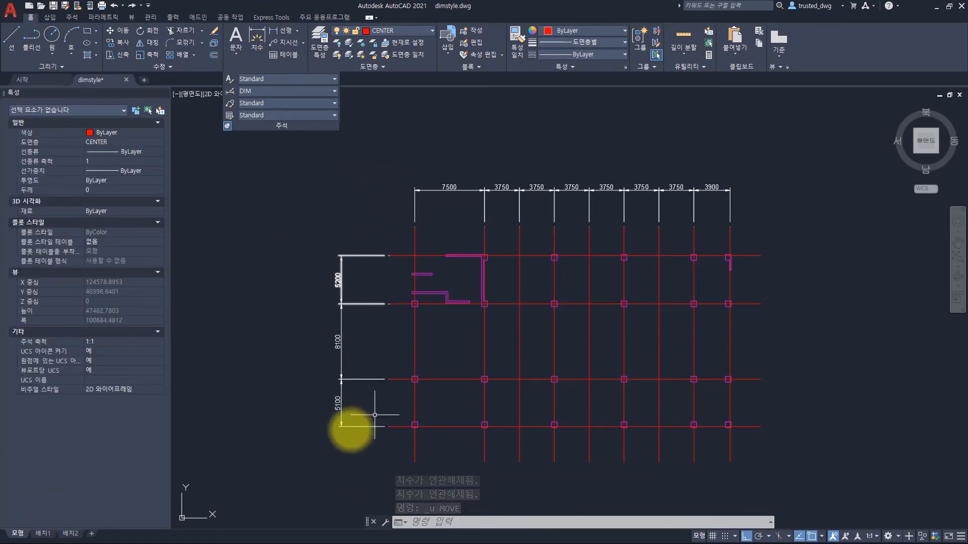
# Step: Stretch the origin points of the three vertical dimensions away from the grid to shorten their extension lines, excluding the four horizontal grid lines
pyautogui.write('s')
pyautogui.press('space')
pyautogui.click(378, 234)
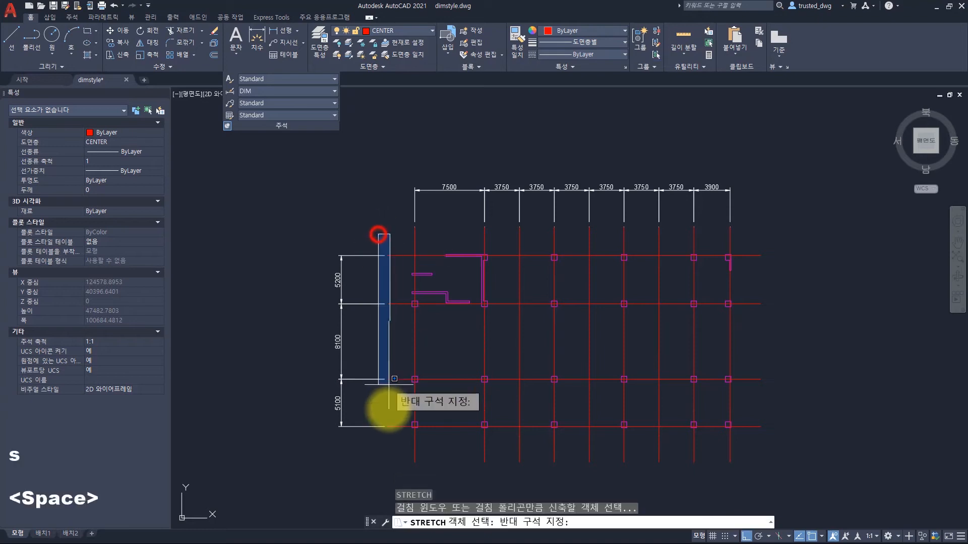
pyautogui.click(404, 441)
pyautogui.click(398, 233)
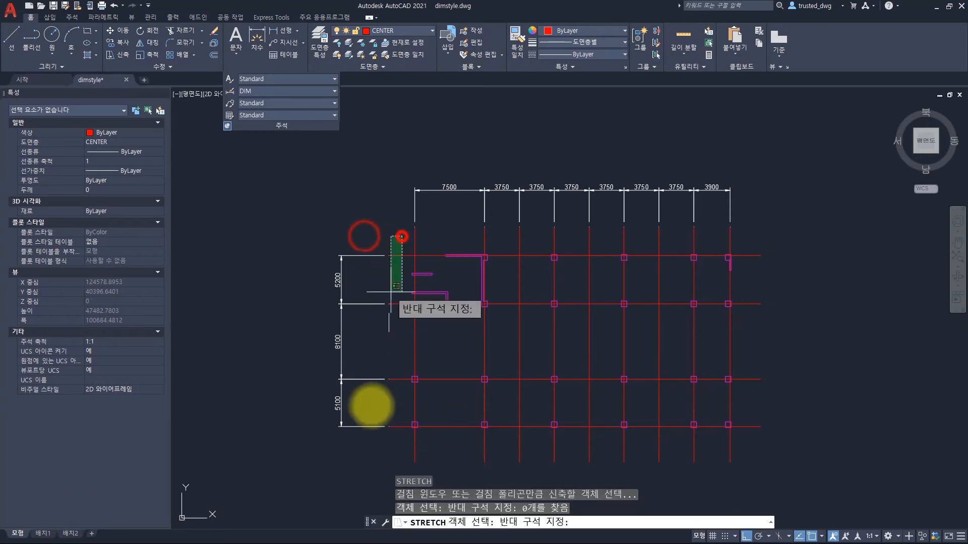
pyautogui.click(365, 457)
pyautogui.keyDown('shift'); pyautogui.click(772, 236); pyautogui.keyUp('shift')
pyautogui.keyDown('shift'); pyautogui.click(734, 447); pyautogui.keyUp('shift')
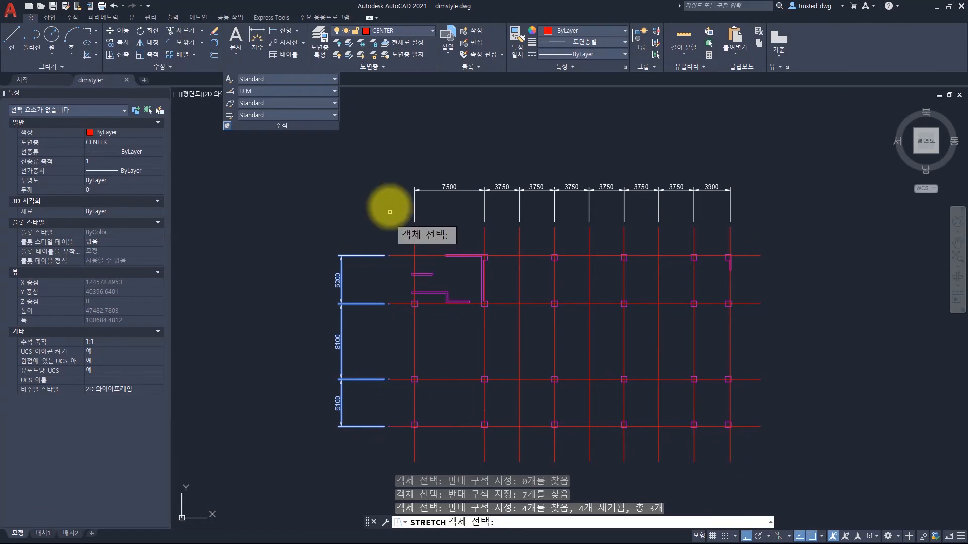
pyautogui.press('space')
pyautogui.click(391, 178)
pyautogui.click(360, 186)
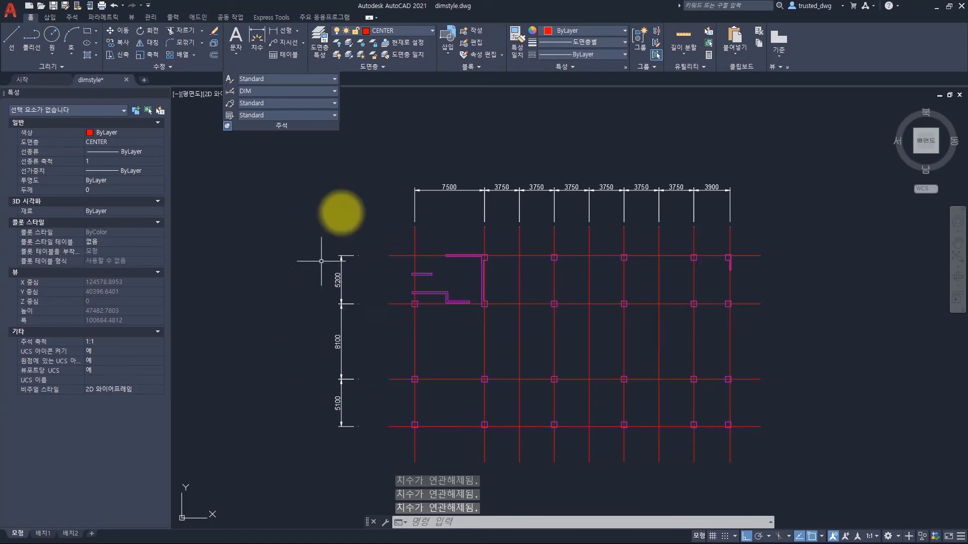
# Step: Inspect the origin grips of the uppermost vertical dimension beside the grid and turn on the annotation monitor
pyautogui.click(363, 267)
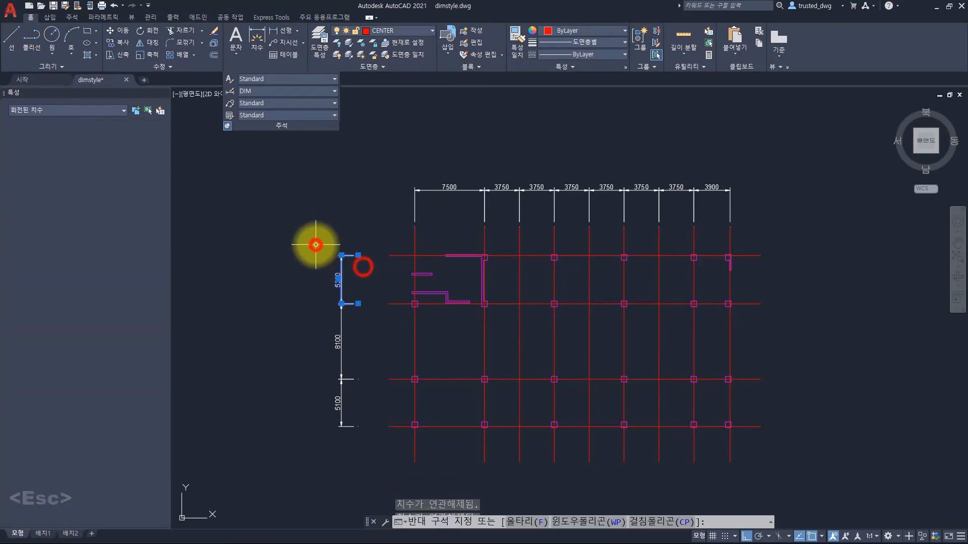
pyautogui.click(316, 241)
pyautogui.press('Escape')
pyautogui.click(402, 278)
pyautogui.click(388, 240)
pyautogui.press('Escape')
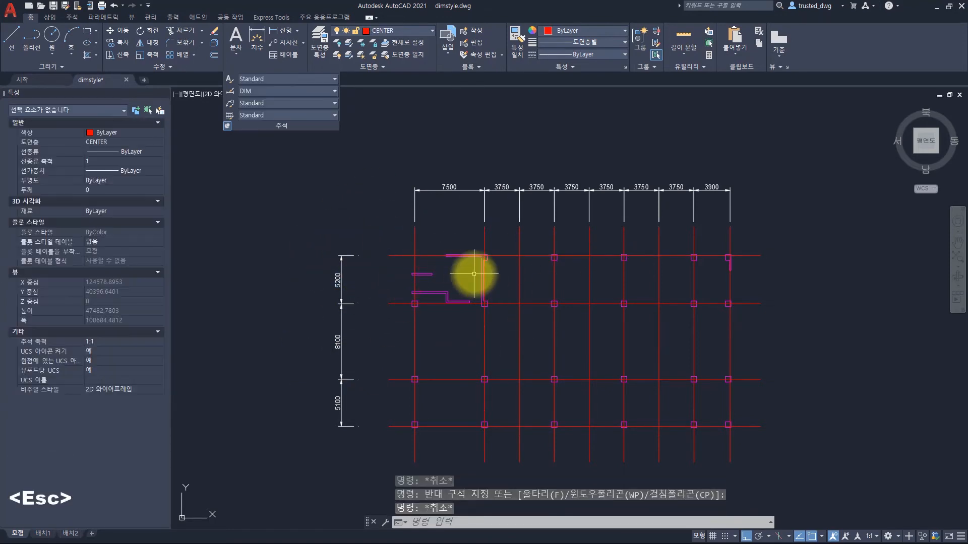
pyautogui.click(910, 537)
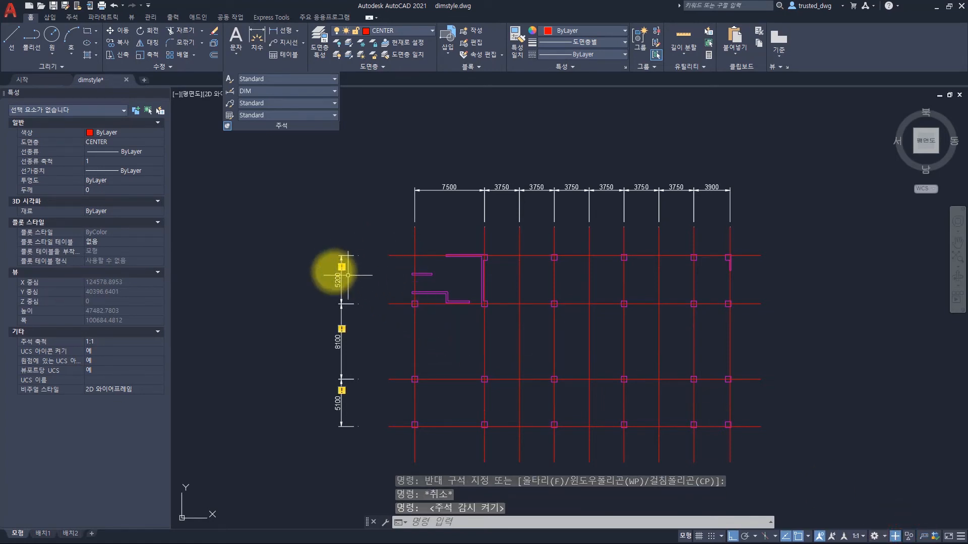
# Step: Turn off the annotation monitor and undo the stretch of the three vertical dimensions' origin points
pyautogui.click(894, 536)
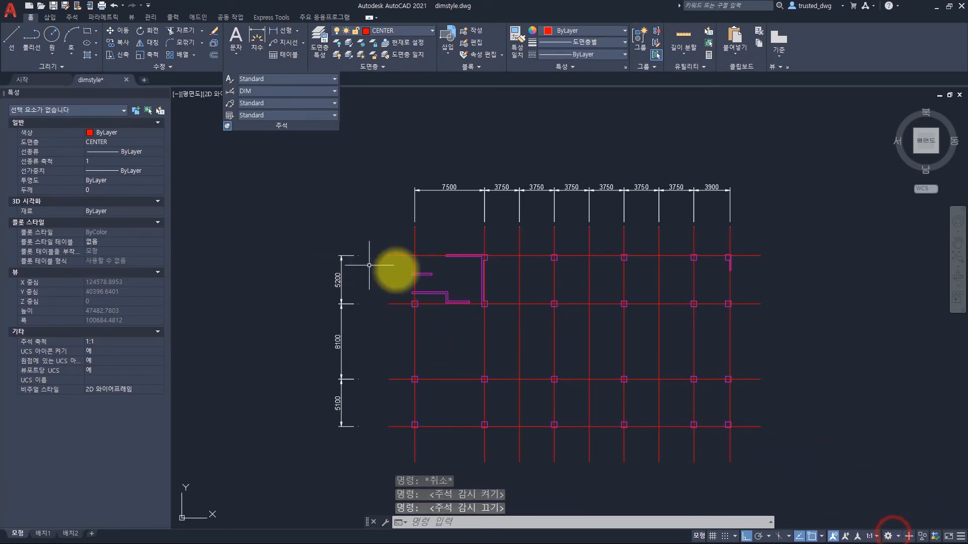
pyautogui.hotkey('ctrl', 'z')
# Step: Try moving the uppermost horizontal grid line upward to test its dimension's associativity, and undo the move
pyautogui.click(403, 262)
pyautogui.click(396, 246)
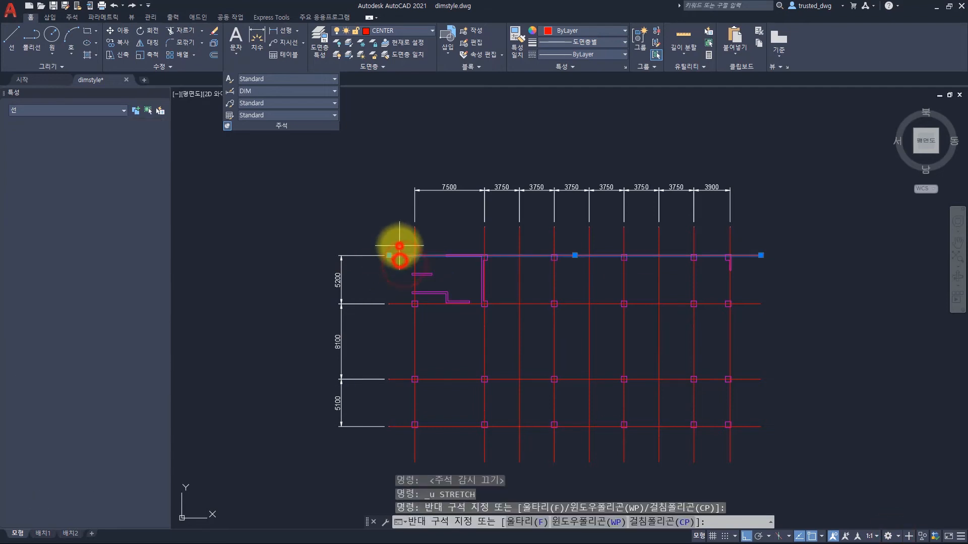
pyautogui.write('m')
pyautogui.press('space')
pyautogui.click(379, 215)
pyautogui.click(379, 198)
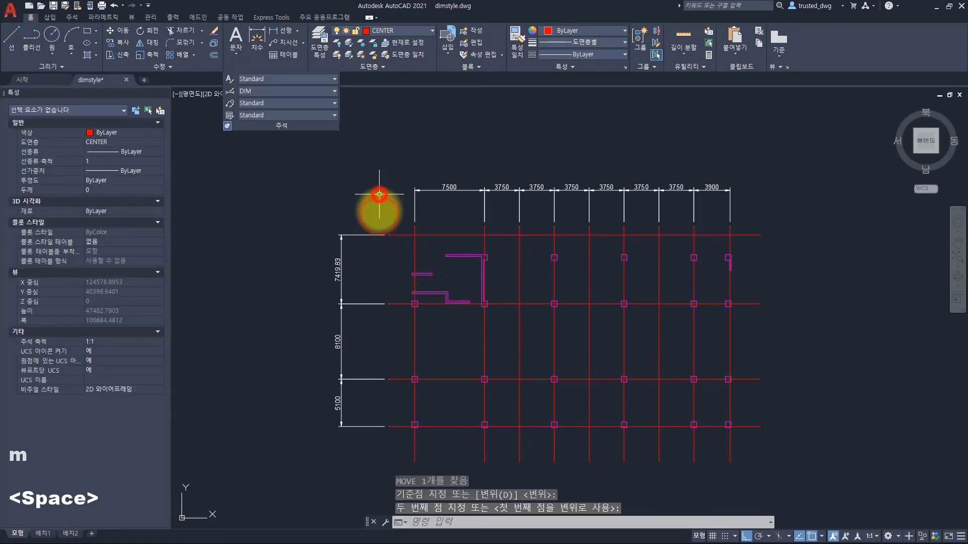
pyautogui.hotkey('ctrl', 'z')
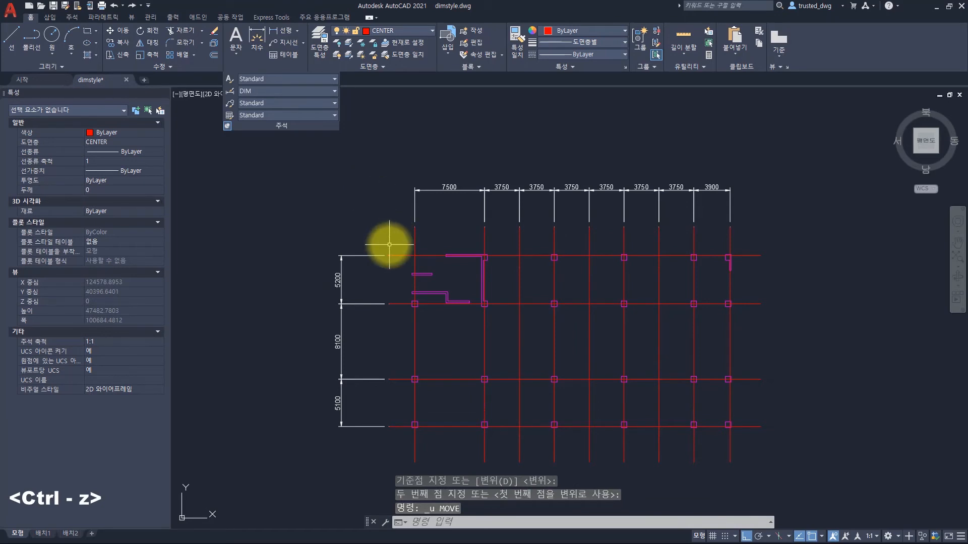
# Step: Stretch the origin points of the three vertical dimensions away from the grid, excluding the horizontal grid lines from the selection
pyautogui.write('s')
pyautogui.press('space')
pyautogui.click(402, 228)
pyautogui.click(371, 446)
pyautogui.keyDown('shift'); pyautogui.click(402, 247); pyautogui.keyUp('shift')
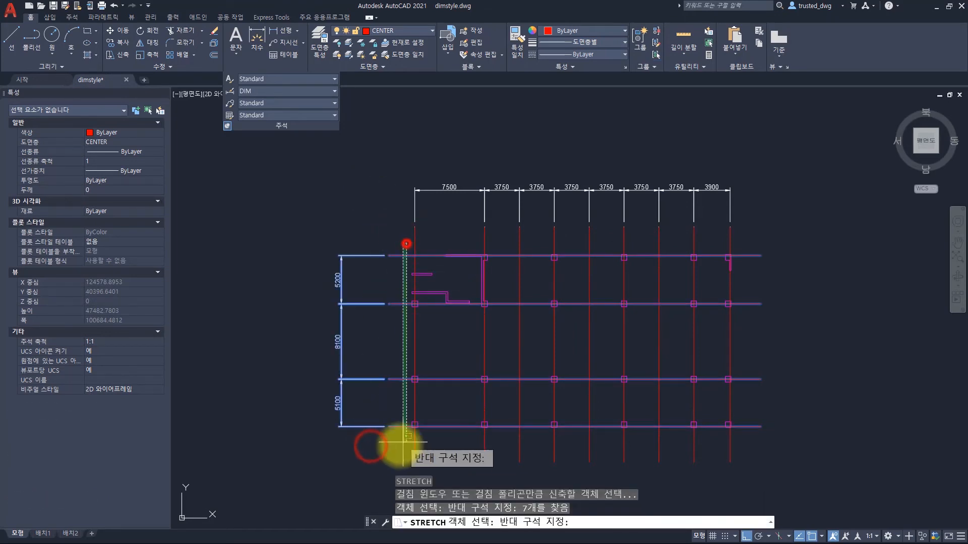
pyautogui.keyDown('shift'); pyautogui.click(395, 447); pyautogui.keyUp('shift')
pyautogui.press('space')
pyautogui.click(390, 198)
pyautogui.click(377, 197)
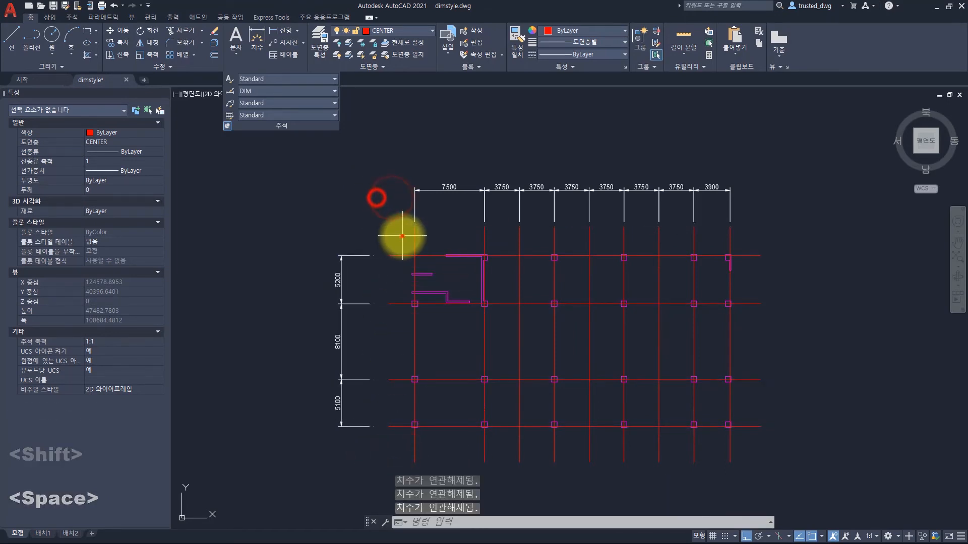
# Step: Move the uppermost grid line upward as an associativity test, and undo both this move and the preceding origin-point stretch
pyautogui.click(395, 256)
pyautogui.write('m')
pyautogui.press('space')
pyautogui.click(388, 177)
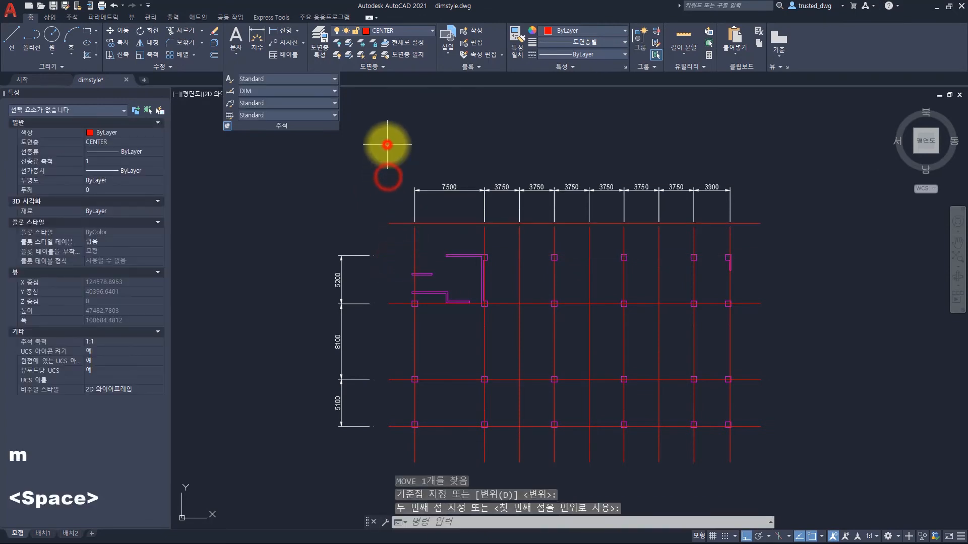
pyautogui.click(387, 145)
pyautogui.hotkey('ctrl', 'z')
pyautogui.hotkey('ctrl', 'z')
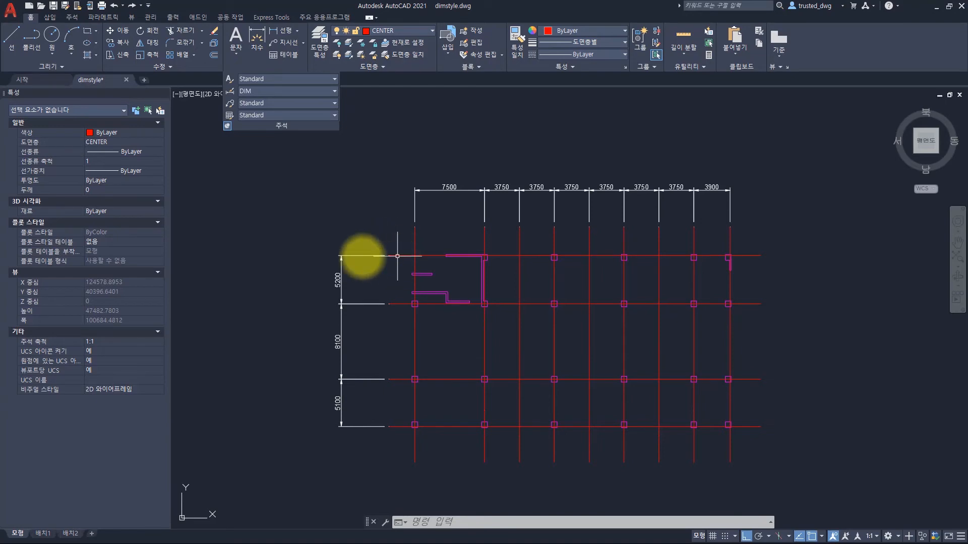
# Step: Modify the DIM dimension style to use fixed length extension lines with a length of 1500
pyautogui.press('Escape')
pyautogui.write('d')
pyautogui.press('space')
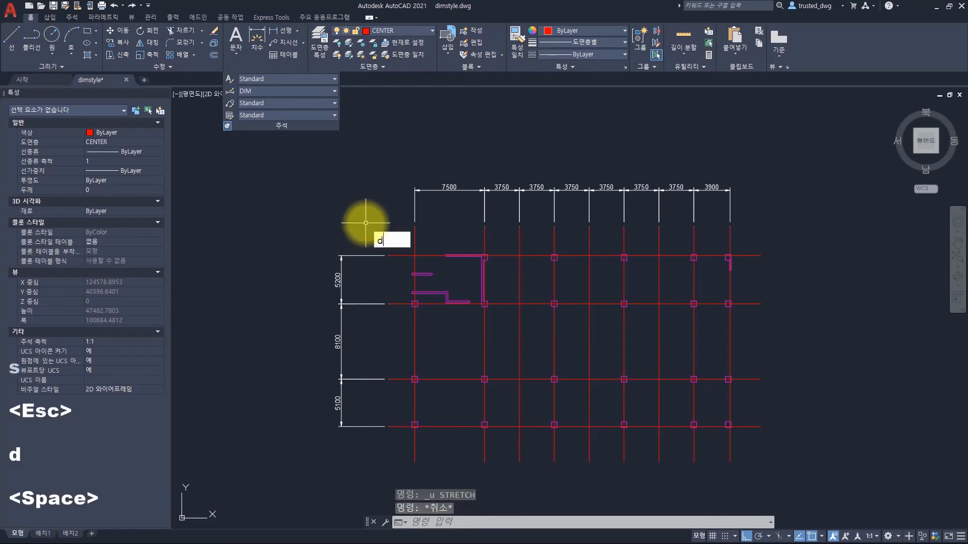
pyautogui.click(608, 256)
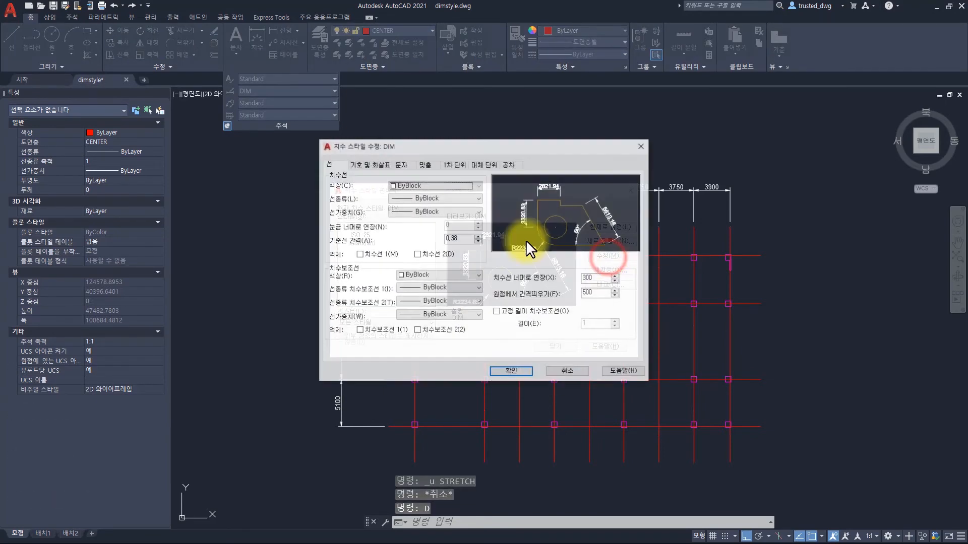
pyautogui.click(525, 313)
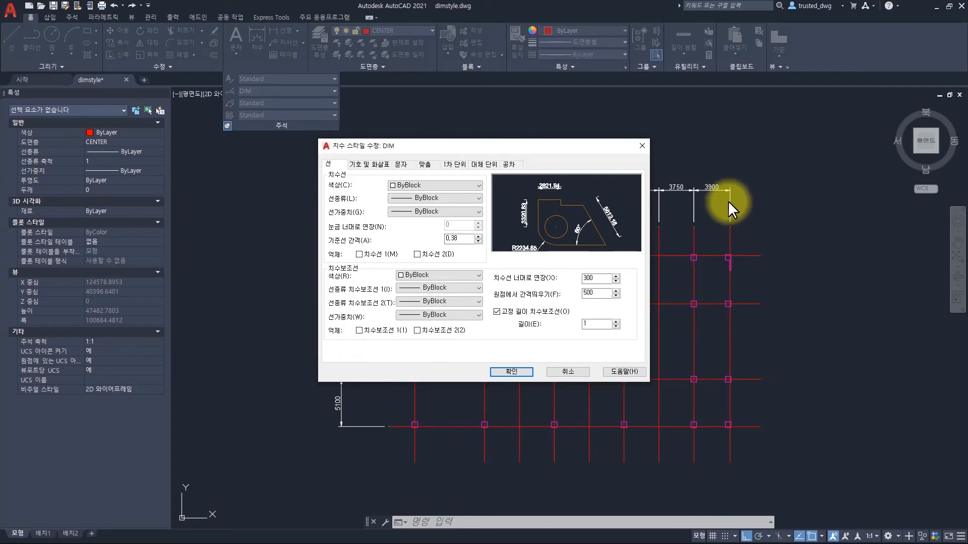
pyautogui.doubleClick(596, 324)
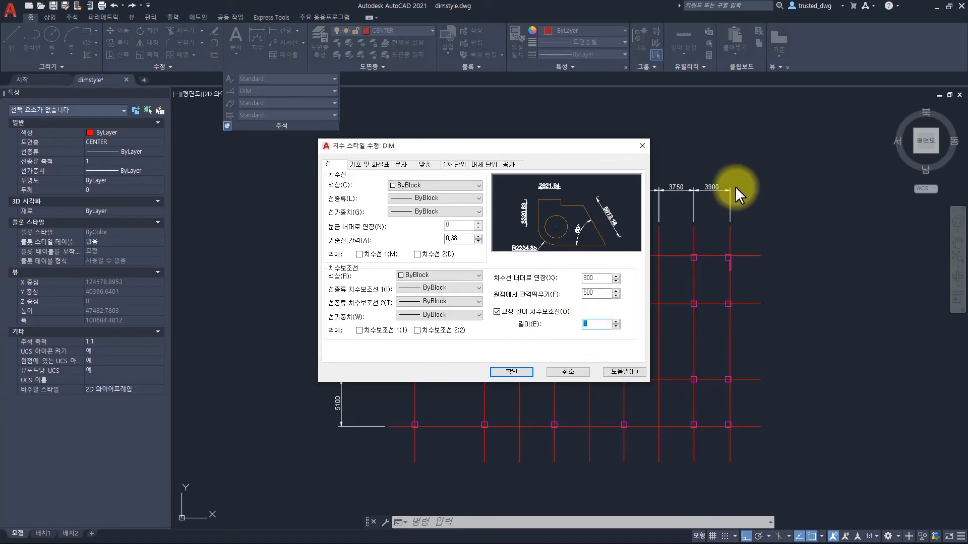
pyautogui.write('1500')
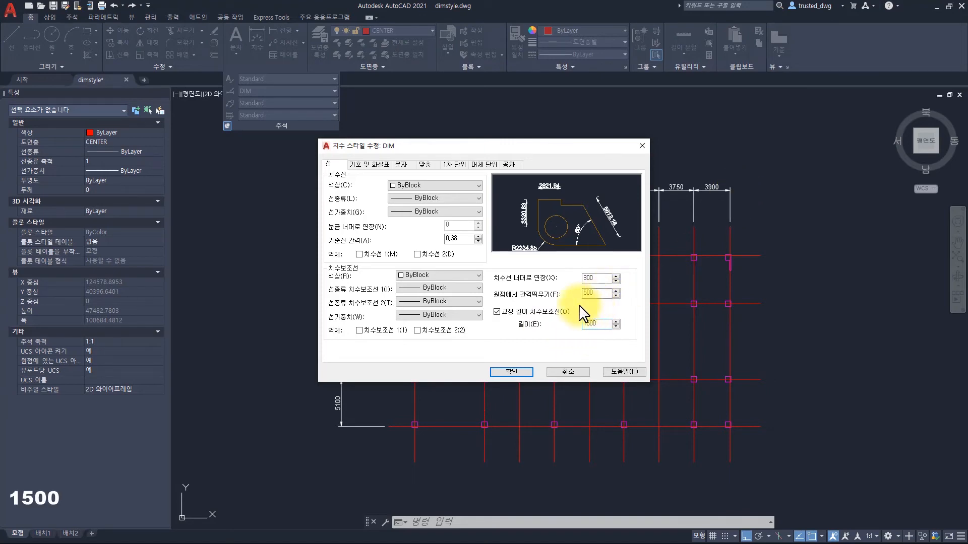
pyautogui.click(516, 371)
pyautogui.click(554, 347)
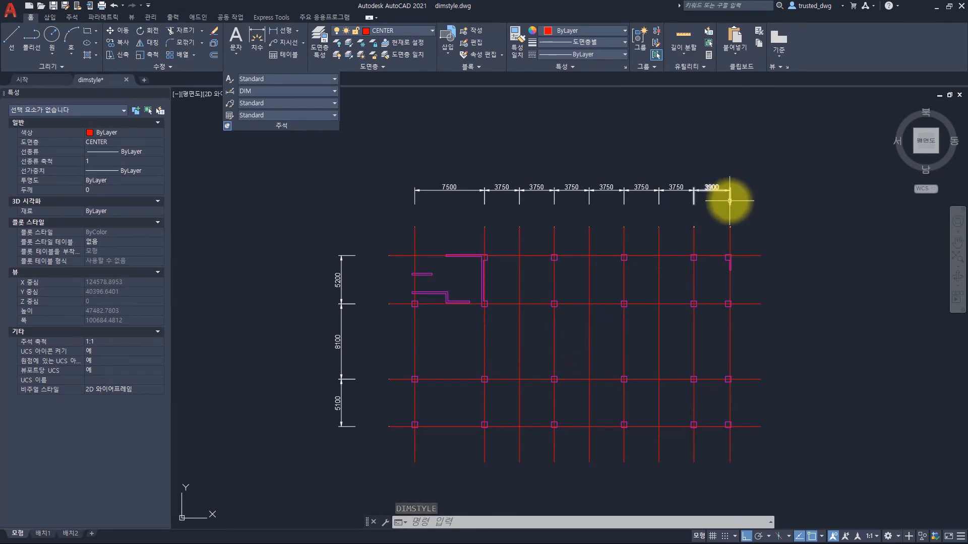
# Step: Move the whole horizontal dimension chain farther above the grid by stretching the dimension group from the 7500 dimension
pyautogui.click(461, 205)
pyautogui.click(447, 164)
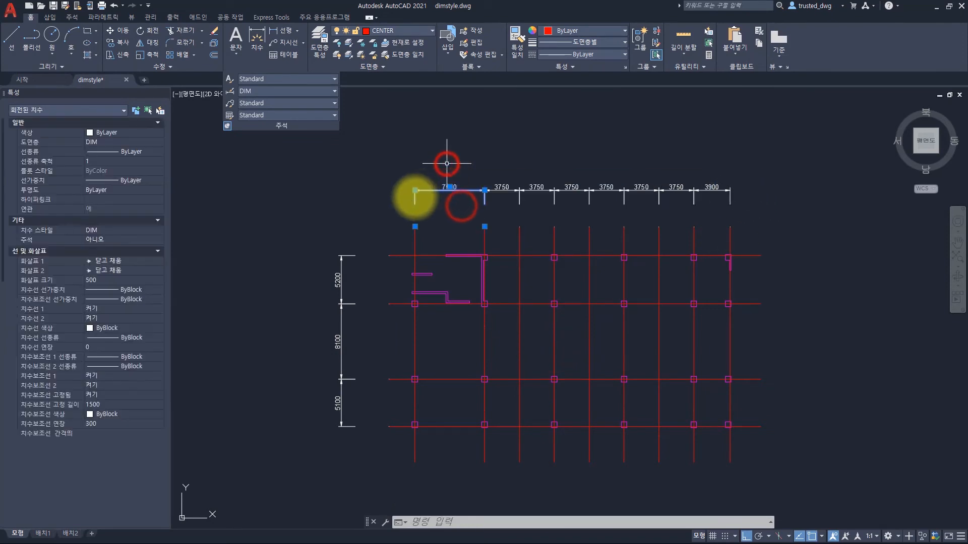
pyautogui.moveTo(415, 190)
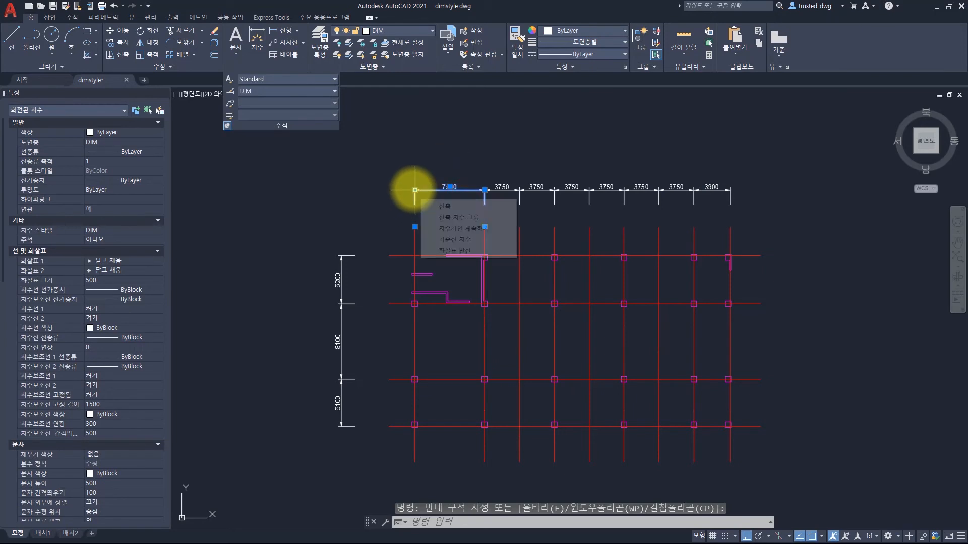
pyautogui.click(463, 216)
pyautogui.click(430, 126)
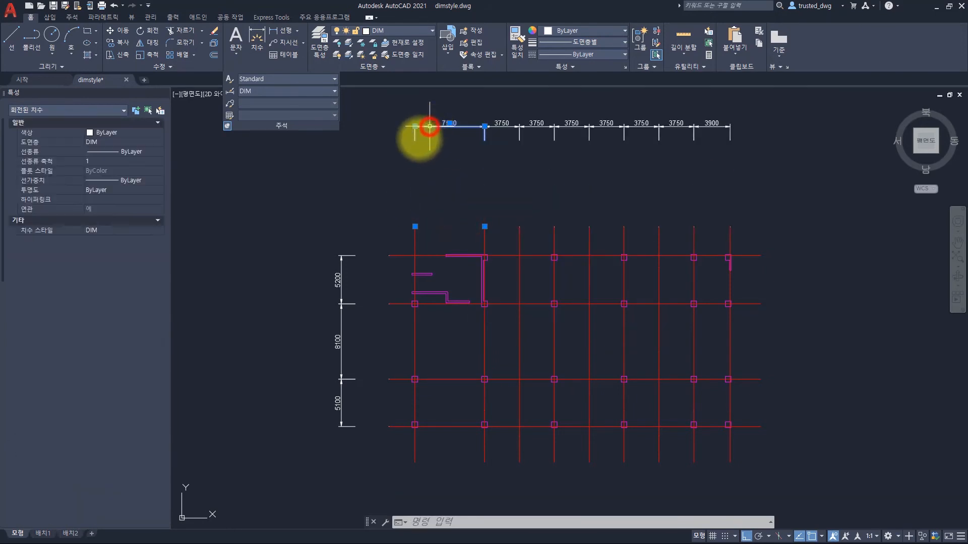
pyautogui.press('Escape')
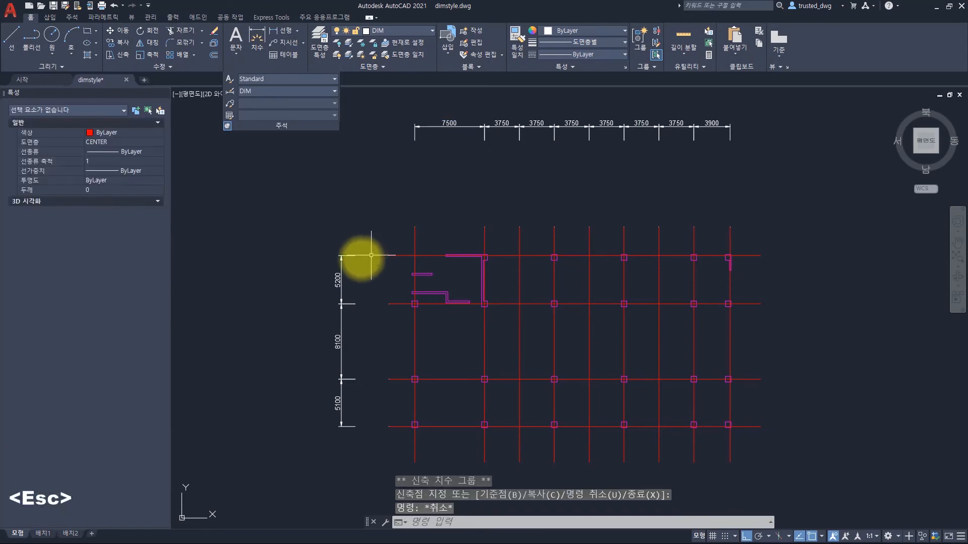
# Step: Move the vertical dimension chain farther out from the grid by stretching the dimension group from the 5200 dimension
pyautogui.click(341, 272)
pyautogui.moveTo(341, 256)
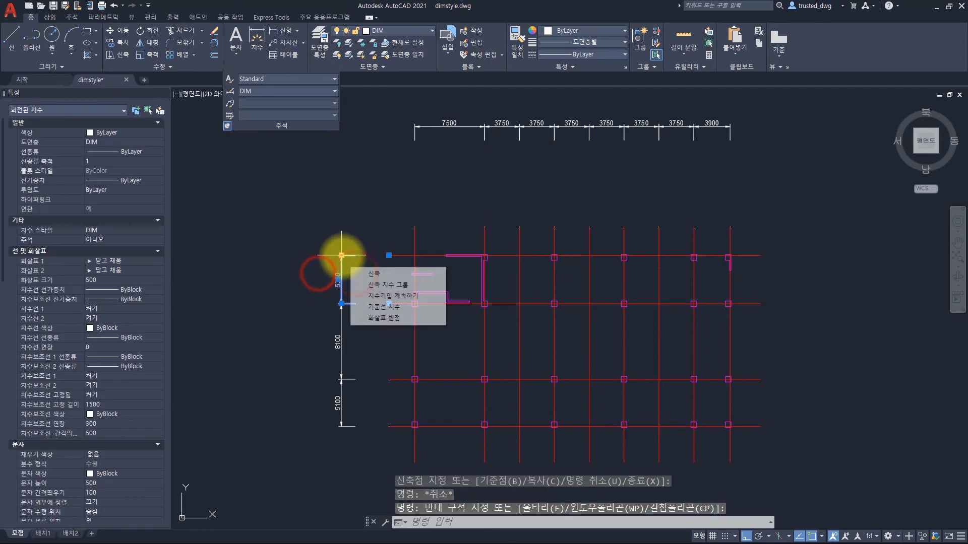
pyautogui.click(373, 284)
pyautogui.click(281, 217)
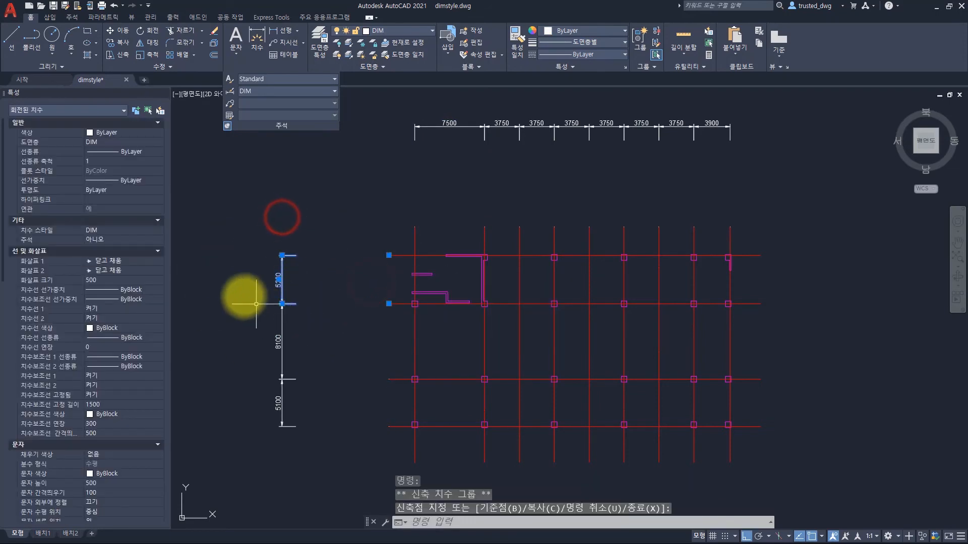
pyautogui.press('Escape')
# Step: Try moving the vertical grid line in the middle of the grid sideways to test associativity, and undo the move
pyautogui.click(589, 267)
pyautogui.click(589, 228)
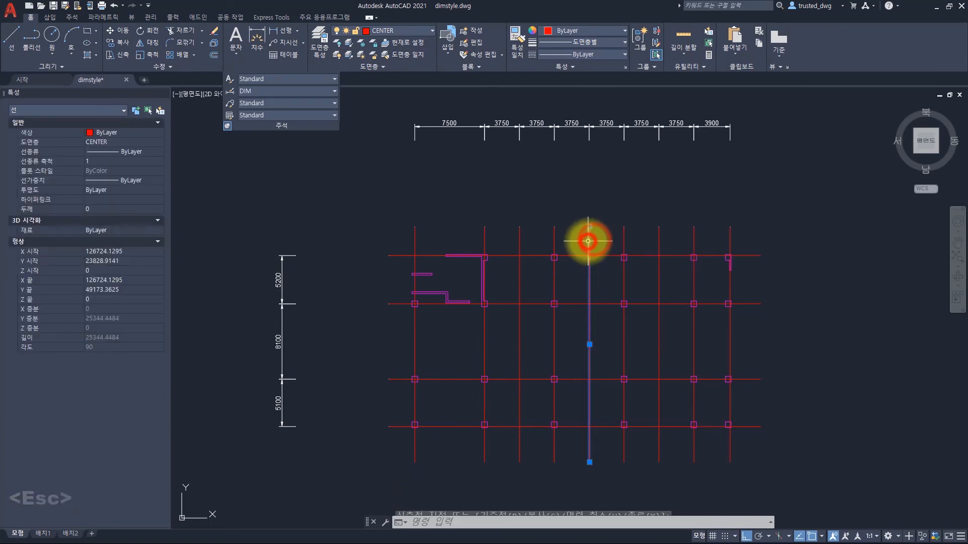
pyautogui.write('m')
pyautogui.press('space')
pyautogui.click(586, 182)
pyautogui.click(594, 181)
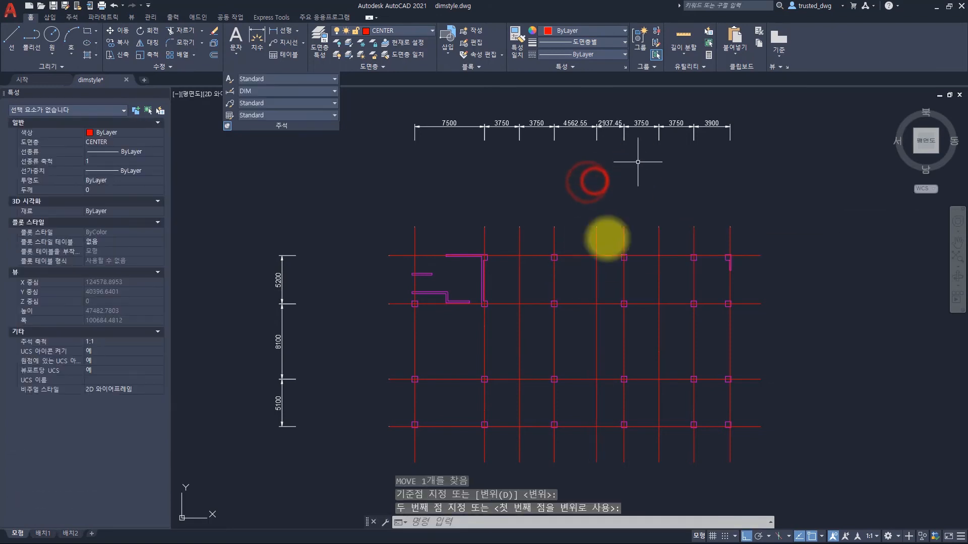
pyautogui.hotkey('ctrl', 'z')
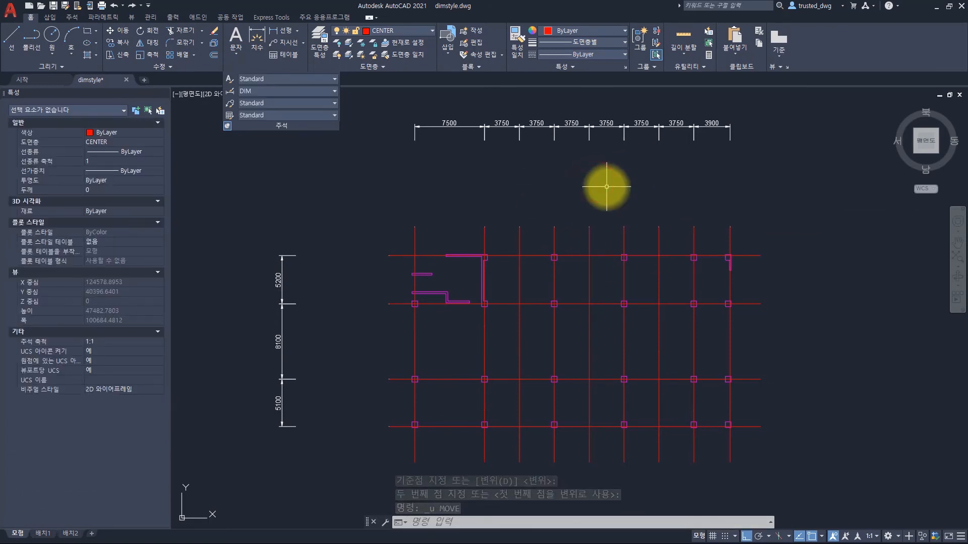
# Step: Measure the 7500 dimension's leftmost extension line from the dimension line to its lower end with the DIST command
pyautogui.press('space')
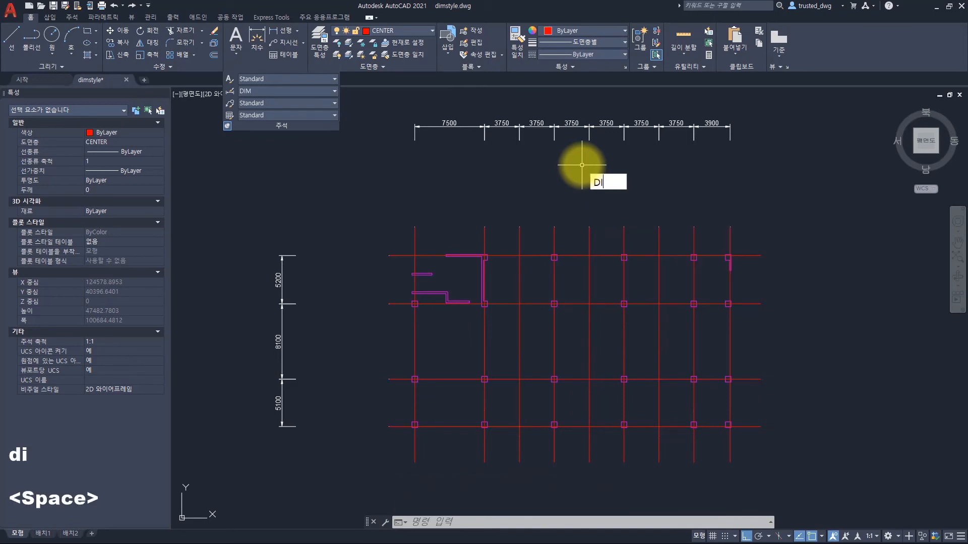
pyautogui.scroll(8, 403, 129)
pyautogui.scroll(6, 402, 130)
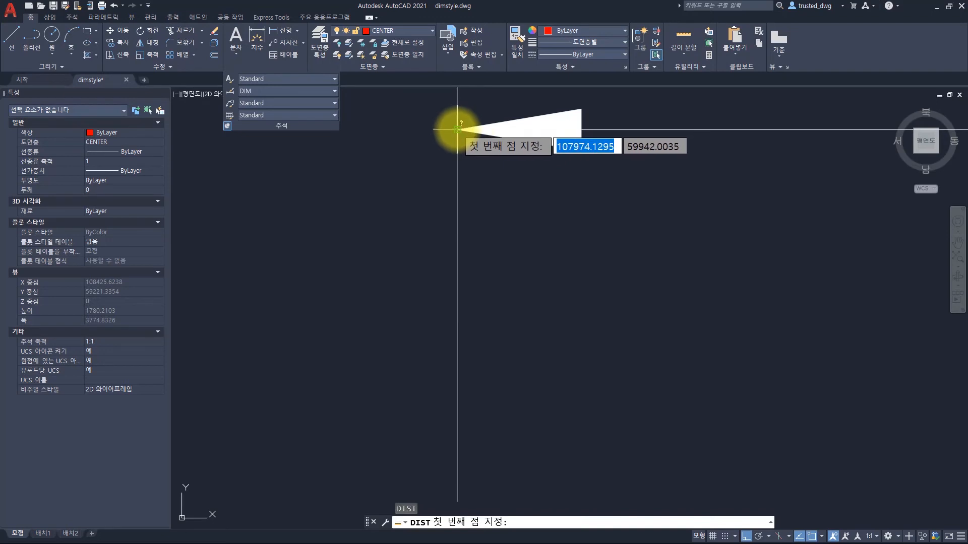
pyautogui.click(457, 129)
pyautogui.moveTo(504, 395); pyautogui.dragTo(496, 272, button='middle')
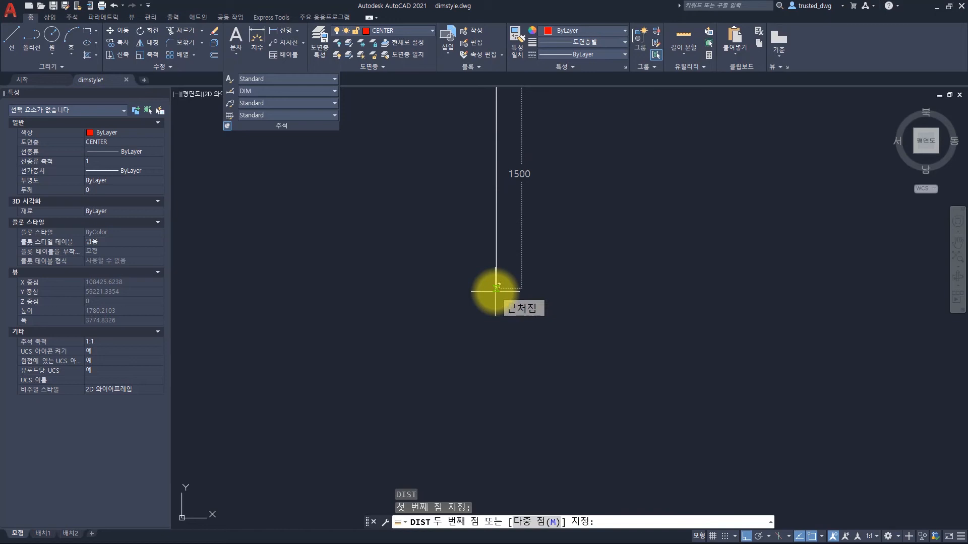
pyautogui.press('Escape')
# Step: Undo the group stretches of the vertical and horizontal dimension chains
pyautogui.hotkey('ctrl', 'z')
pyautogui.hotkey('ctrl', 'z')
pyautogui.hotkey('ctrl', 'z')
pyautogui.hotkey('ctrl', 'z')
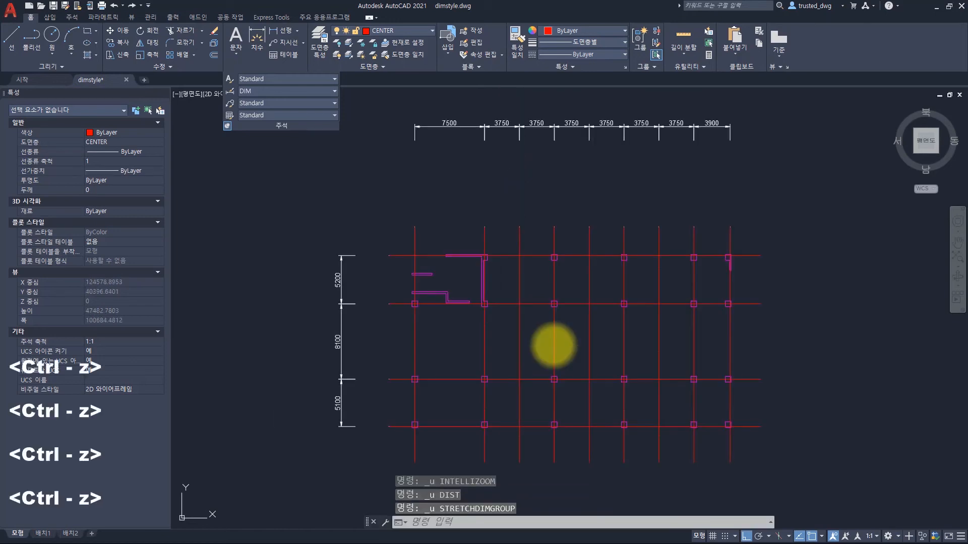
pyautogui.press('Escape')
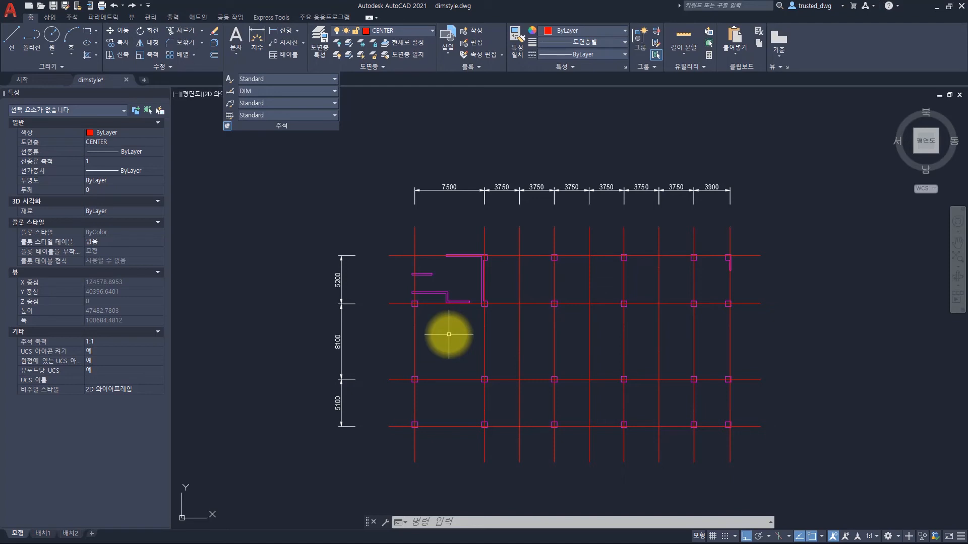
# Step: Review the DIM style's extension line settings and overall scale under the fit options, and leave the style unmodified
pyautogui.write('d')
pyautogui.press('space')
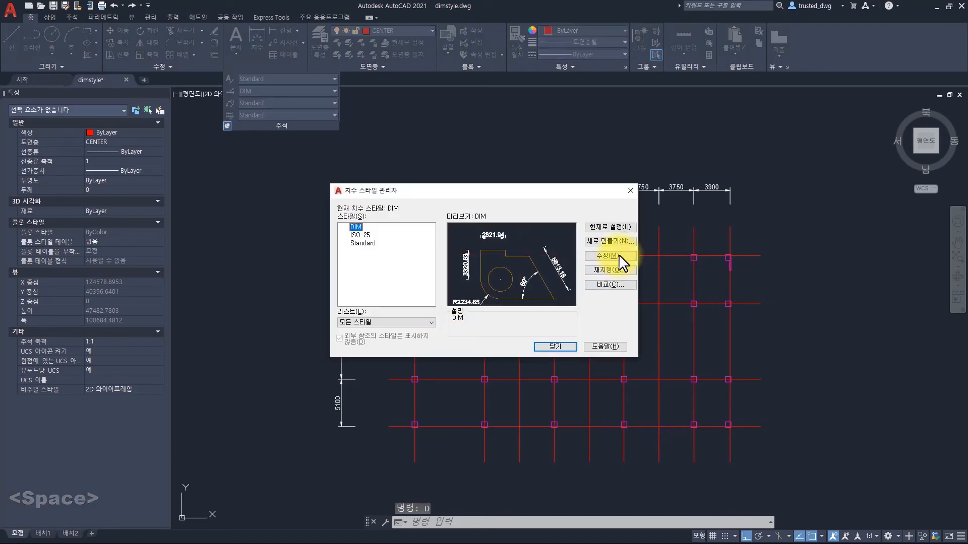
pyautogui.click(618, 253)
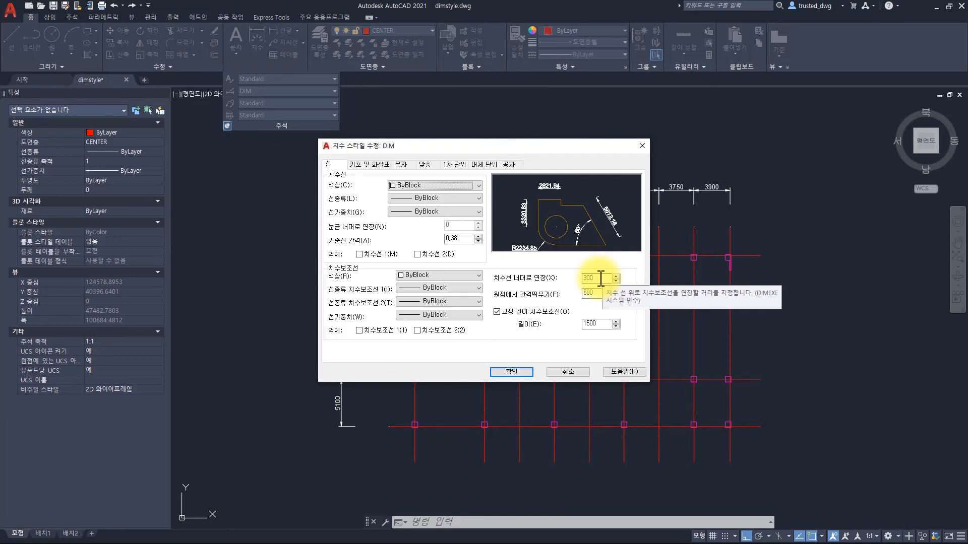
pyautogui.click(425, 164)
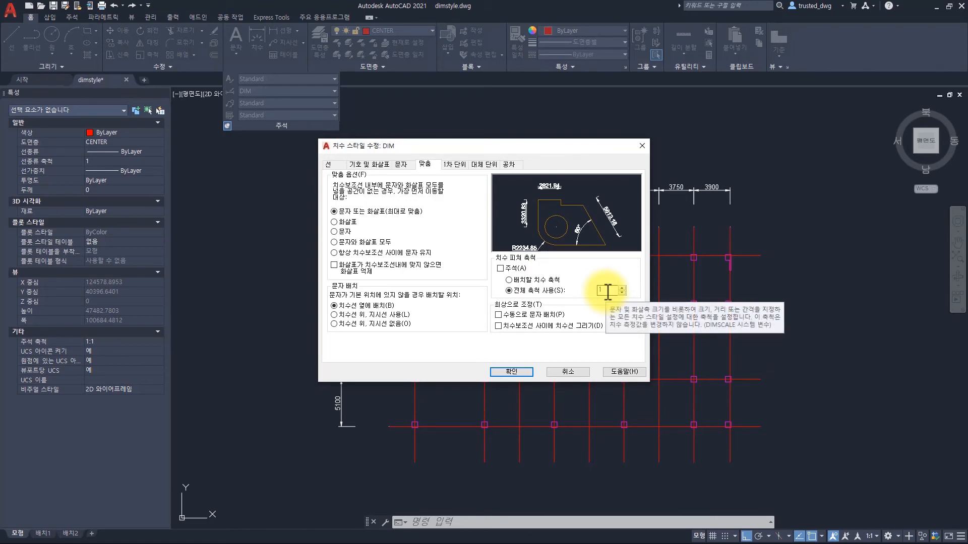
pyautogui.press('Escape')
pyautogui.press('Escape')
pyautogui.press('Escape')
pyautogui.press('Escape')
pyautogui.press('Escape')
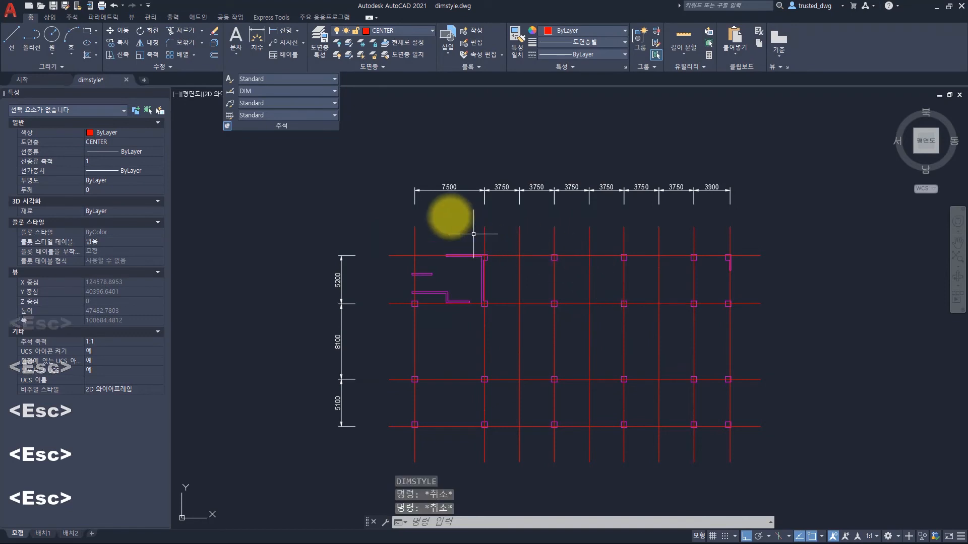
# Step: Inspect the properties and grips of the 7500 dimension above the grid
pyautogui.click(473, 234)
pyautogui.click(395, 205)
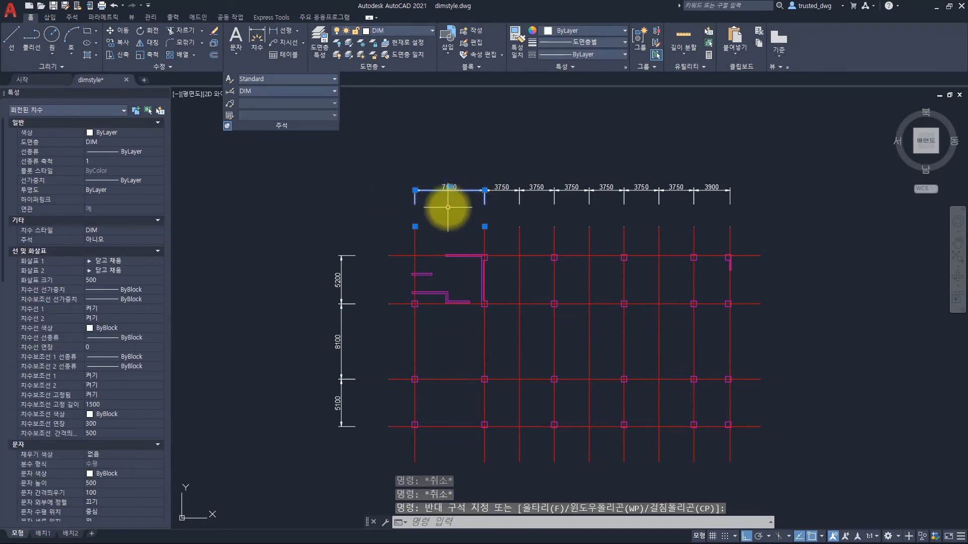
pyautogui.press('Escape')
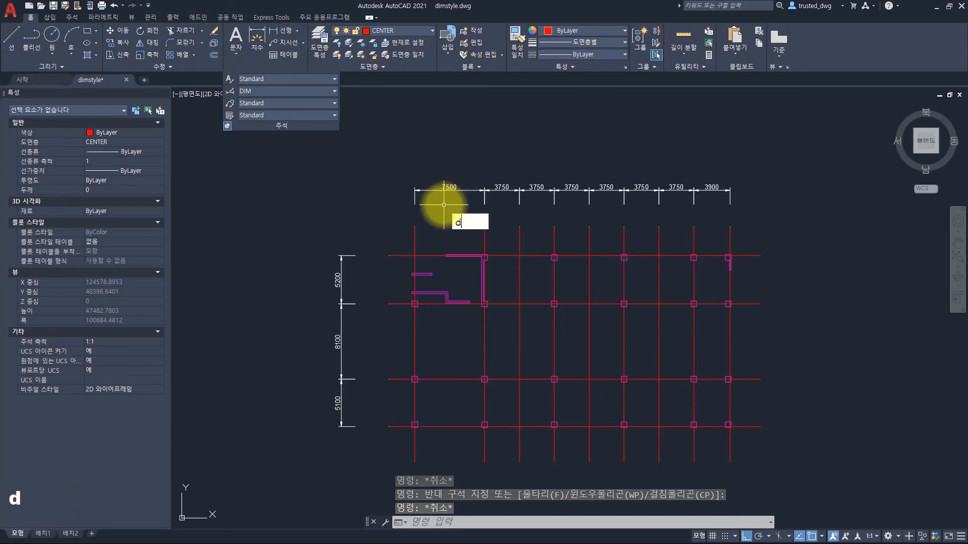
# Step: Set the overall dimension scale to 2 with DIMSCALE
pyautogui.write('dimscal')
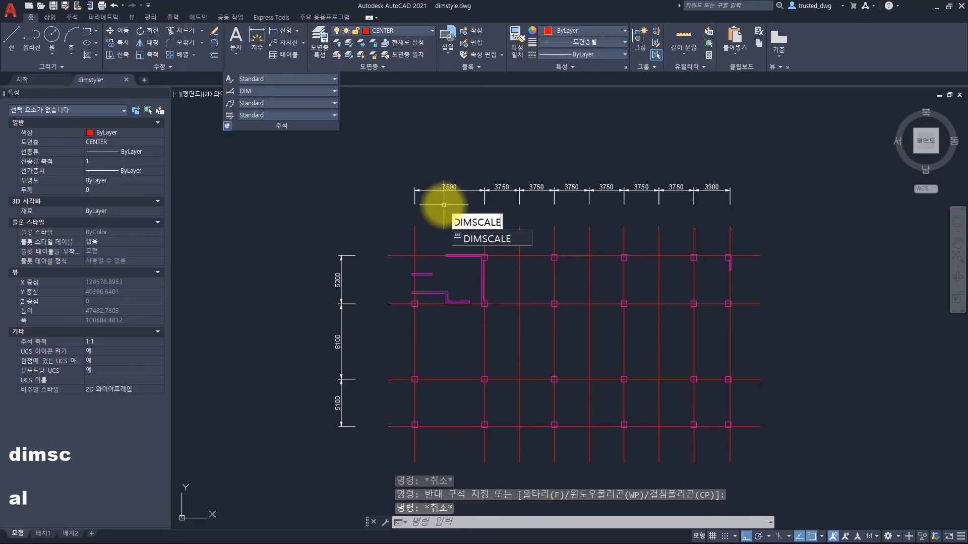
pyautogui.write('e')
pyautogui.press('Return')
pyautogui.write('2')
pyautogui.press('Return')
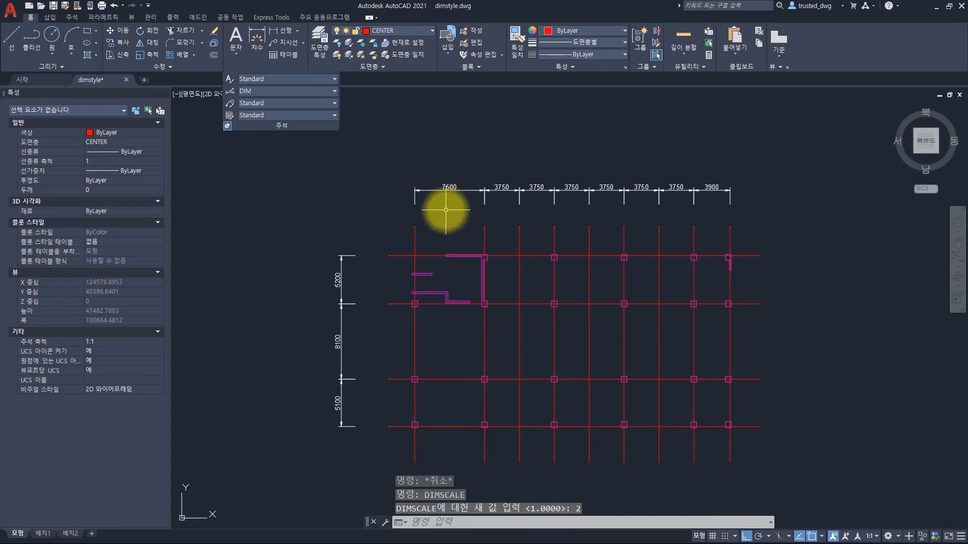
# Step: Draw a horizontal test dimension about 5146 units long in the empty area beside the 7500 dimension
pyautogui.write('dim')
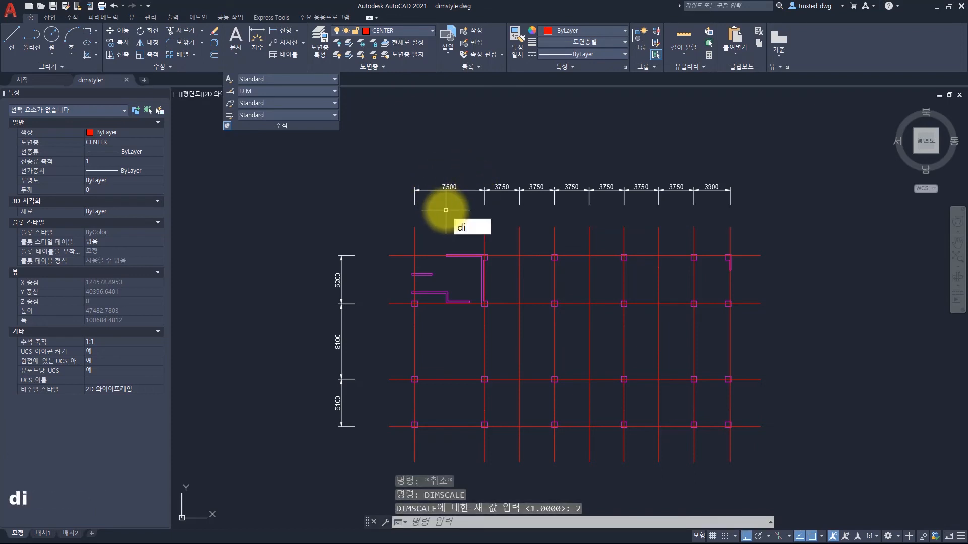
pyautogui.press('space')
pyautogui.click(282, 225)
pyautogui.click(331, 226)
pyautogui.click(333, 179)
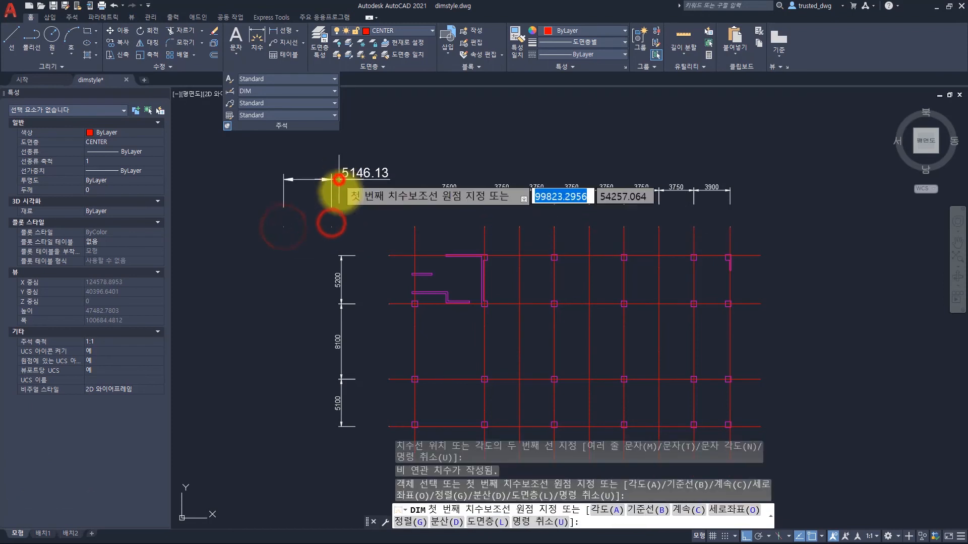
pyautogui.press('Escape')
# Step: Inspect the text height and overall dimension scale in the test dimension's properties
pyautogui.click(361, 190)
pyautogui.click(352, 168)
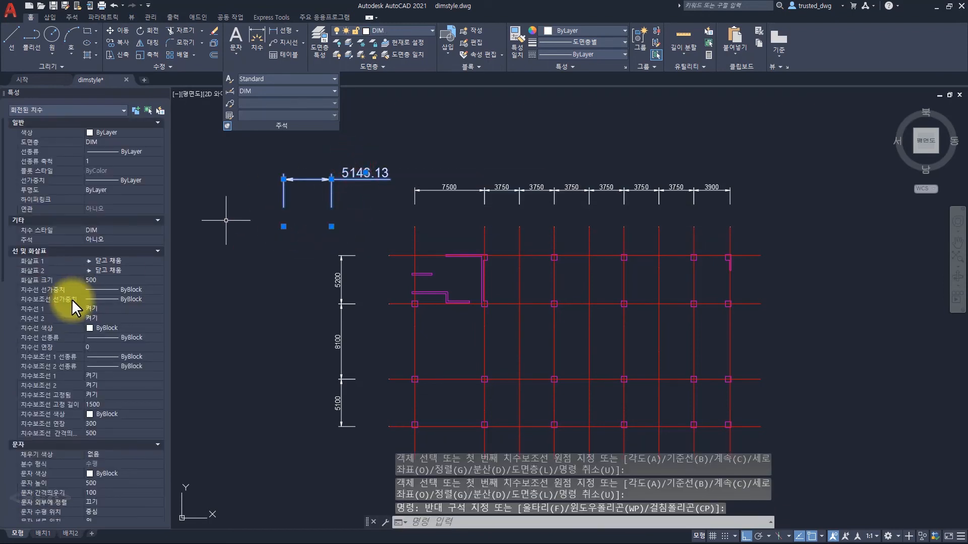
pyautogui.scroll(-3, 49, 288)
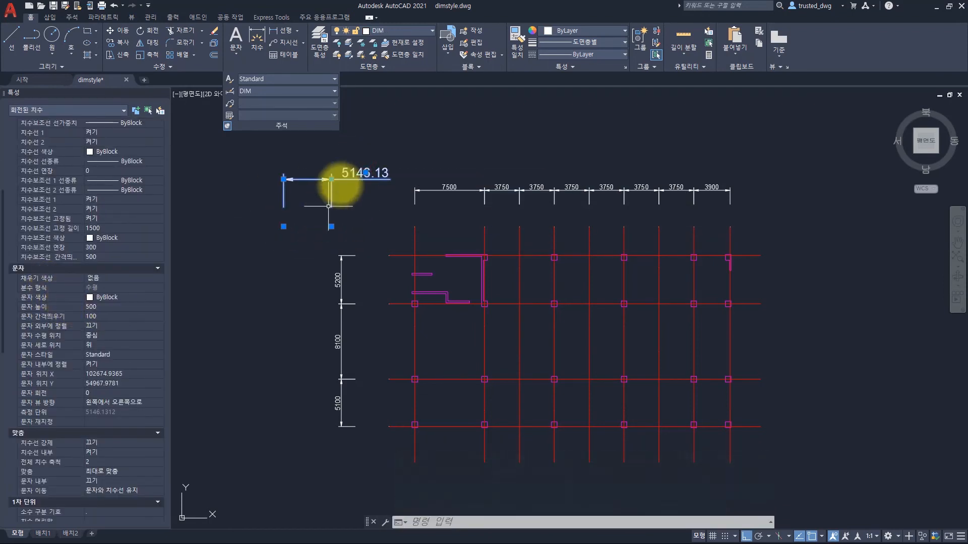
pyautogui.click(120, 306)
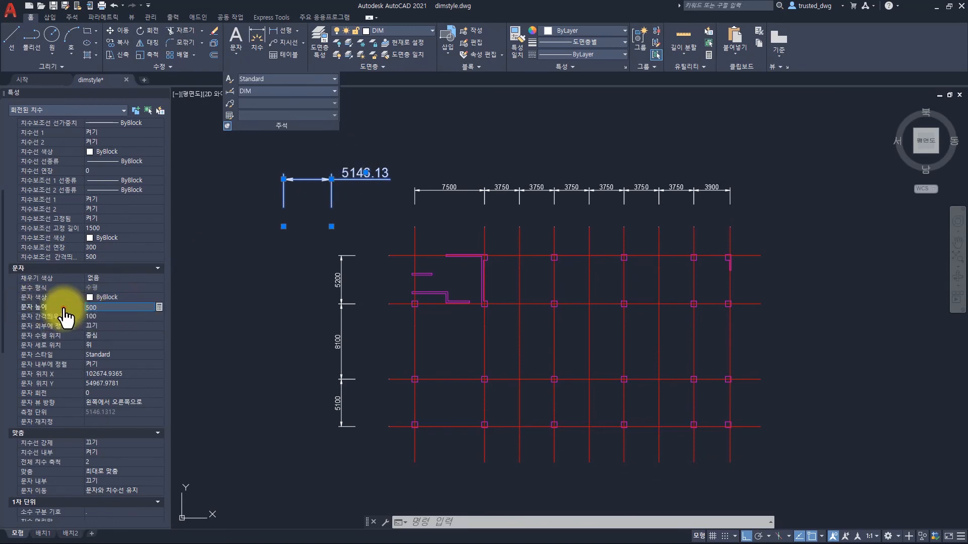
pyautogui.scroll(-3, 65, 315)
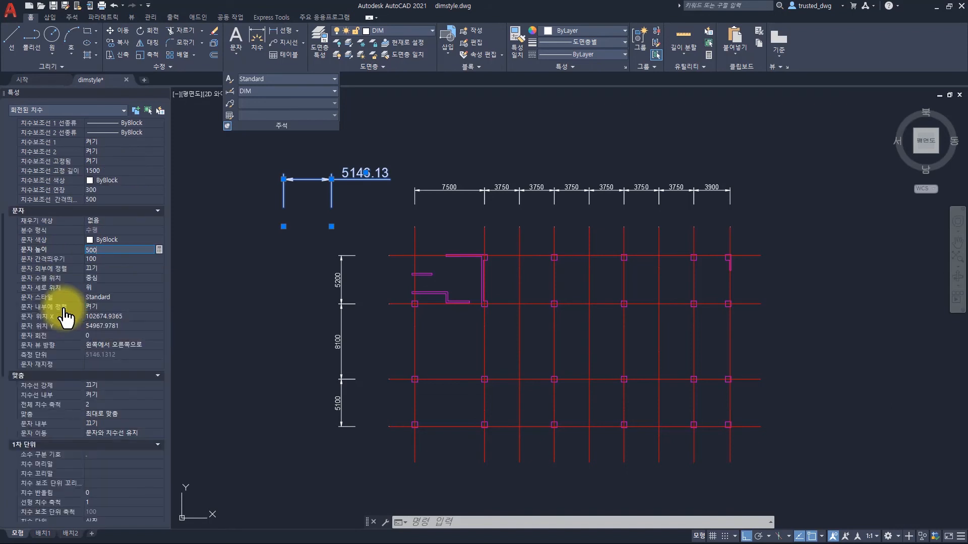
pyautogui.click(25, 405)
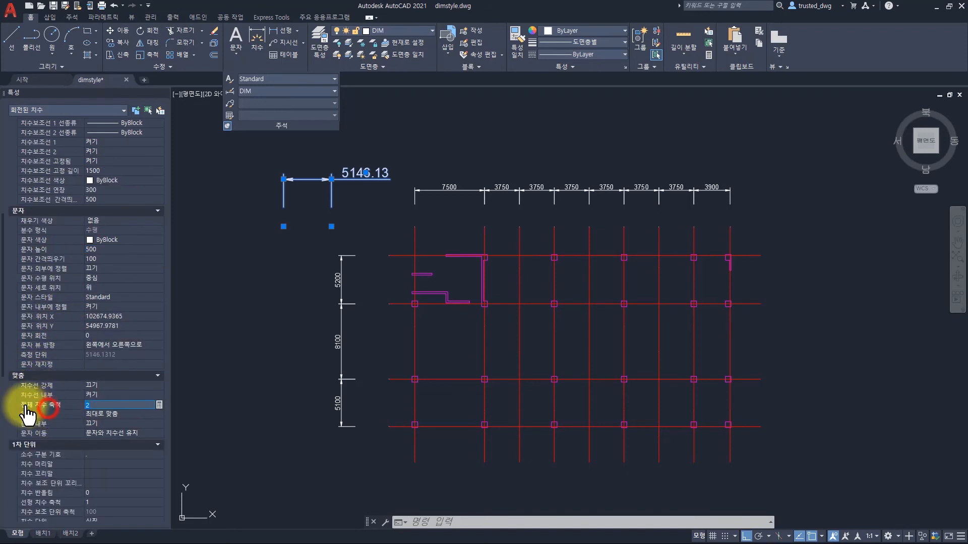
pyautogui.click(105, 405)
pyautogui.doubleClick(127, 405)
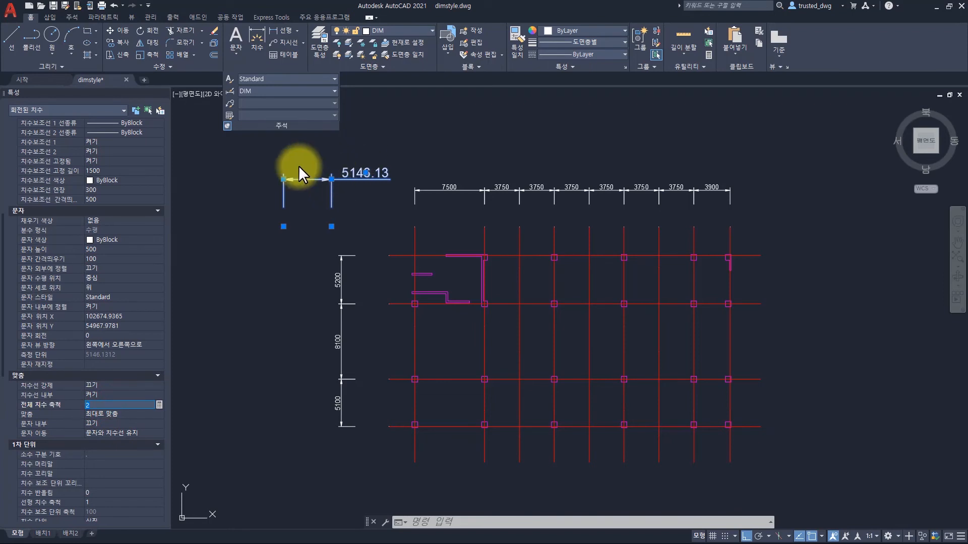
# Step: Try overall scales of 3, 1 and 2 on the test dimension, and finish with 1
pyautogui.moveTo(117, 405); pyautogui.dragTo(56, 401)
pyautogui.write('3')
pyautogui.press('Return')
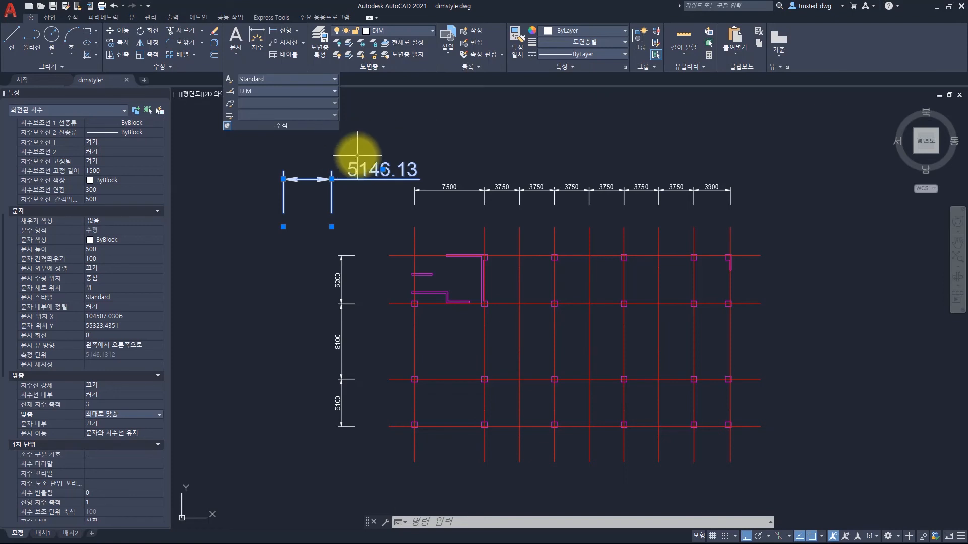
pyautogui.press('Return')
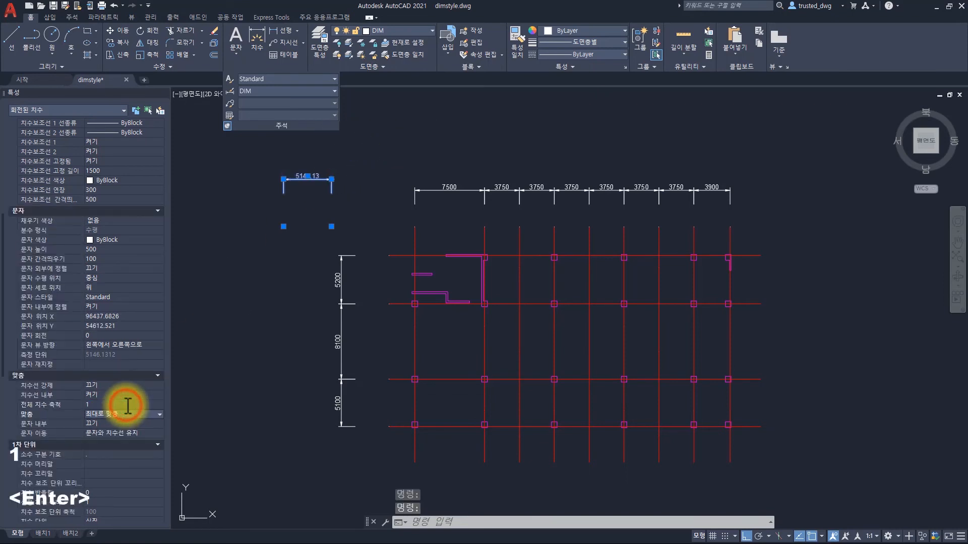
pyautogui.write('2')
pyautogui.press('Return')
pyautogui.write('1')
pyautogui.press('Return')
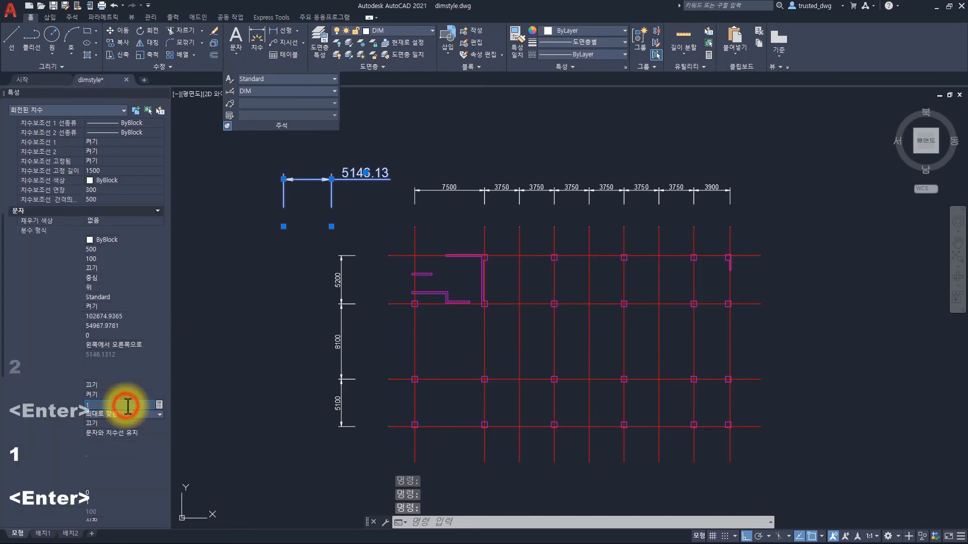
pyautogui.press('Escape')
# Step: Enter 2 again as the drawing's DIMSCALE value
pyautogui.write('dim')
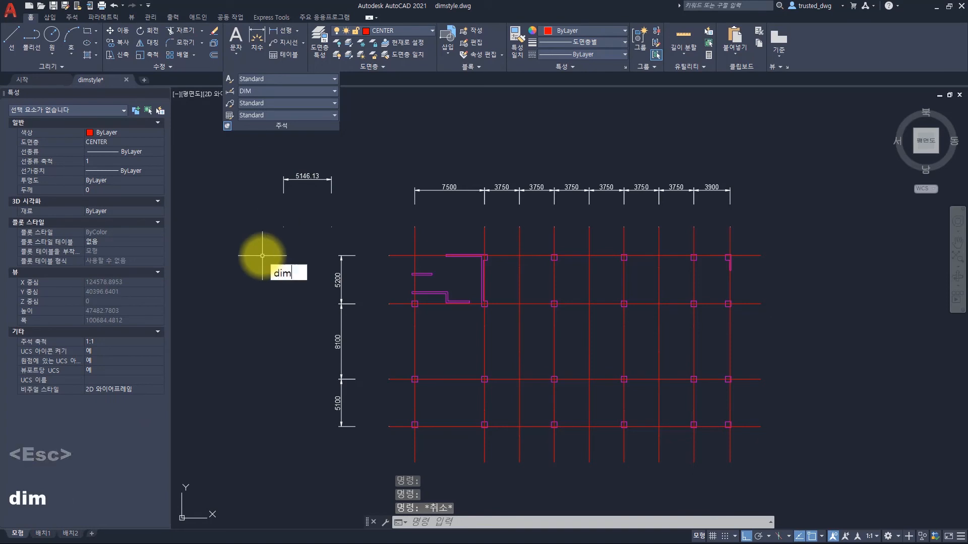
pyautogui.write('scale')
pyautogui.press('Return')
pyautogui.write('2')
pyautogui.press('Return')
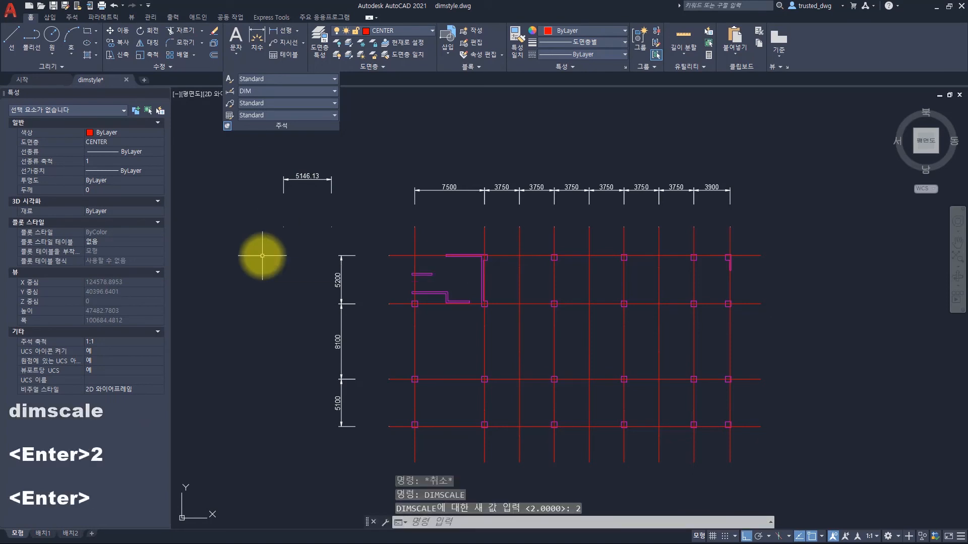
# Step: Draw a second horizontal test dimension about 7313 units long just below the first one
pyautogui.write('dim')
pyautogui.press('space')
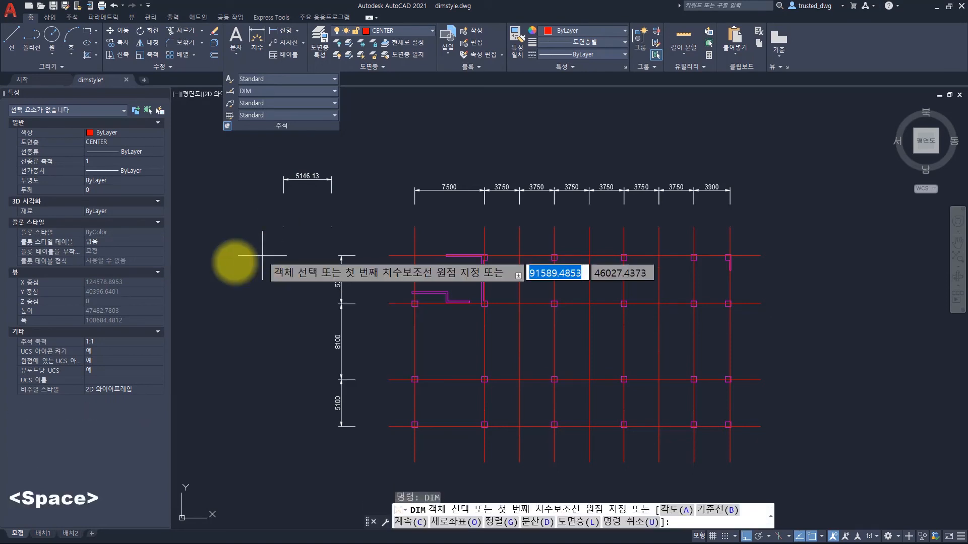
pyautogui.click(235, 266)
pyautogui.click(303, 280)
pyautogui.click(375, 196)
pyautogui.click(371, 197)
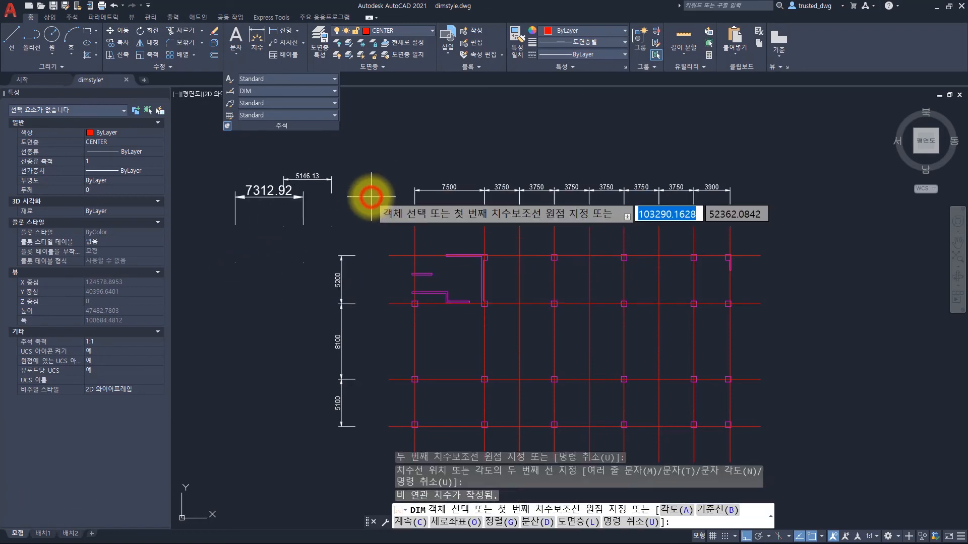
pyautogui.press('Escape')
# Step: Review the style override under DIM in the dimension style manager, and leave without creating a style
pyautogui.write('d')
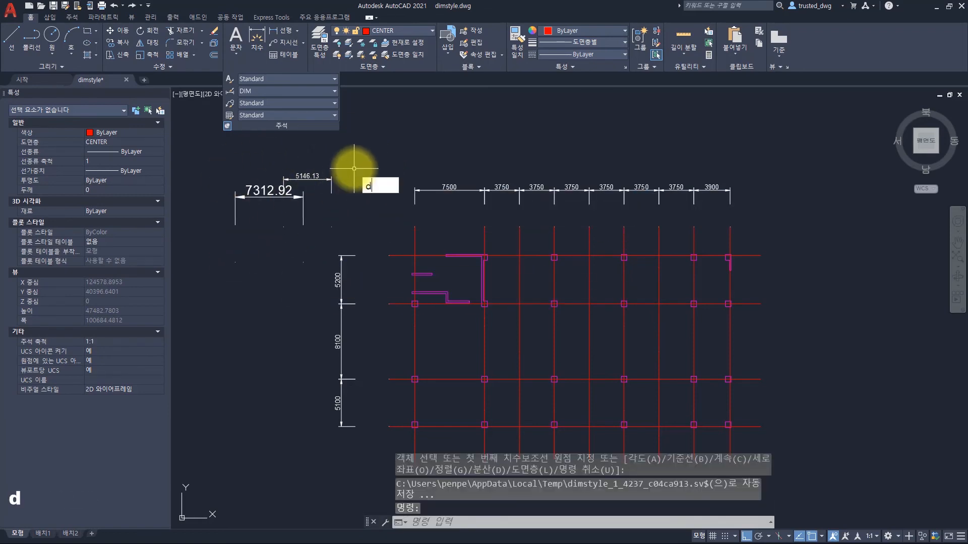
pyautogui.press('space')
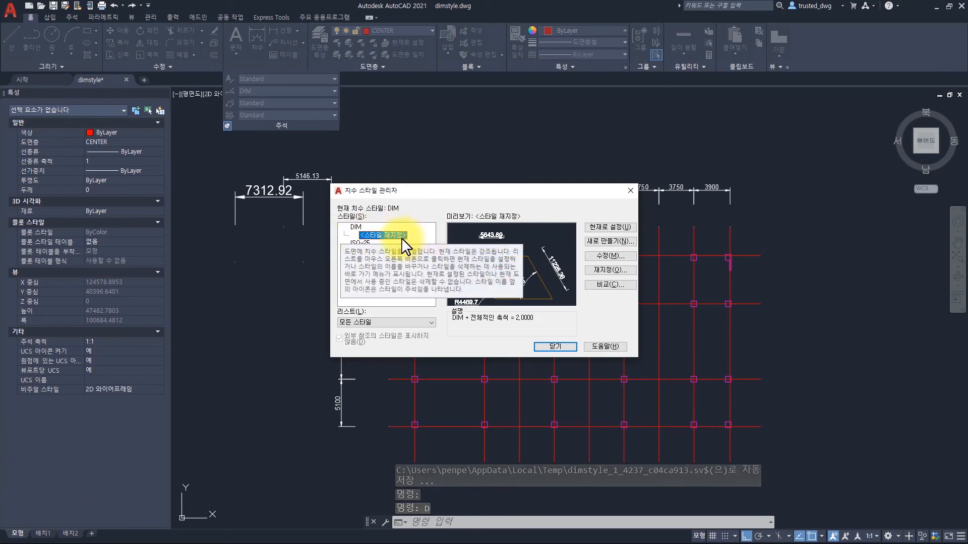
pyautogui.click(609, 242)
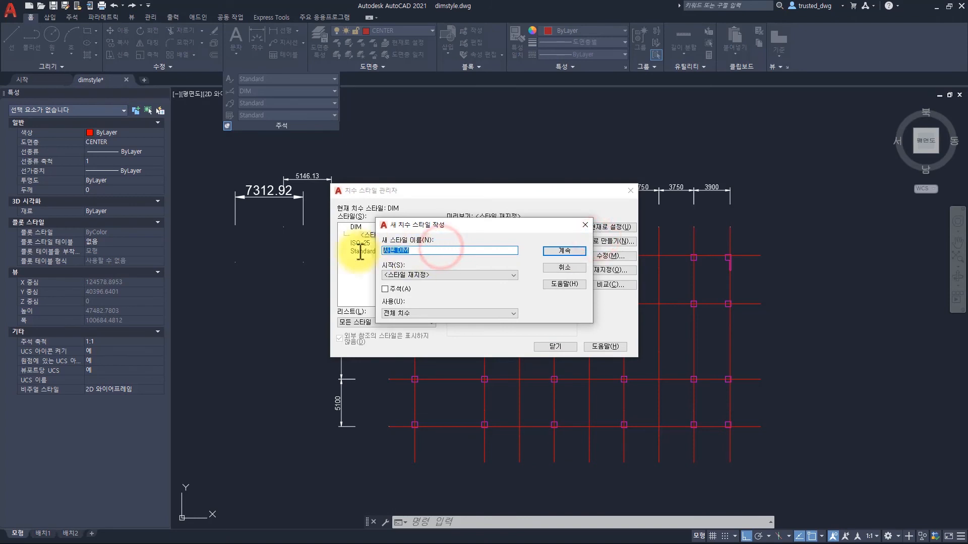
pyautogui.press('Escape')
pyautogui.click(395, 235)
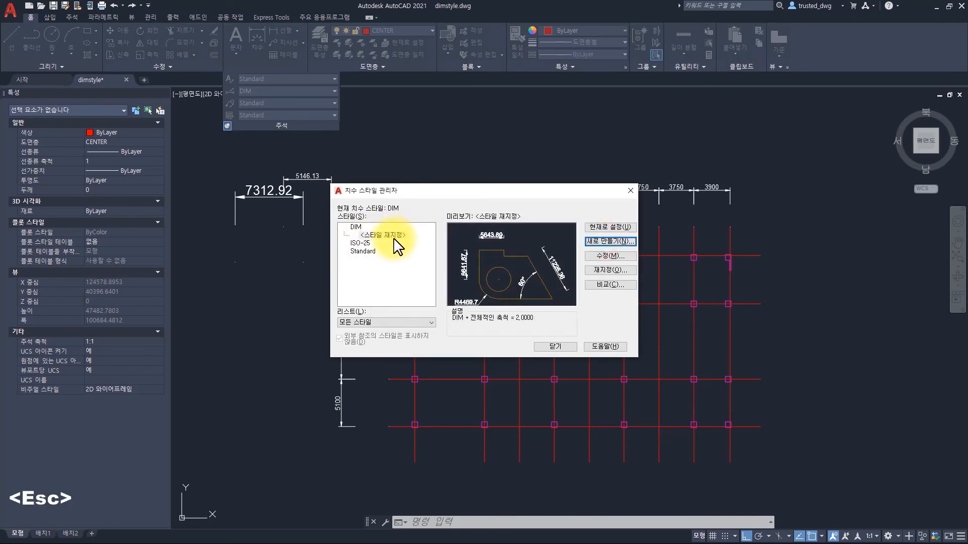
pyautogui.press('Escape')
pyautogui.press('Escape')
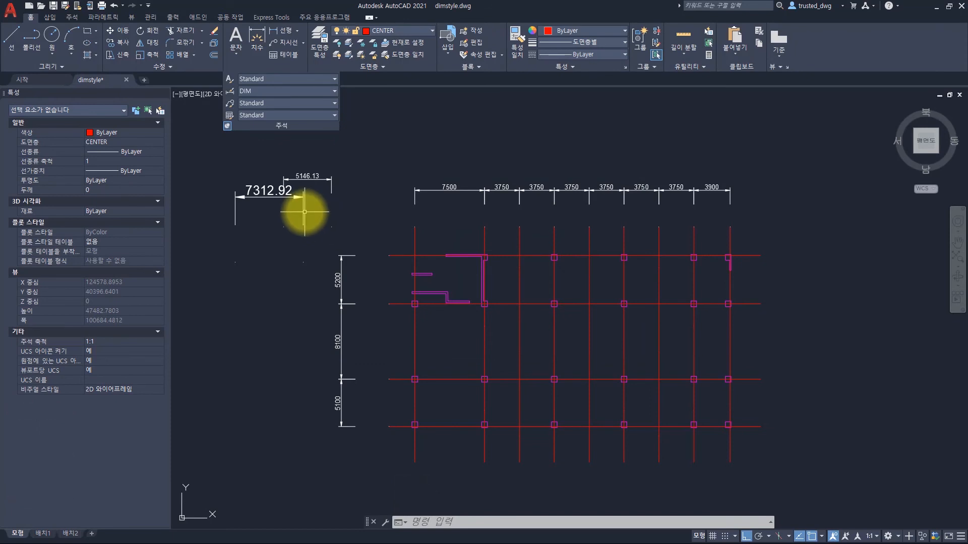
# Step: Set the DIMSCALE value to 1
pyautogui.write('dim')
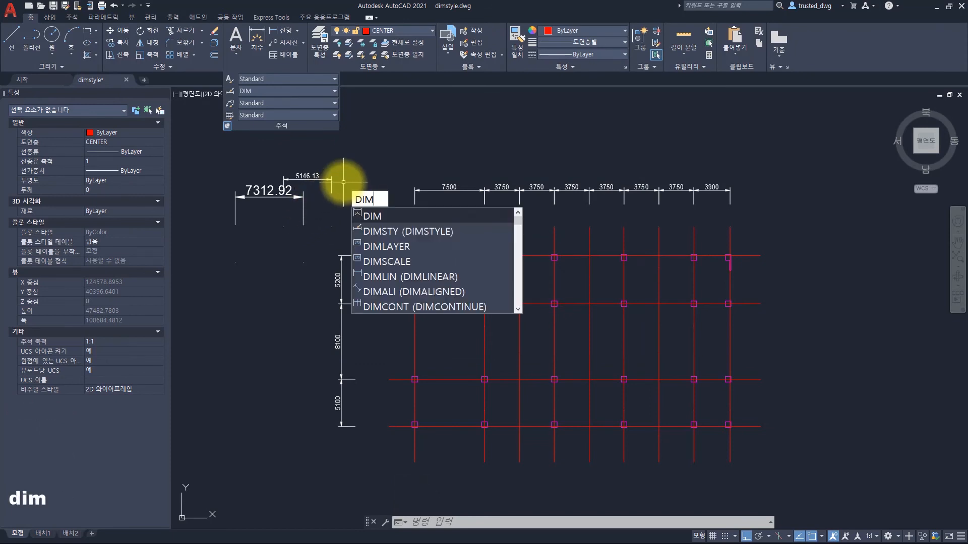
pyautogui.write('scale')
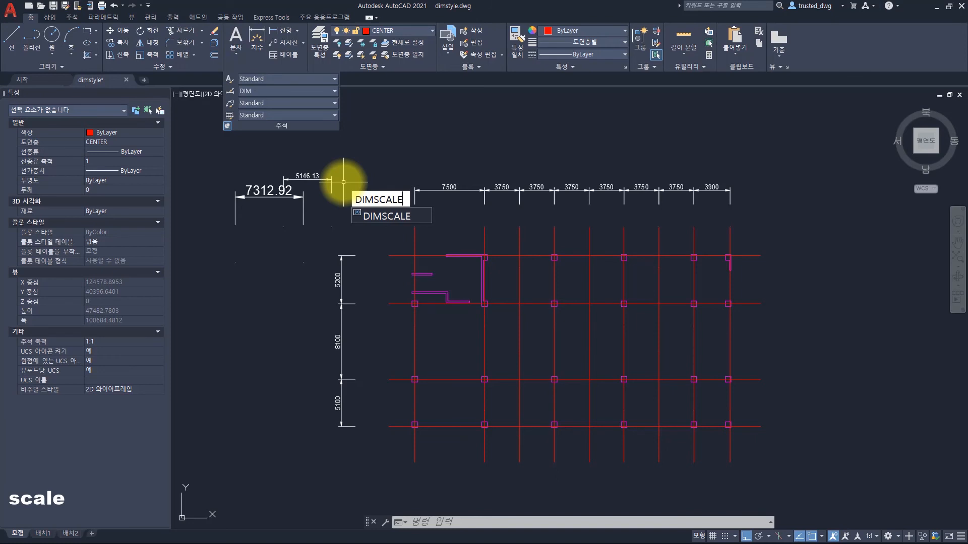
pyautogui.press('Return')
pyautogui.write('1')
pyautogui.press('Return')
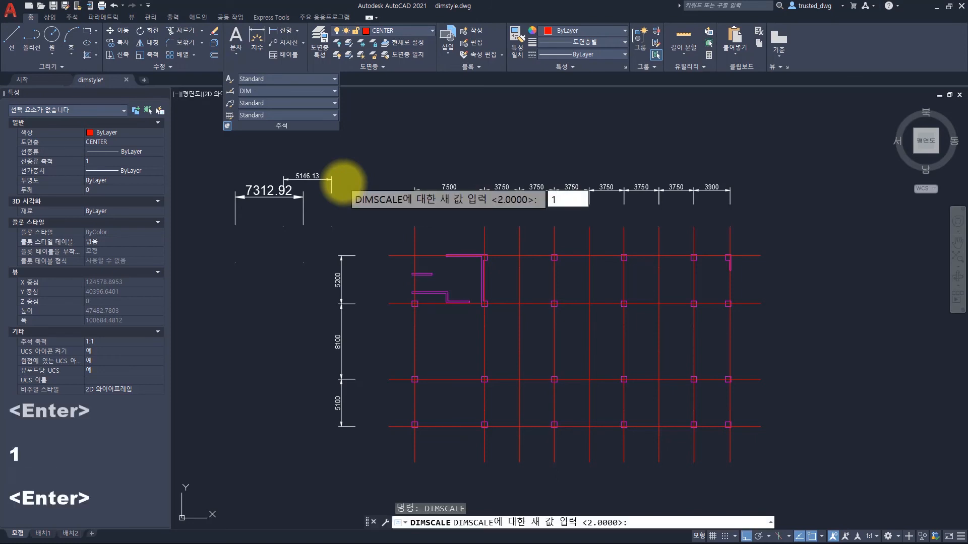
pyautogui.press('Escape')
# Step: Erase both test dimensions beside the column grid
pyautogui.click(361, 216)
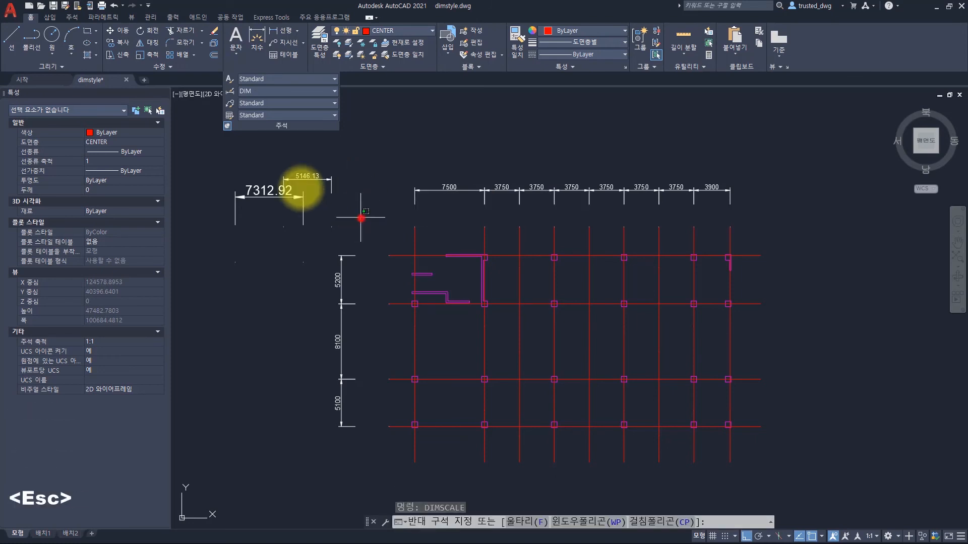
pyautogui.click(270, 169)
pyautogui.write('e')
pyautogui.press('Return')
pyautogui.press('Escape')
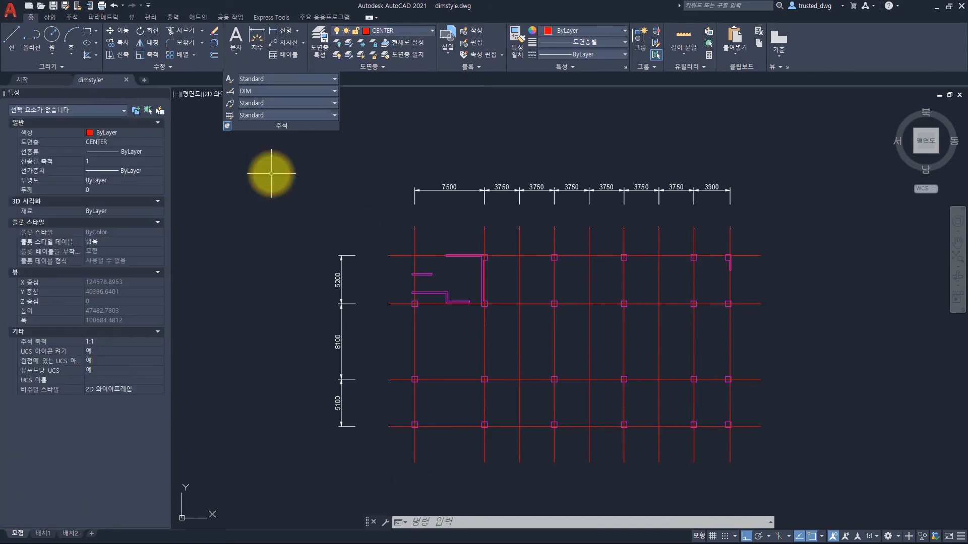
pyautogui.press('Escape')
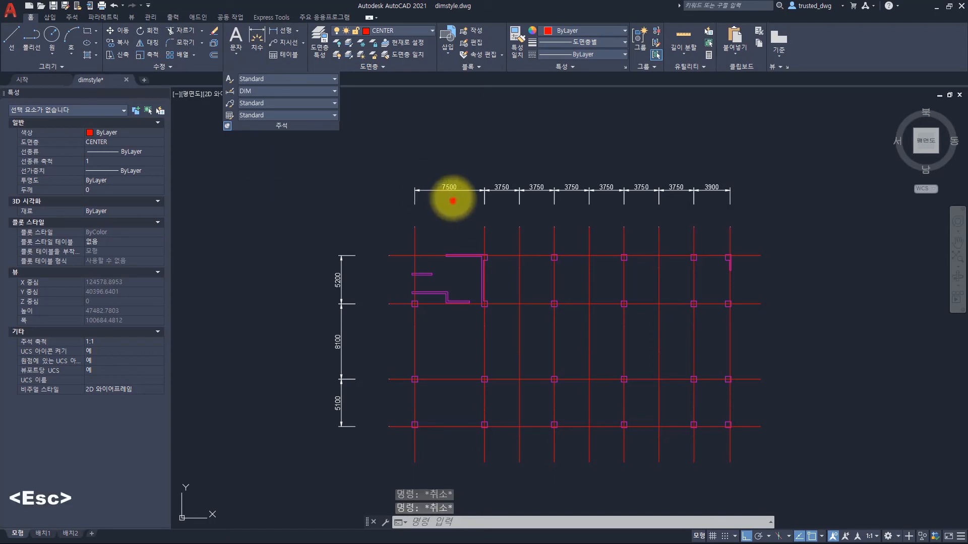
# Step: Copy the 7500 dimension straight up above the horizontal dimension chain
pyautogui.click(453, 201)
pyautogui.click(432, 166)
pyautogui.write('cop')
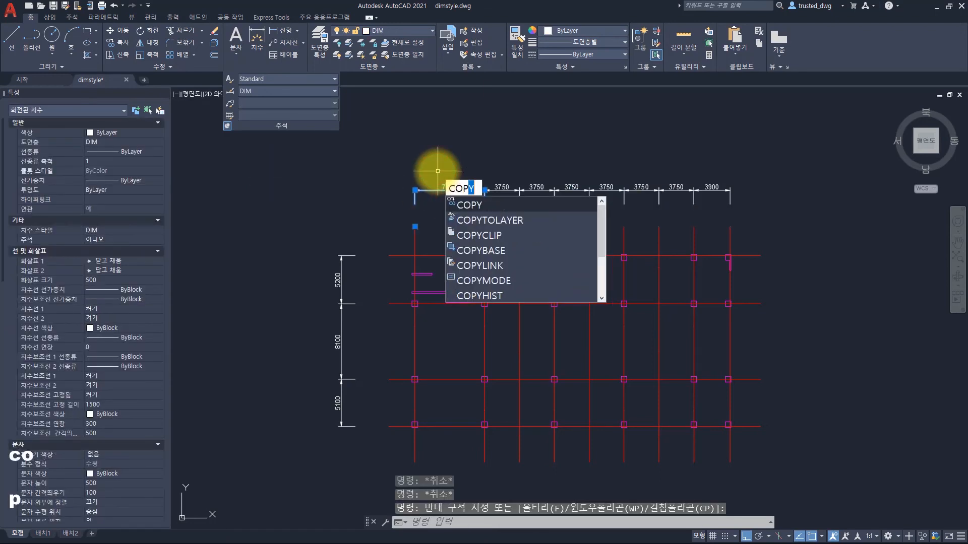
pyautogui.press('space')
pyautogui.click(378, 213)
pyautogui.click(380, 153)
pyautogui.press('Escape')
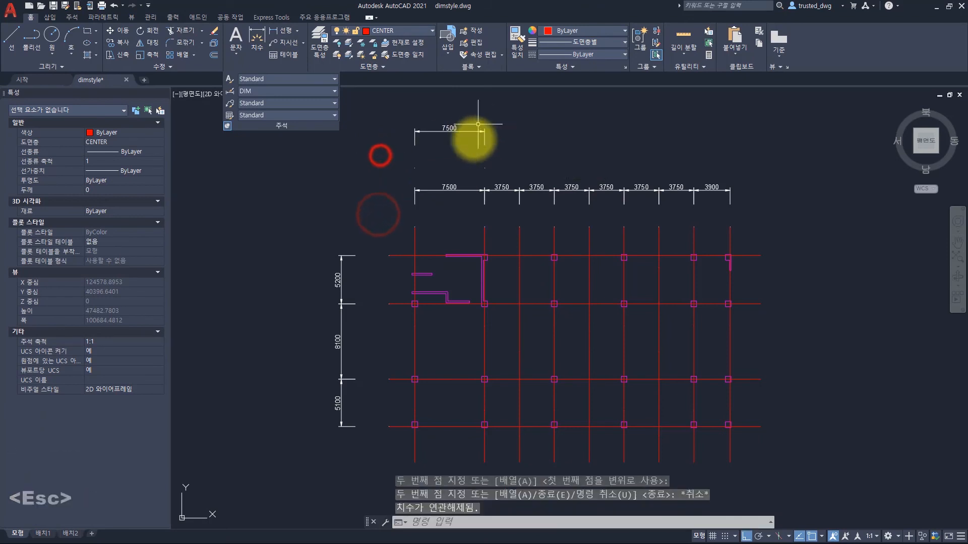
# Step: With the copied 7500 dimension selected, start a new dimension style named DIM2 based on DIM and display its line settings
pyautogui.scroll(4, 443, 173)
pyautogui.click(447, 227)
pyautogui.click(401, 115)
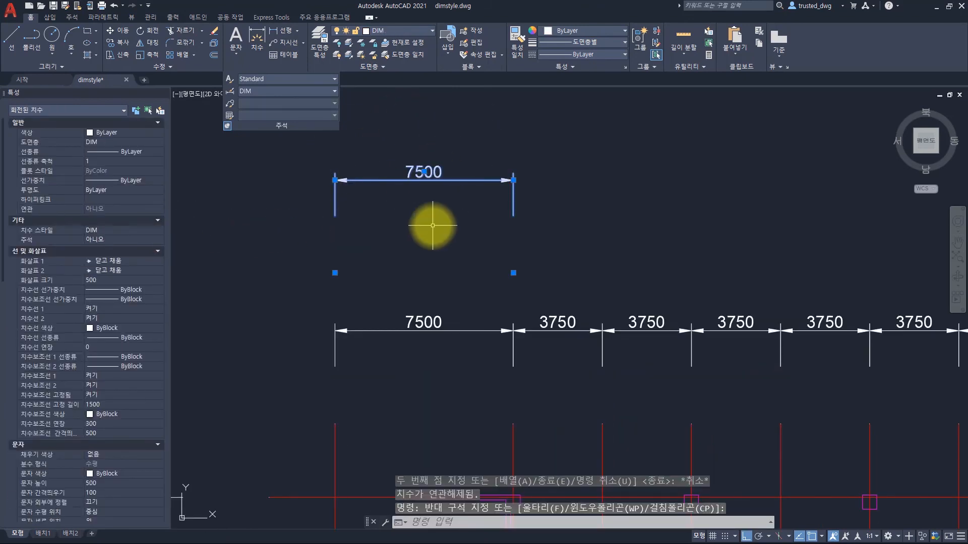
pyautogui.write('d')
pyautogui.press('space')
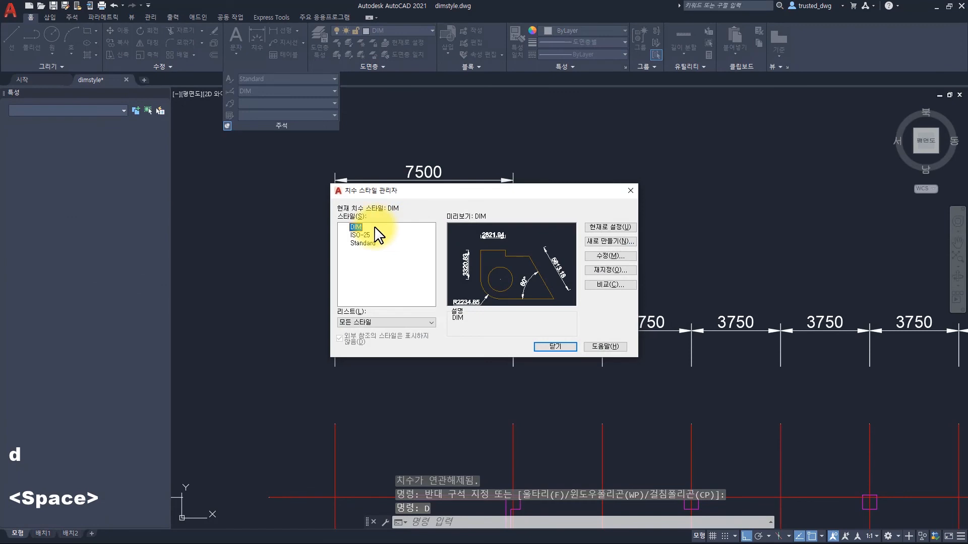
pyautogui.click(608, 241)
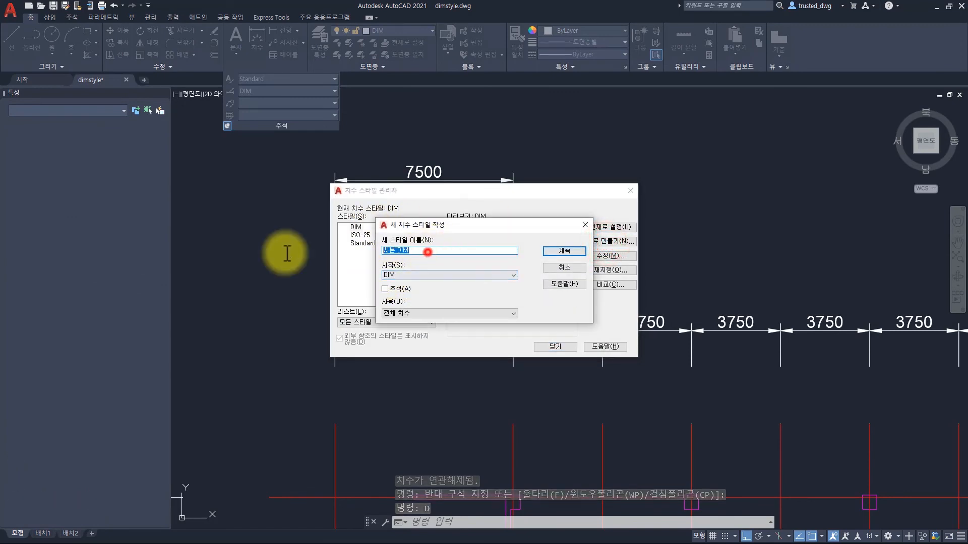
pyautogui.write('DIM2')
pyautogui.press('Return')
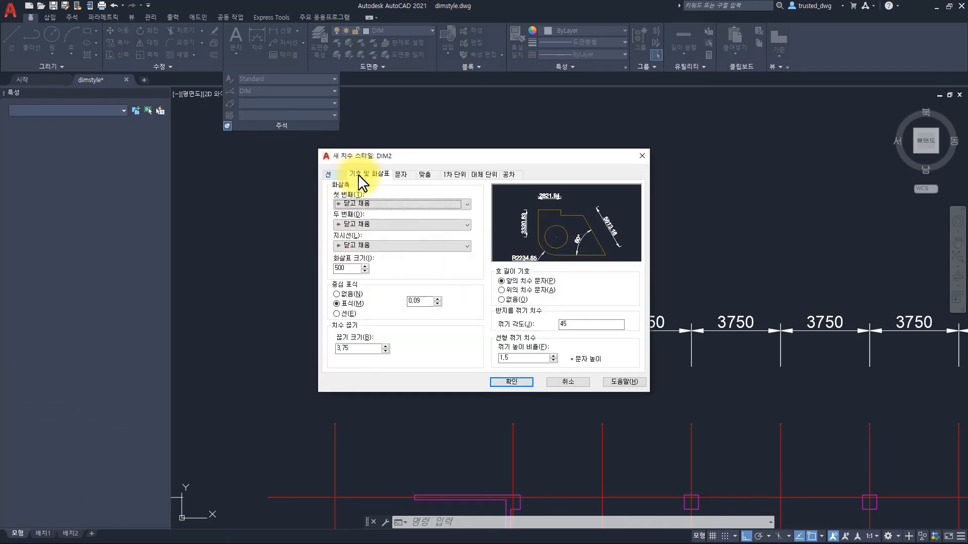
pyautogui.click(329, 175)
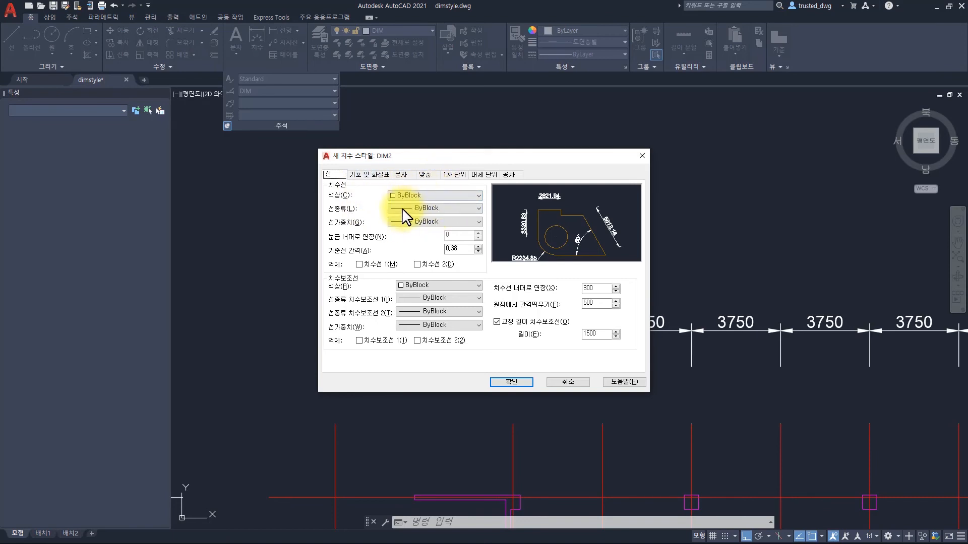
# Step: Set the dimension line and extension line colours of DIM2 to ByLayer and finish creating the style
pyautogui.click(407, 195)
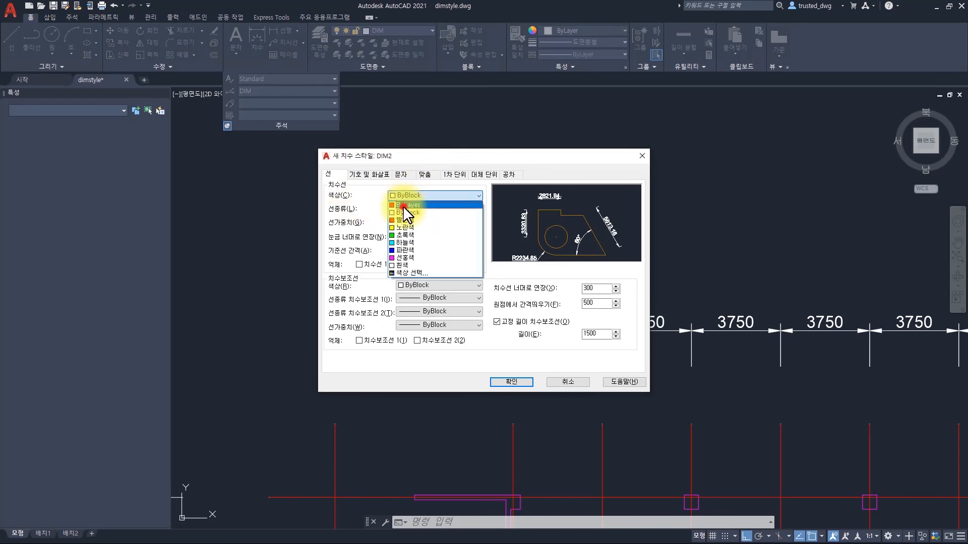
pyautogui.click(403, 206)
pyautogui.click(416, 284)
pyautogui.click(411, 296)
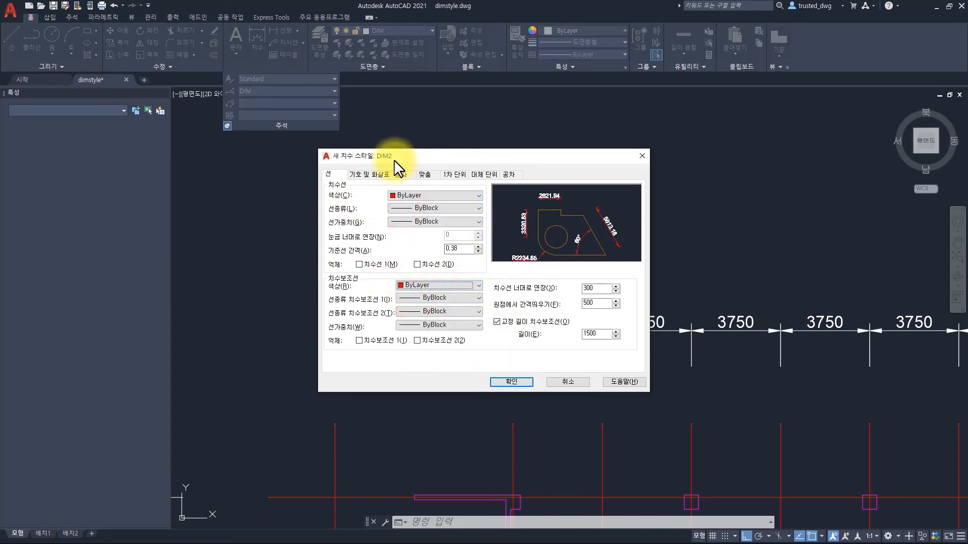
pyautogui.click(511, 382)
pyautogui.click(554, 343)
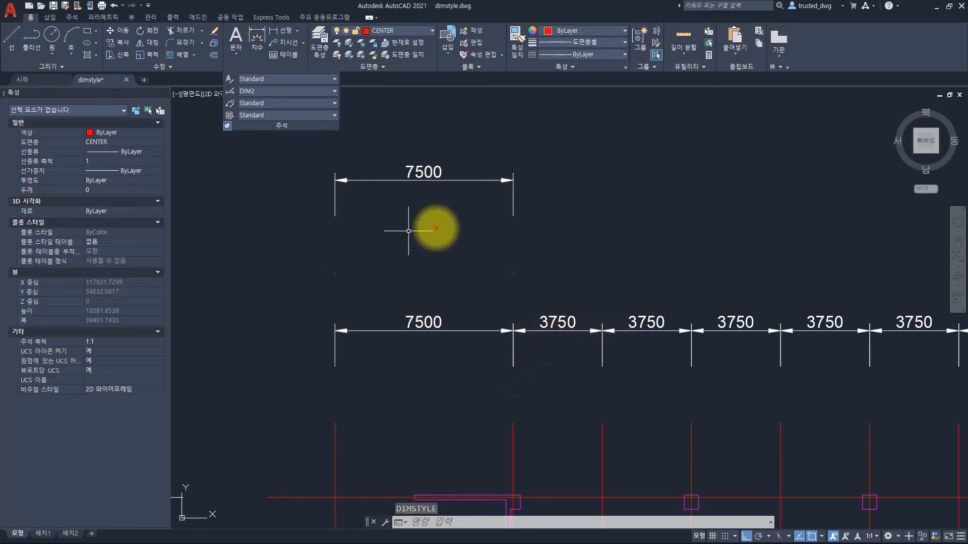
# Step: Assign the DIM2 dimension style to the copied 7500 dimension above the chain
pyautogui.click(436, 229)
pyautogui.click(396, 136)
pyautogui.click(104, 231)
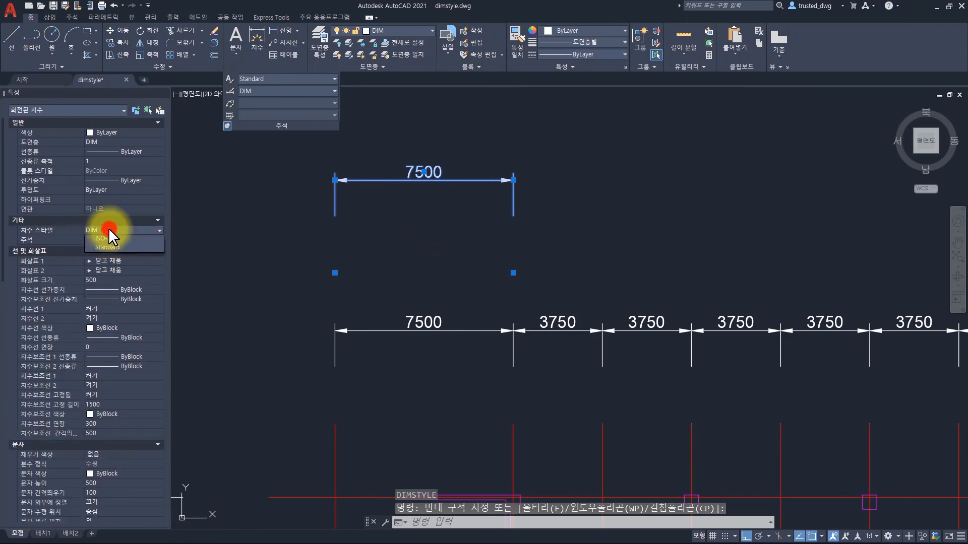
pyautogui.click(108, 227)
pyautogui.click(107, 247)
pyautogui.press('Escape')
pyautogui.press('Escape')
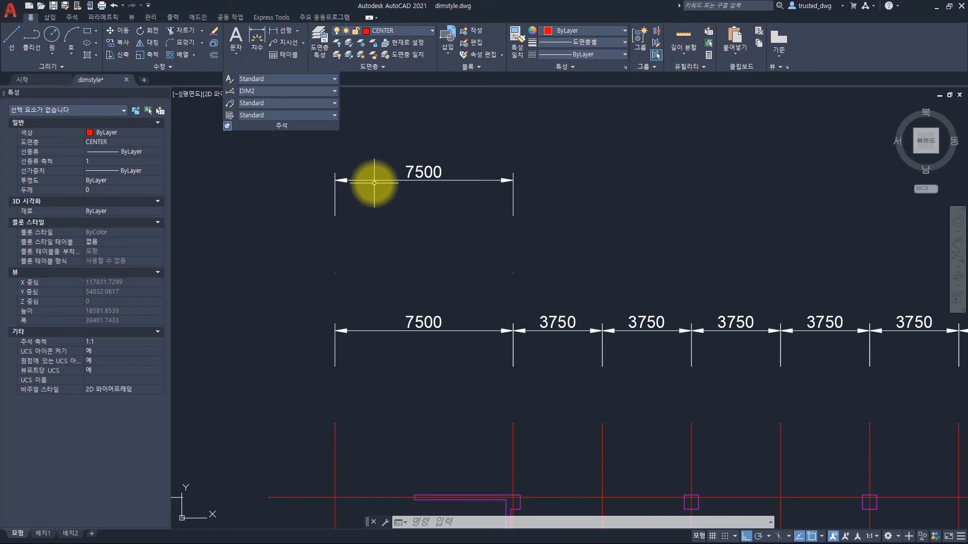
# Step: Change the colour of the DIM layer to red
pyautogui.click(399, 29)
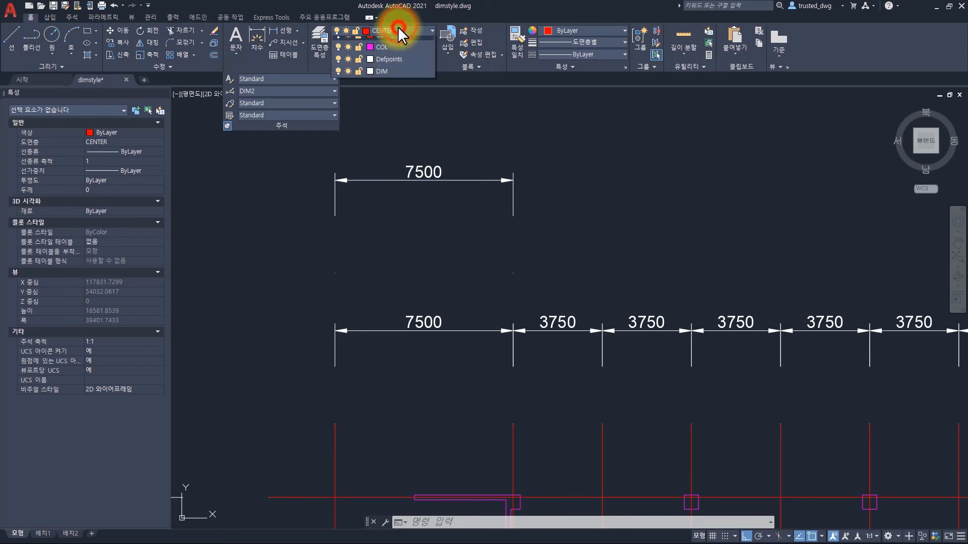
pyautogui.click(357, 92)
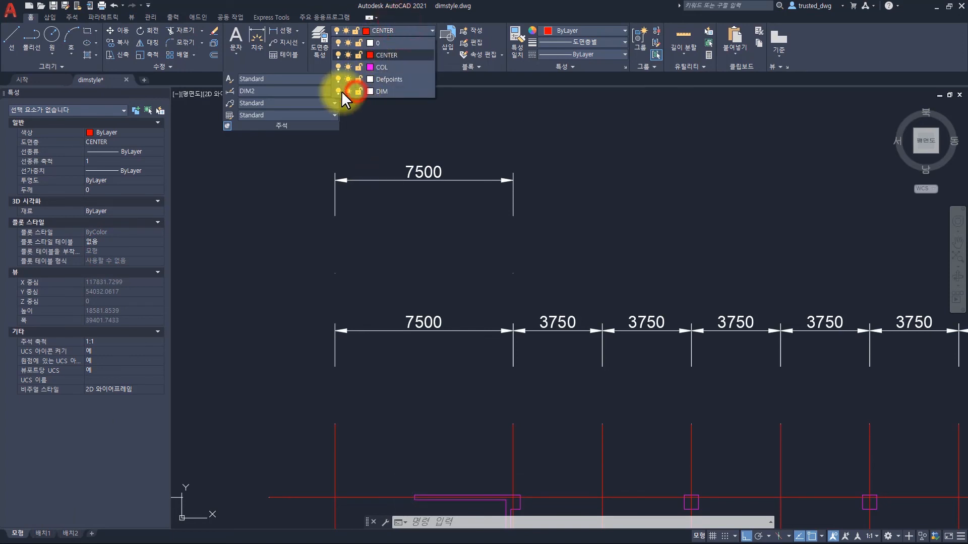
pyautogui.click(370, 91)
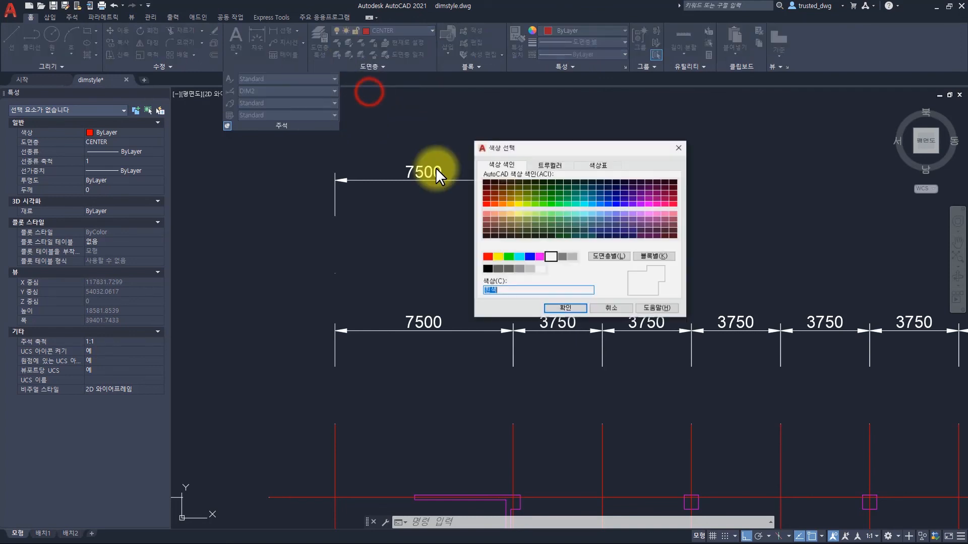
pyautogui.click(487, 257)
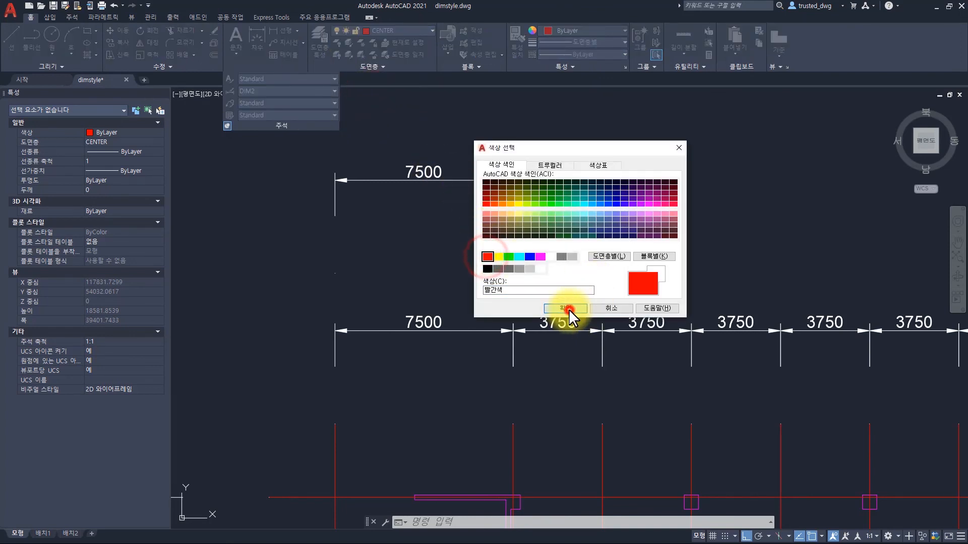
pyautogui.click(569, 309)
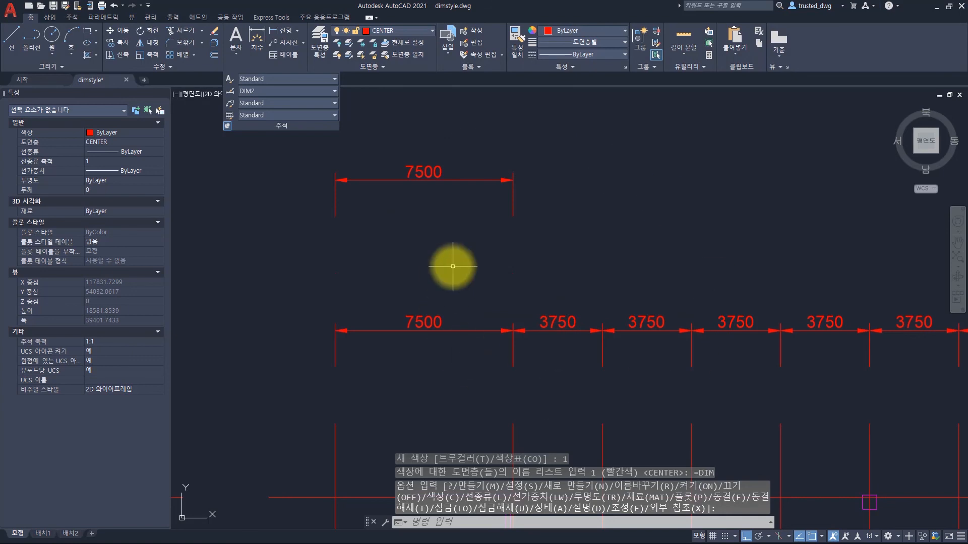
pyautogui.press('Escape')
pyautogui.press('Escape')
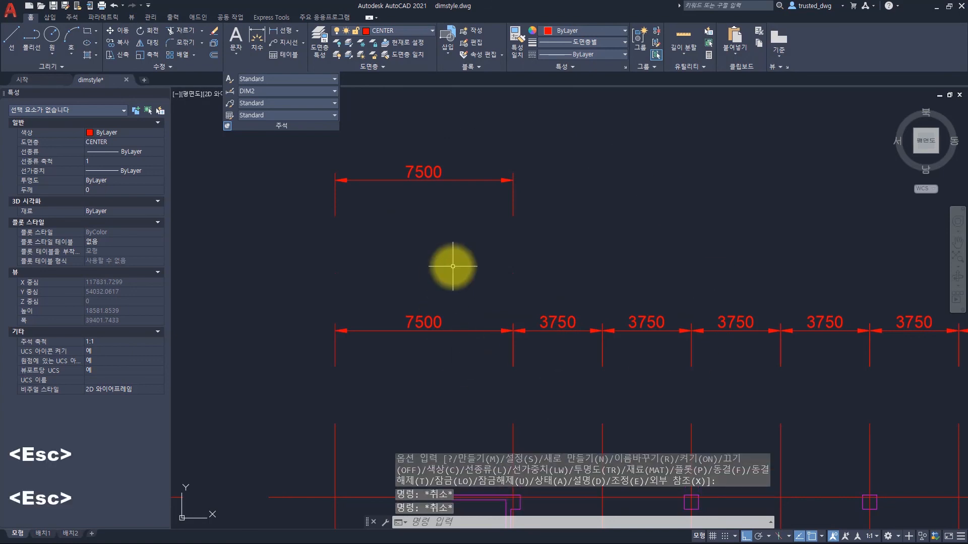
# Step: Compare the colour properties of the 7500 dimension in the chain with those of the upper DIM2 copy
pyautogui.click(456, 264)
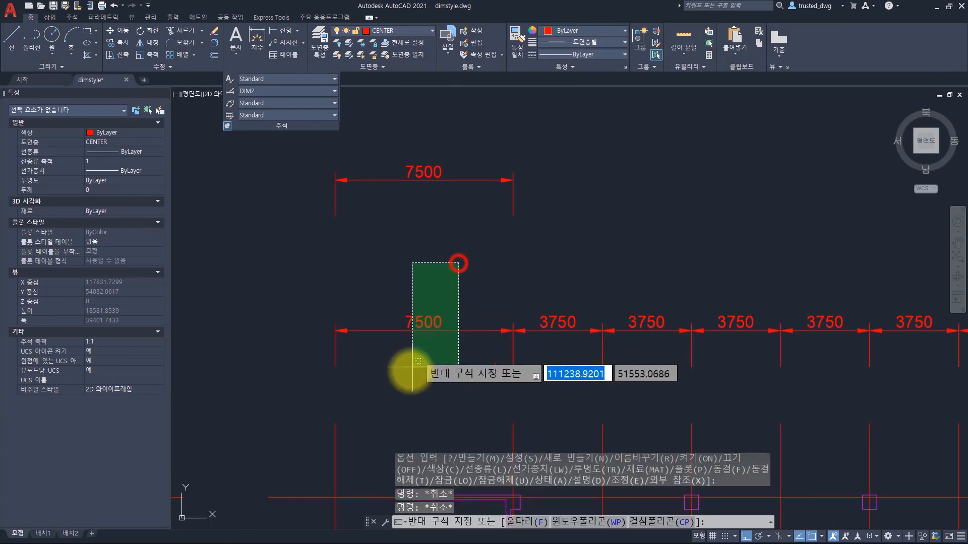
pyautogui.click(398, 356)
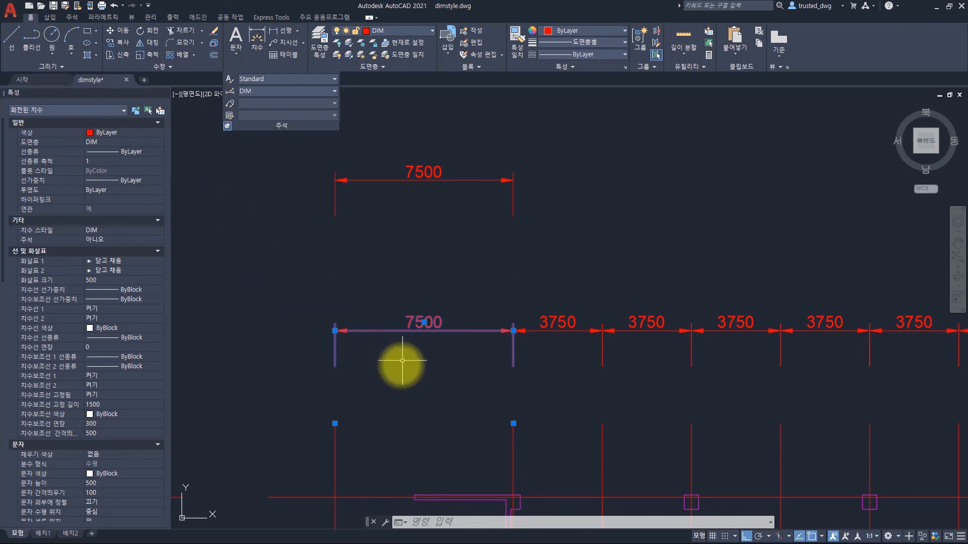
pyautogui.press('Escape')
pyautogui.click(439, 229)
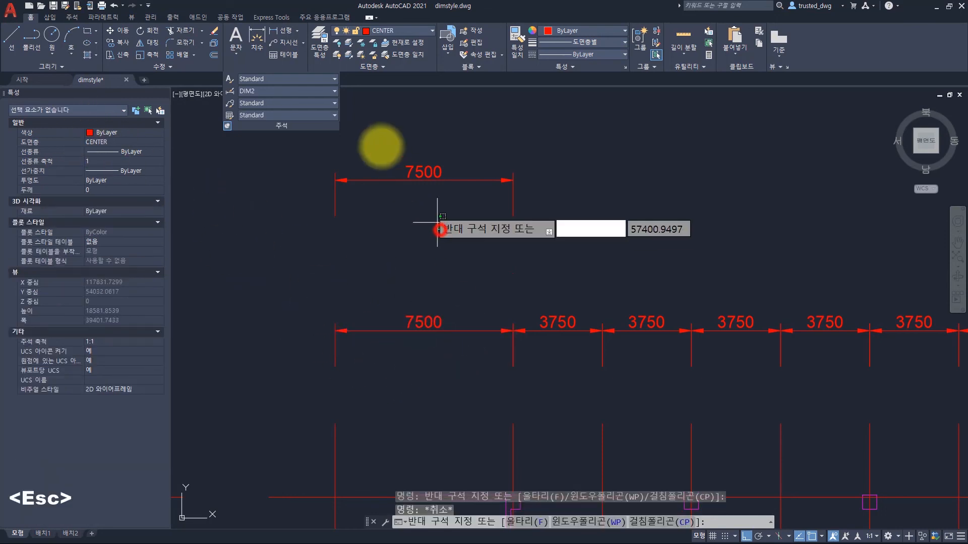
pyautogui.click(381, 145)
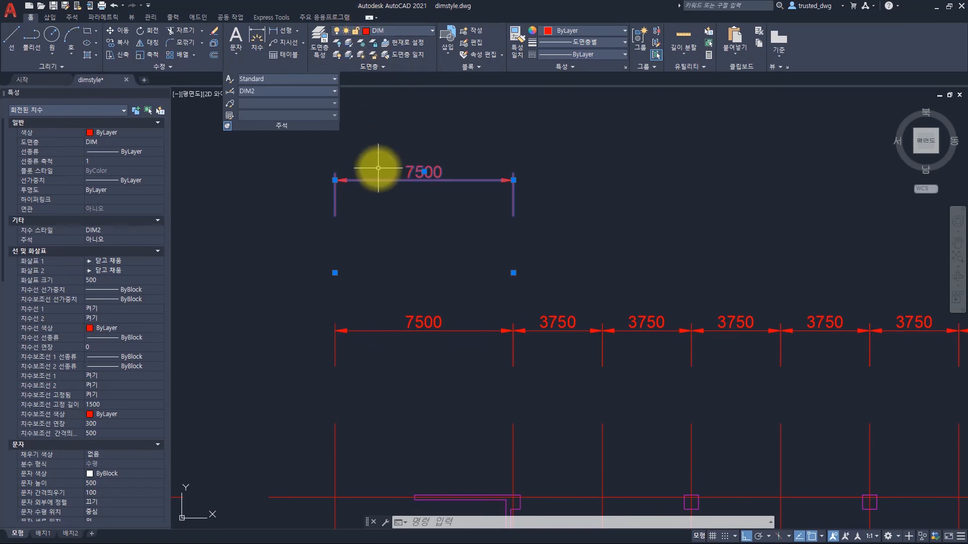
pyautogui.press('Escape')
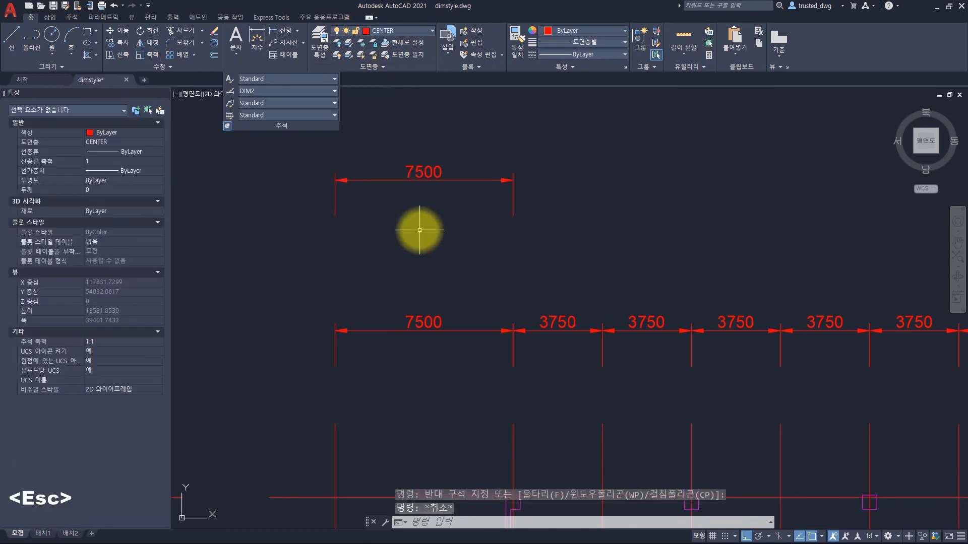
# Step: Set the object colour of the 7500 dimension in the lower chain to yellow
pyautogui.moveTo(456, 402); pyautogui.dragTo(382, 277)
pyautogui.click(110, 132)
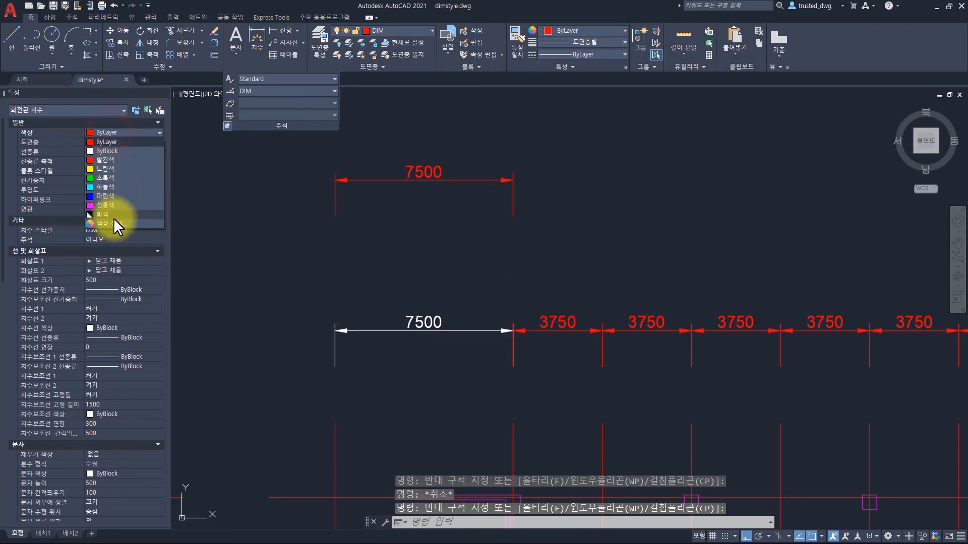
pyautogui.click(110, 170)
pyautogui.press('Escape')
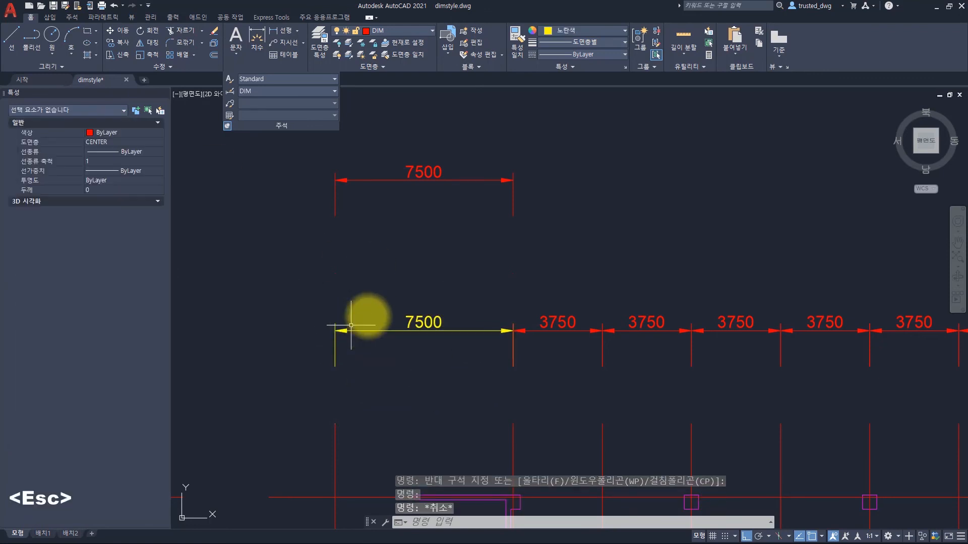
# Step: Move the yellow 7500 dimension horizontally left, away from the adjoining 3750 dimension
pyautogui.click(431, 350)
pyautogui.click(400, 285)
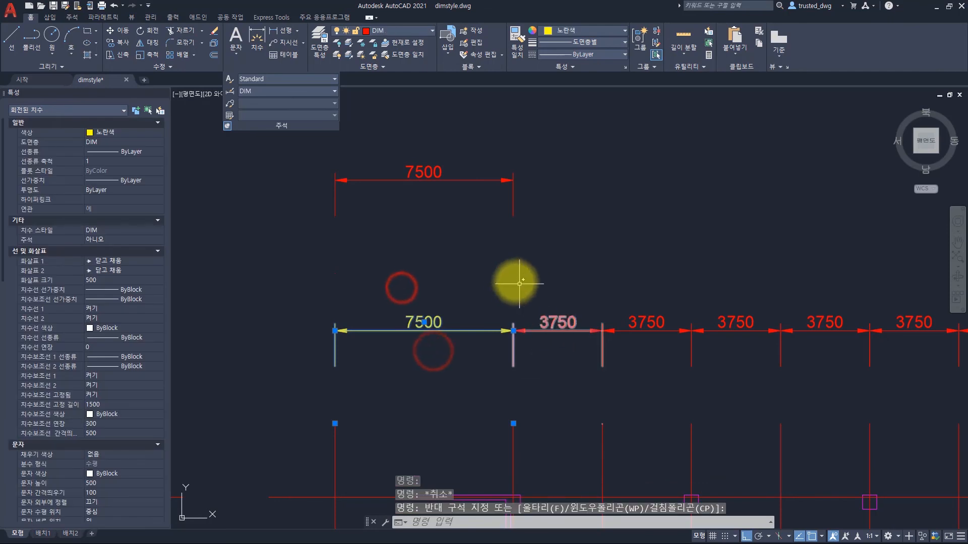
pyautogui.write('m')
pyautogui.press('space')
pyautogui.click(648, 271)
pyautogui.click(564, 271)
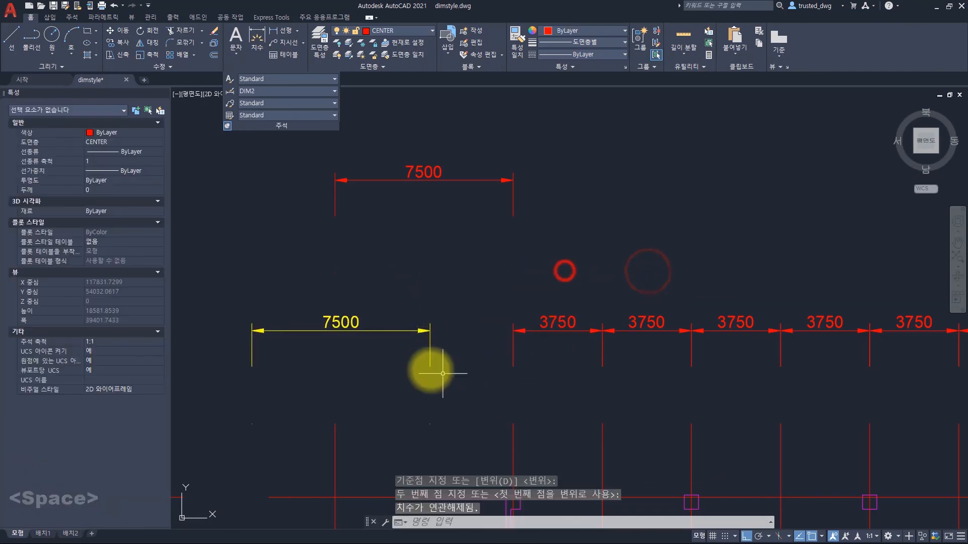
pyautogui.press('Escape')
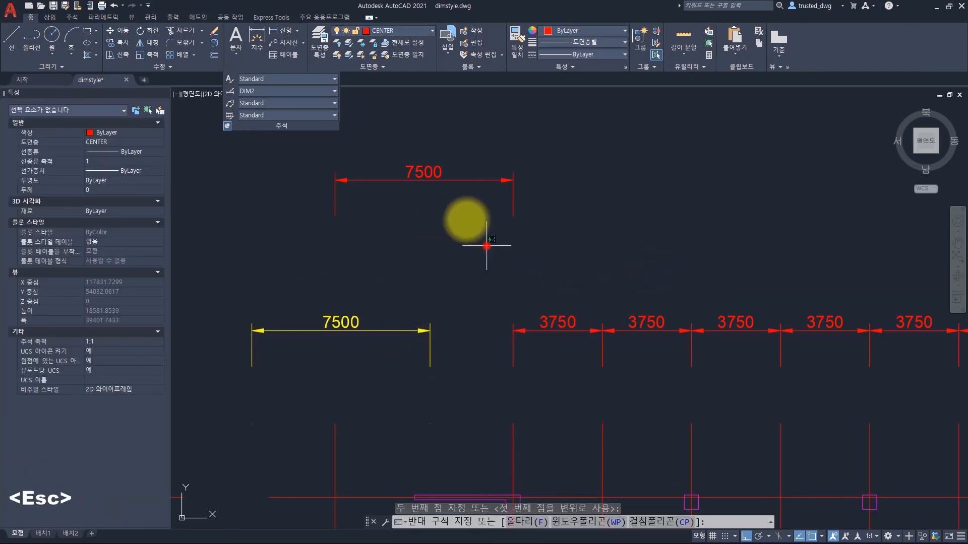
# Step: Try magenta on the upper 7500 dimension and set its object colour to green
pyautogui.click(486, 246)
pyautogui.click(411, 130)
pyautogui.click(113, 135)
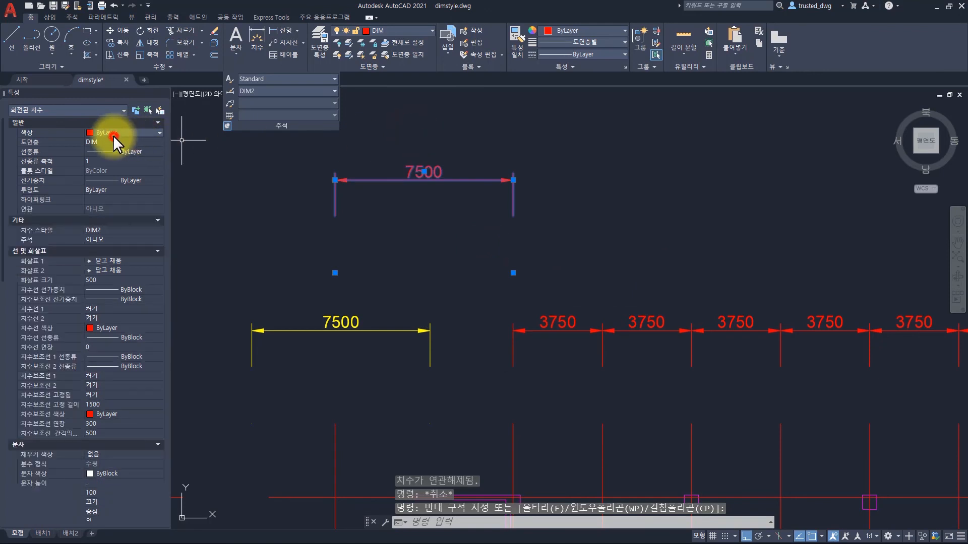
pyautogui.click(106, 204)
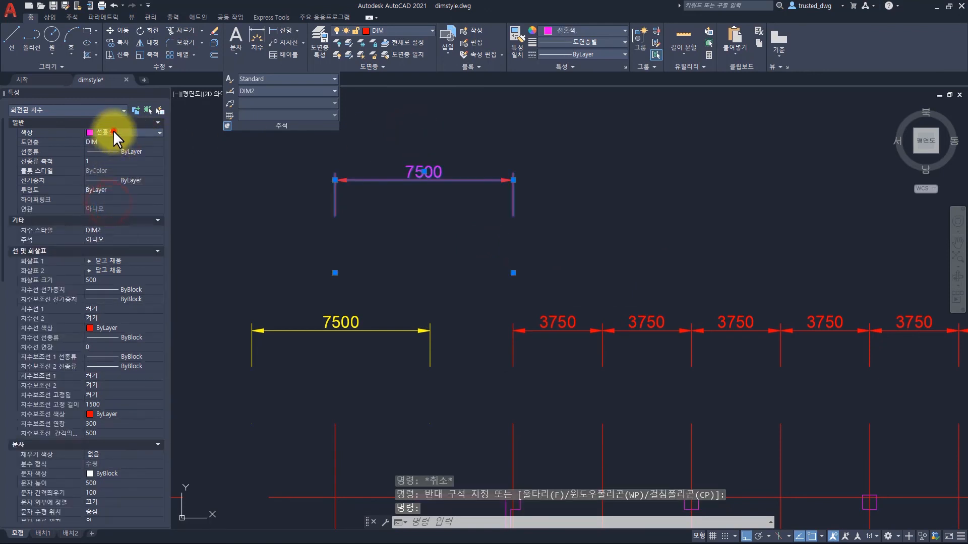
pyautogui.click(113, 132)
pyautogui.click(102, 178)
pyautogui.press('Escape')
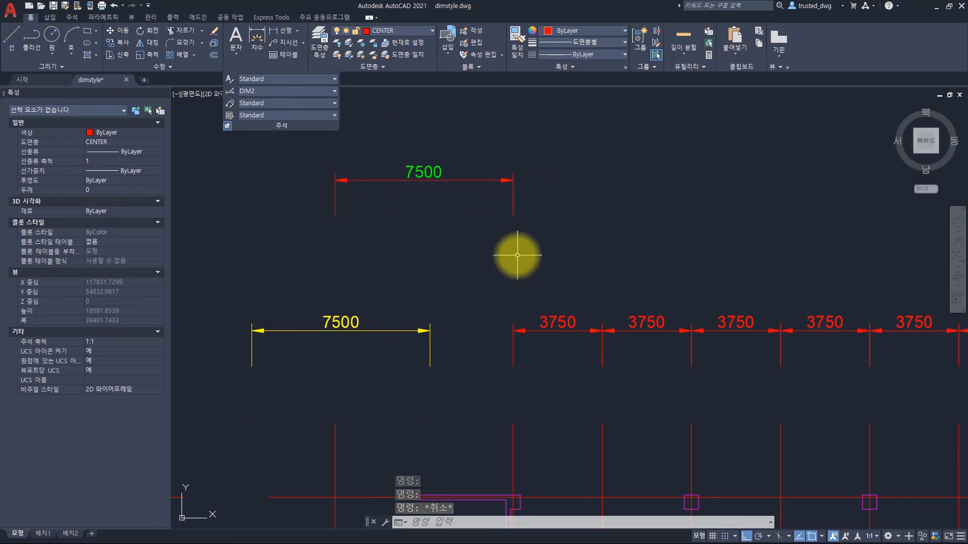
# Step: Check the DIM layer's colour and examine the line and text colour properties of the yellow 7500 dimension
pyautogui.click(371, 31)
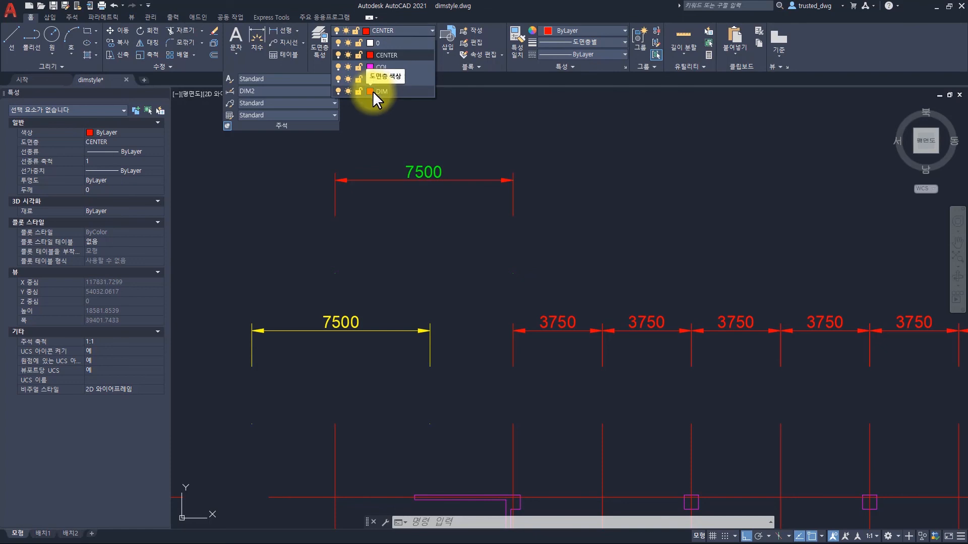
pyautogui.press('Escape')
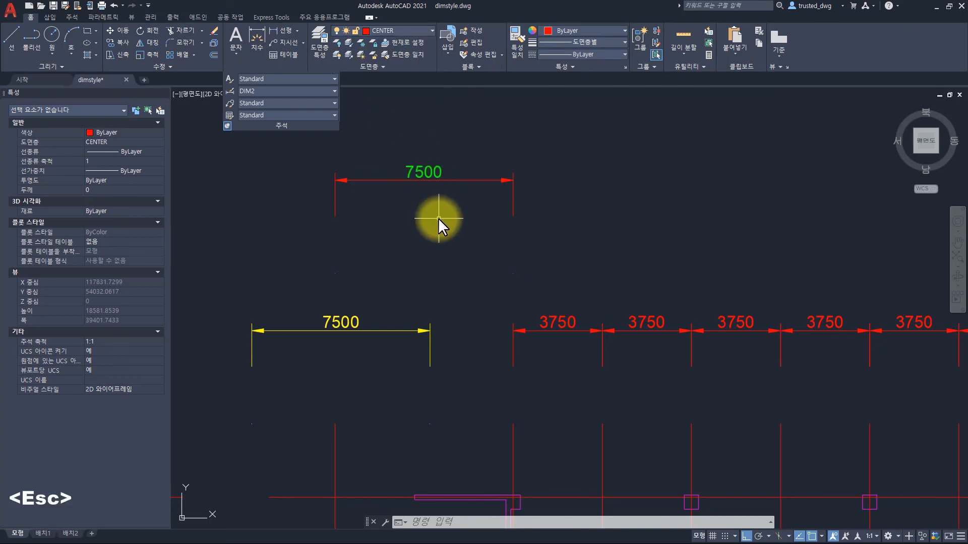
pyautogui.click(455, 274)
pyautogui.click(314, 353)
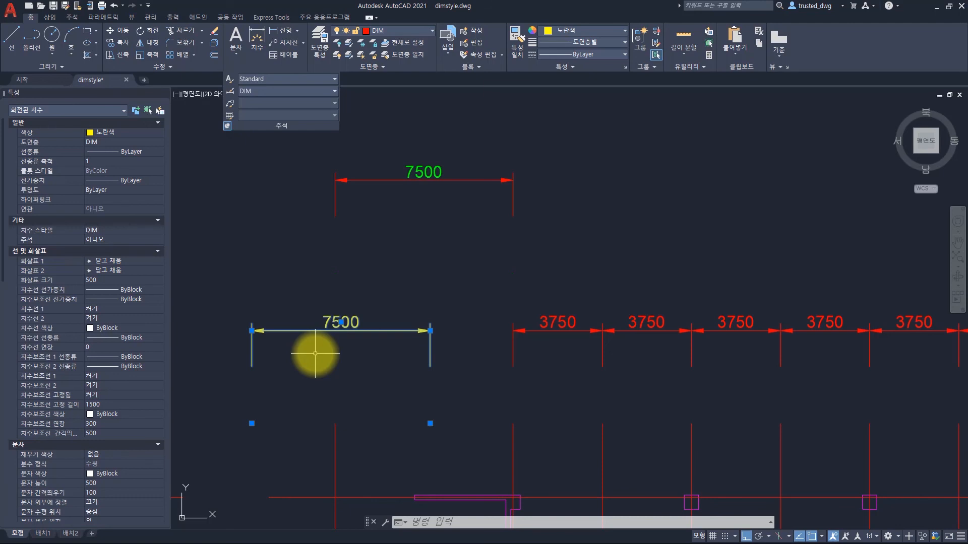
pyautogui.scroll(-15, 56, 259)
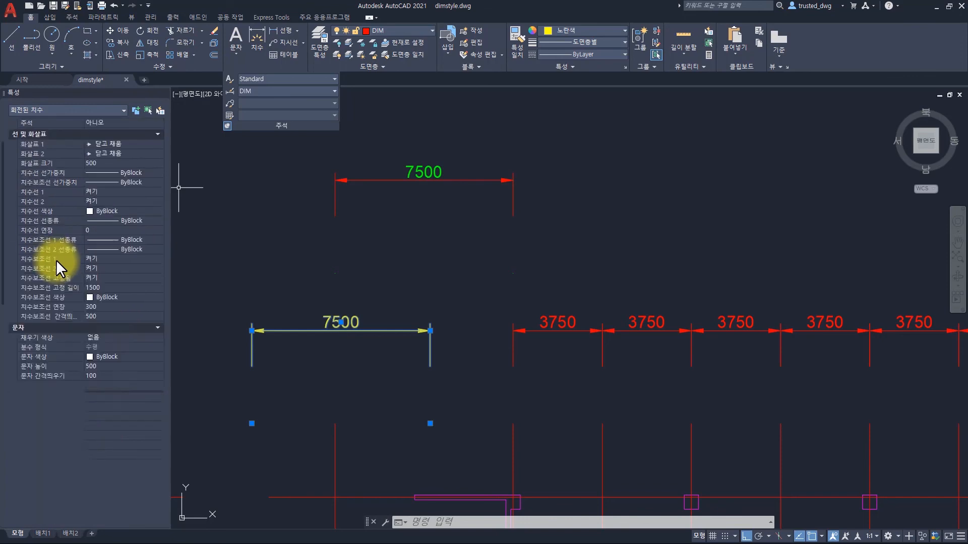